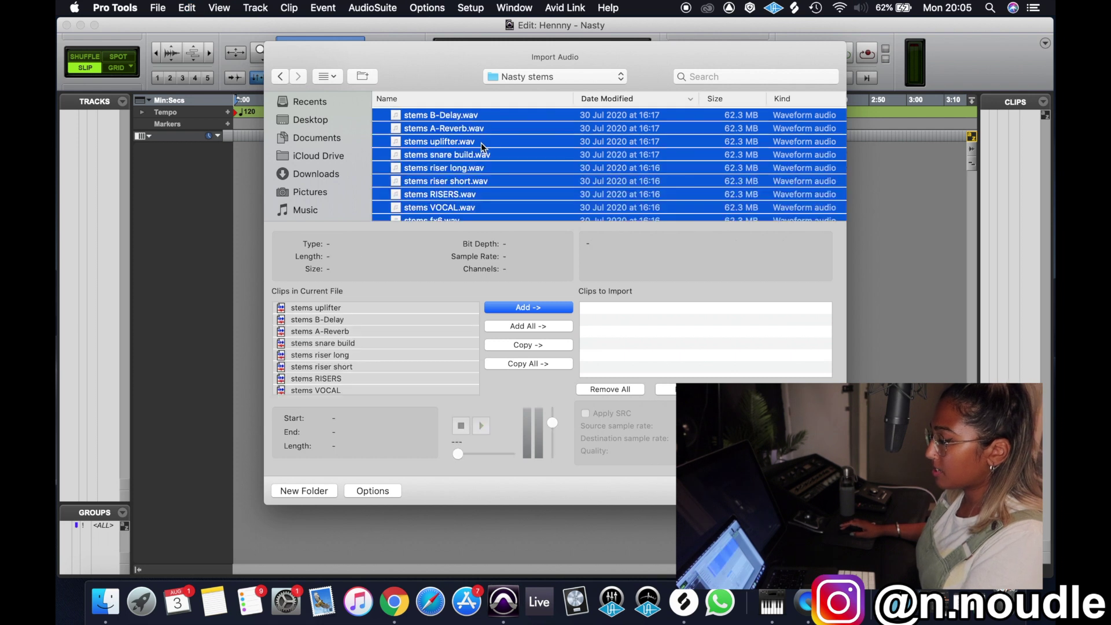
Import all the selected WAV files from the Nasty stems folder onto new tracks.
click(526, 308)
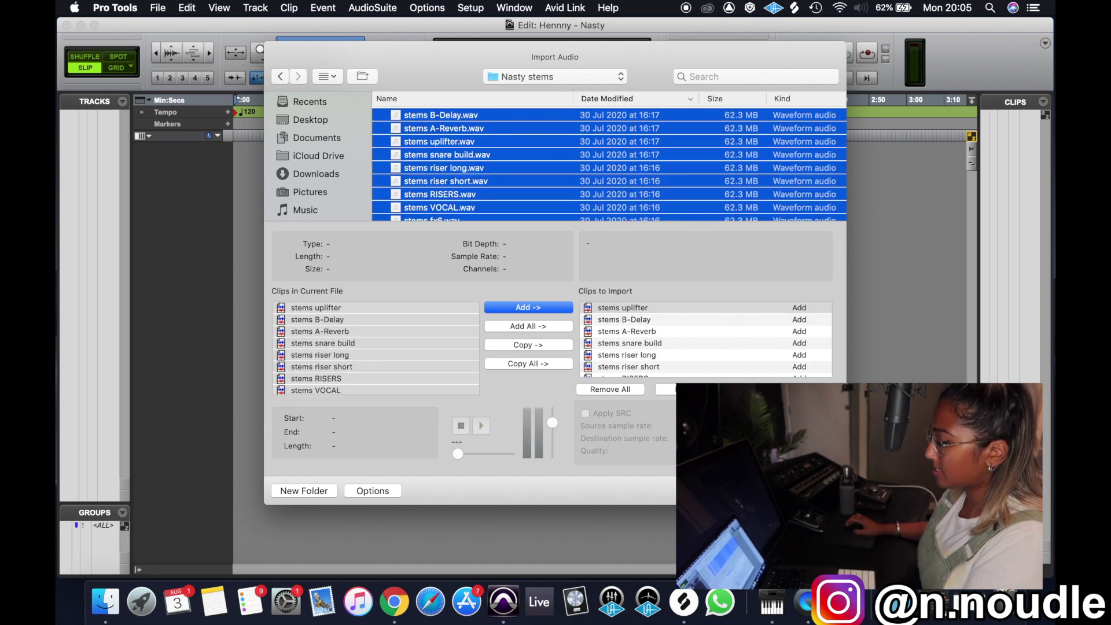
key(Return)
click(587, 273)
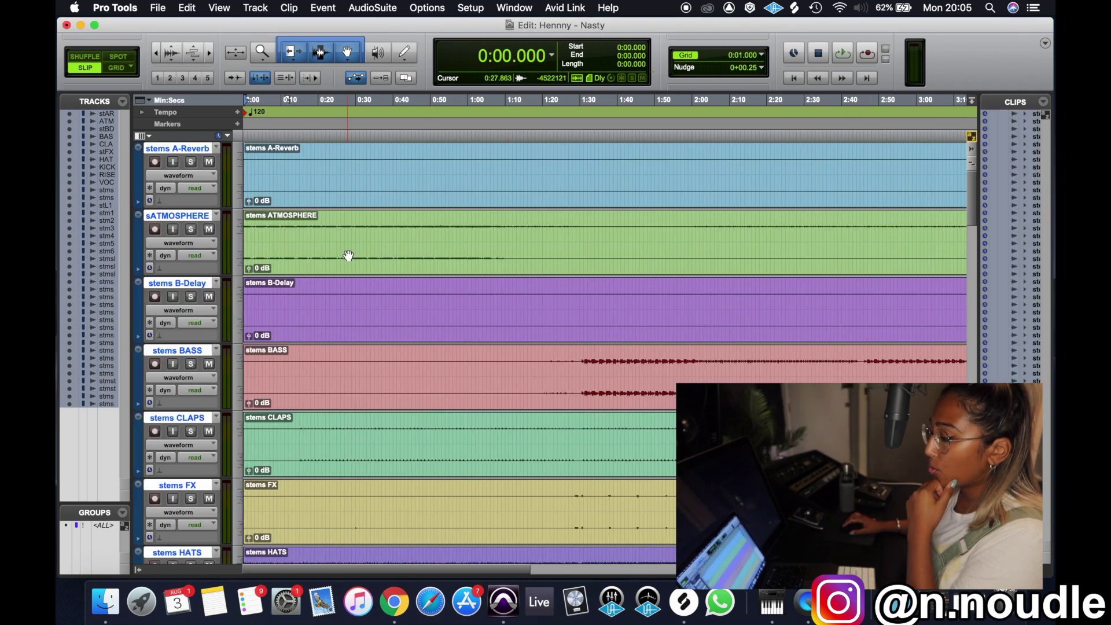
Look through all the imported stem tracks in both the Edit and Mix windows.
scroll(348, 255, down, 10)
key(super+equal)
drag(847, 27, 196, 27)
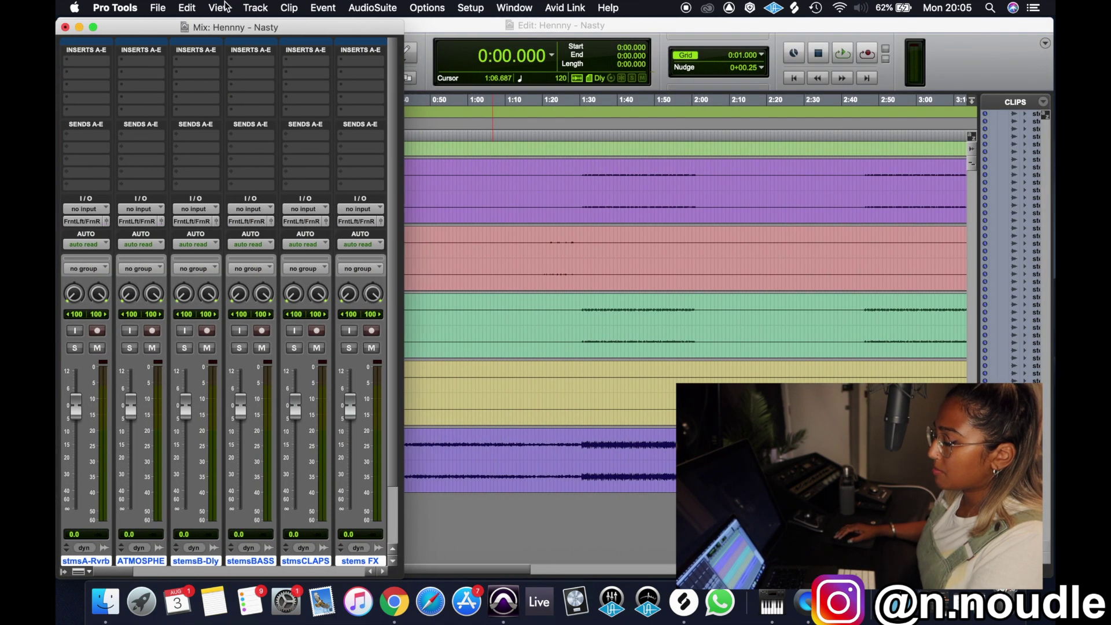
double_click(396, 571)
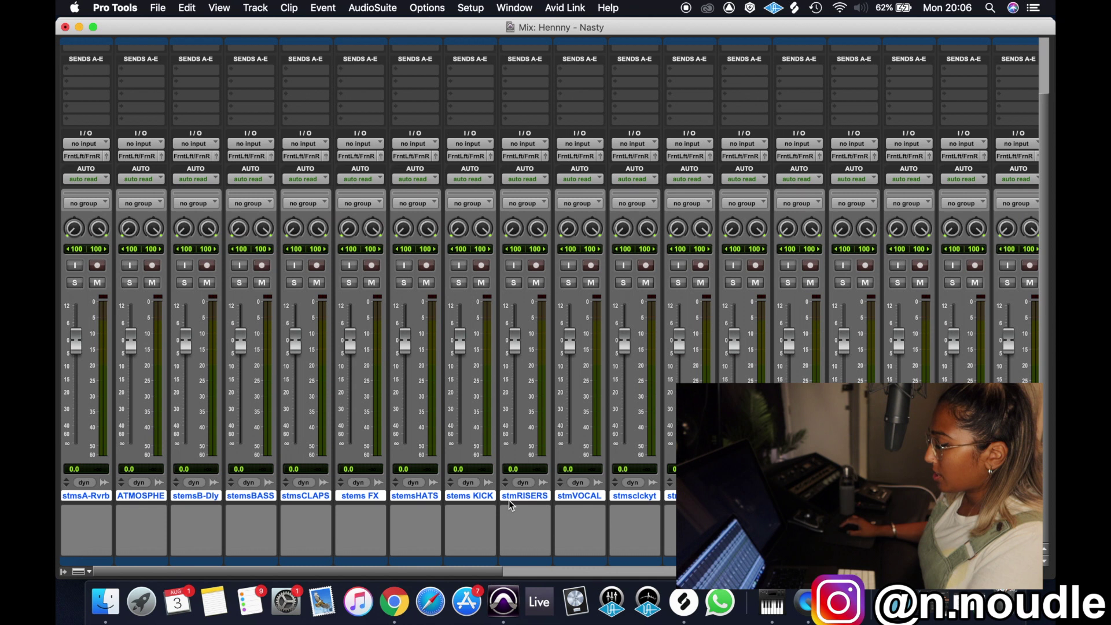
scroll(508, 499, right, 10)
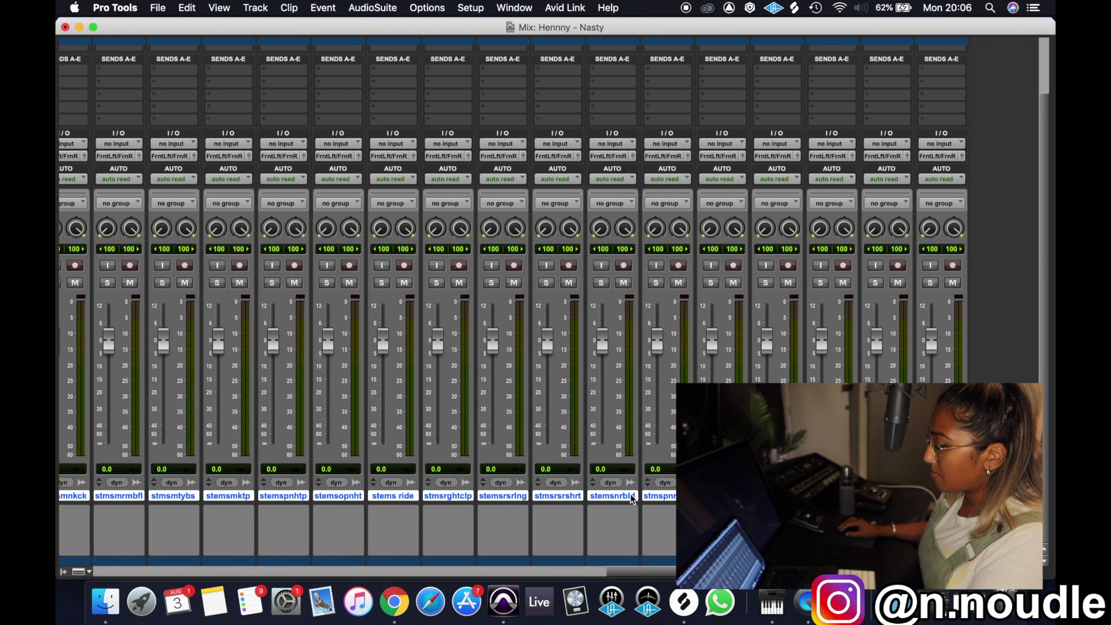
key(super+equal)
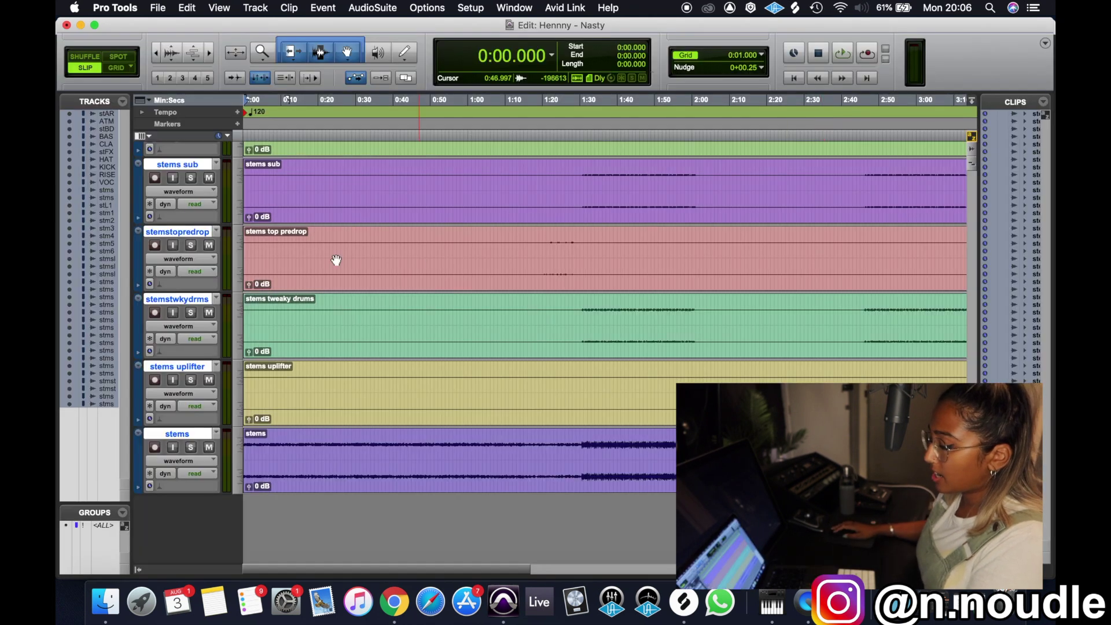
scroll(420, 264, down, 10)
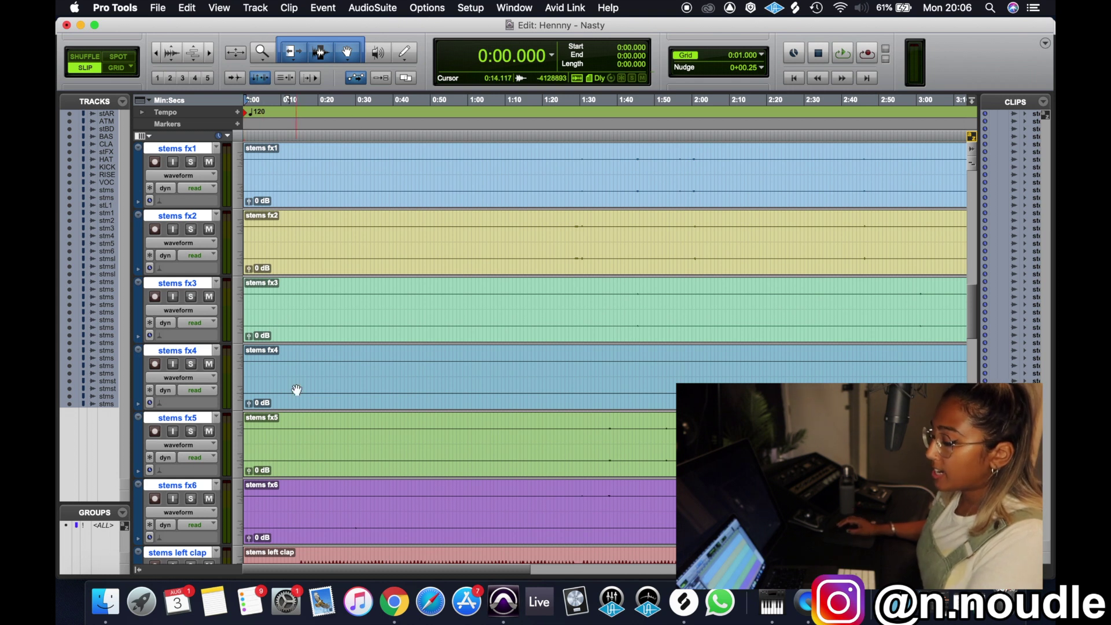
scroll(295, 380, down, 10)
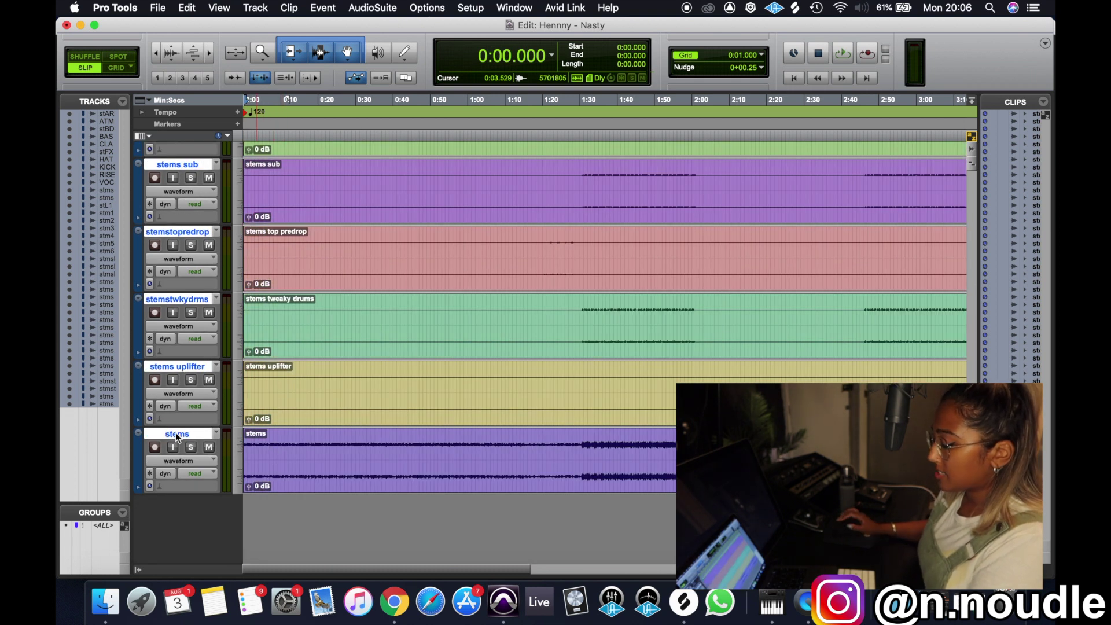
Create one new stereo Master Fader track named Master at the end of the session.
key(shift+super+n)
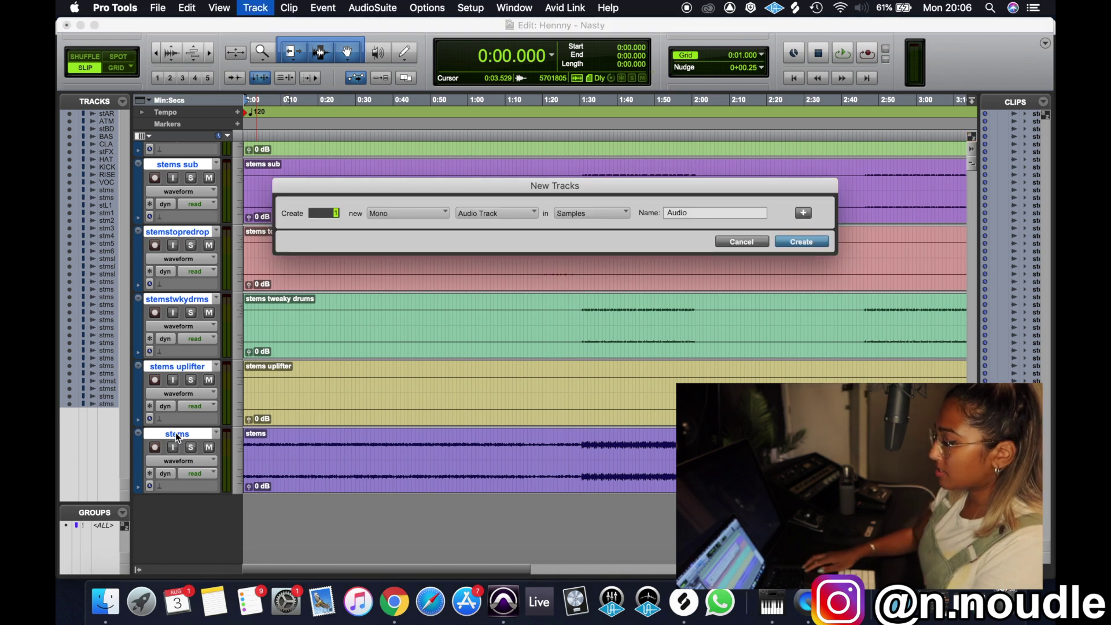
key(super+Down)
key(super+Down)
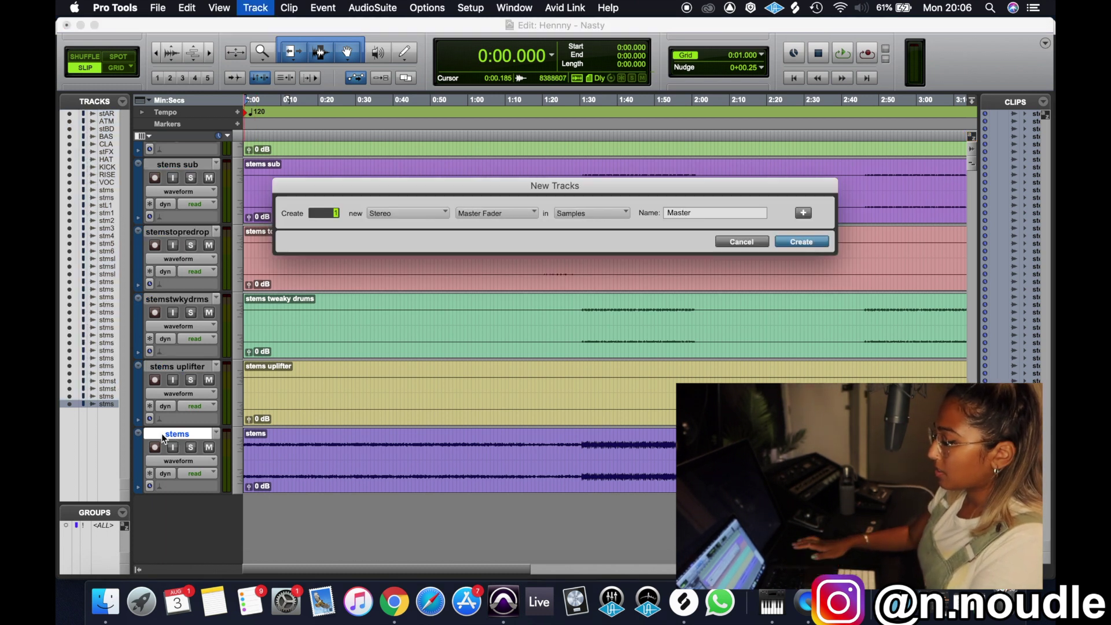
key(Return)
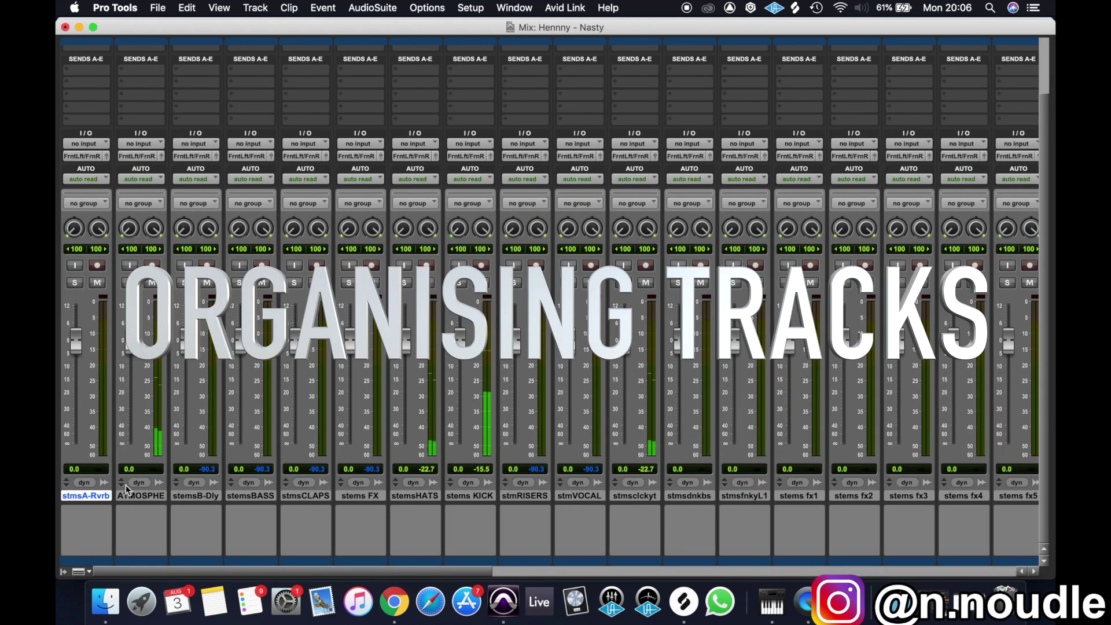
Move the KICK track to the top of the session, followed by CLAPS and clicky top.
key(super+equal)
scroll(196, 250, down, 5)
scroll(195, 250, down, 1)
drag(178, 217, 184, 148)
drag(178, 485, 181, 214)
scroll(215, 458, down, 4)
scroll(215, 458, up, 4)
scroll(215, 458, down, 5)
drag(178, 484, 181, 214)
Move the HATS and RISERS tracks together to directly below the clicky top track.
scroll(343, 268, down, 6)
click(191, 216)
shift+click(193, 283)
drag(193, 283, 194, 369)
Move the left clap track up between KICK and CLAPS.
scroll(195, 369, down, 6)
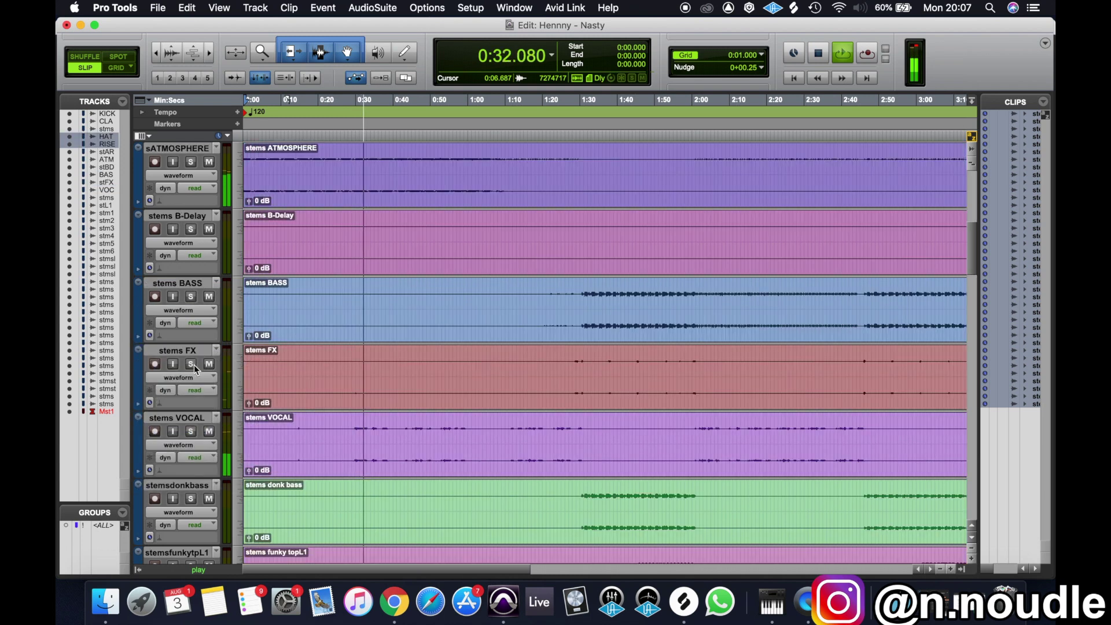
scroll(193, 364, down, 12)
click(194, 283)
drag(194, 283, 200, 215)
Move the open hat top, open hat and ride tracks together to between clicky top and HATS.
scroll(199, 283, down, 15)
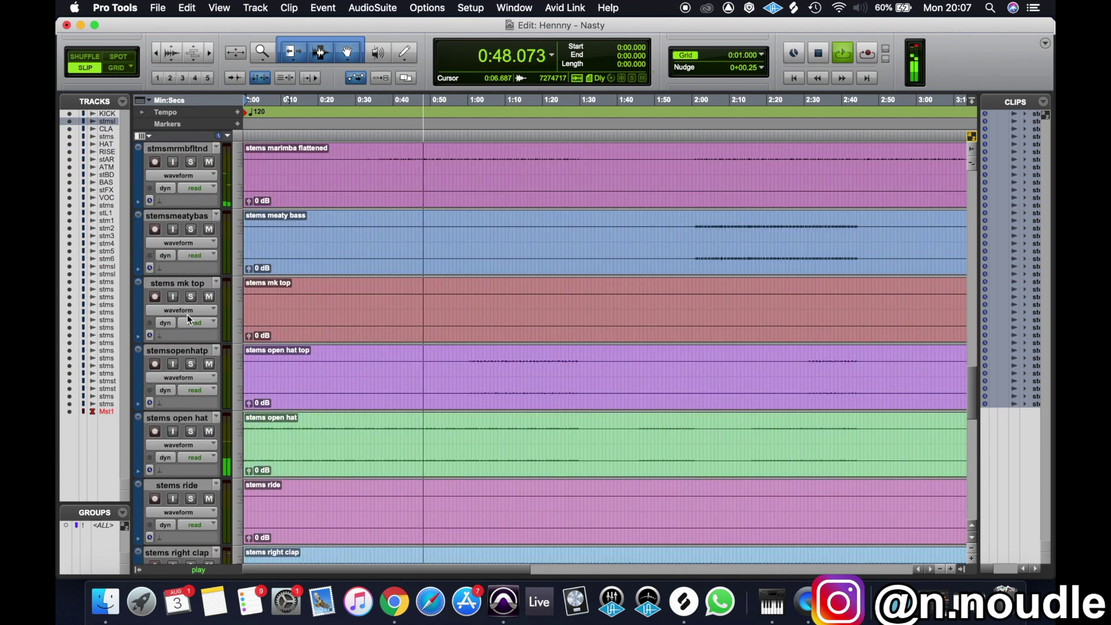
scroll(184, 341, down, 3)
click(177, 282)
scroll(184, 324, down, 6)
shift+click(192, 351)
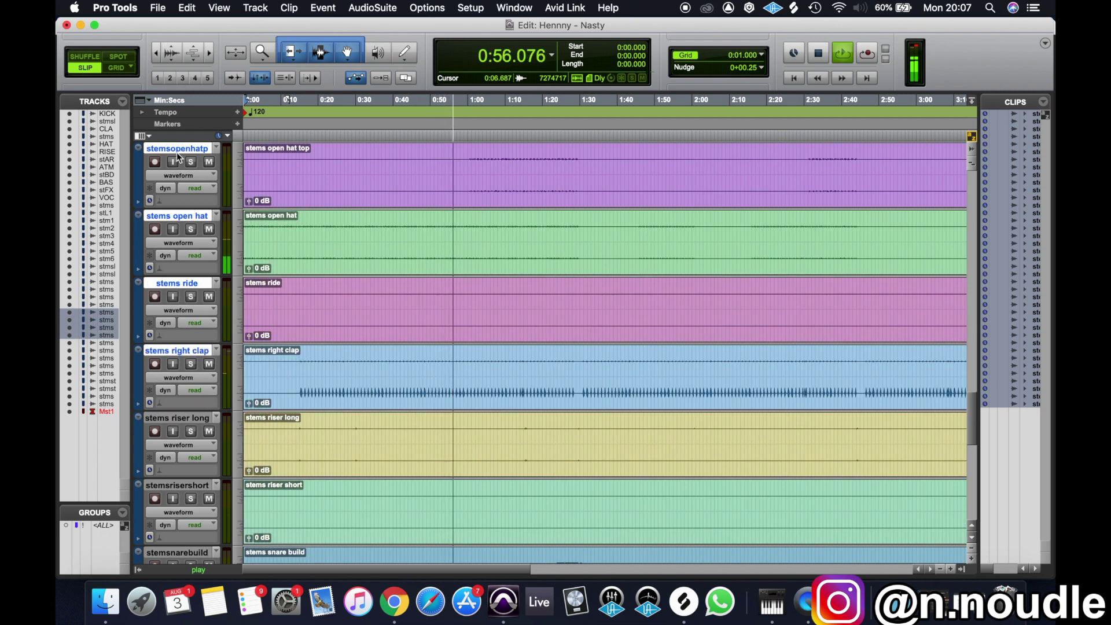
drag(176, 161, 167, 396)
Move the main kick track to directly below KICK.
scroll(193, 441, down, 20)
scroll(189, 255, up, 2)
click(190, 230)
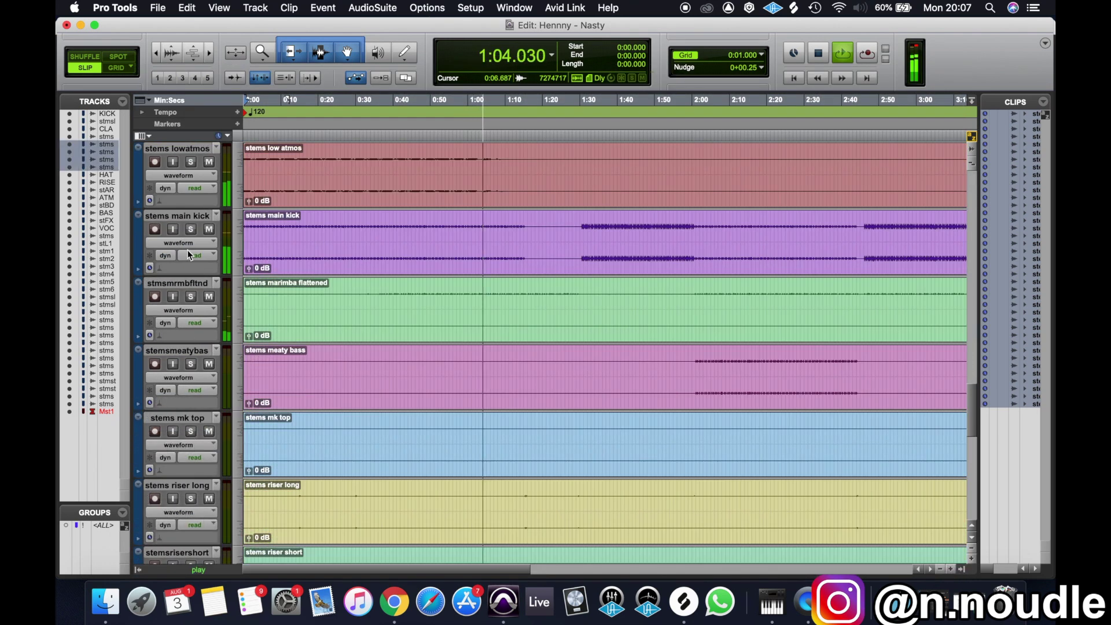
scroll(191, 217, up, 10)
drag(190, 140, 185, 208)
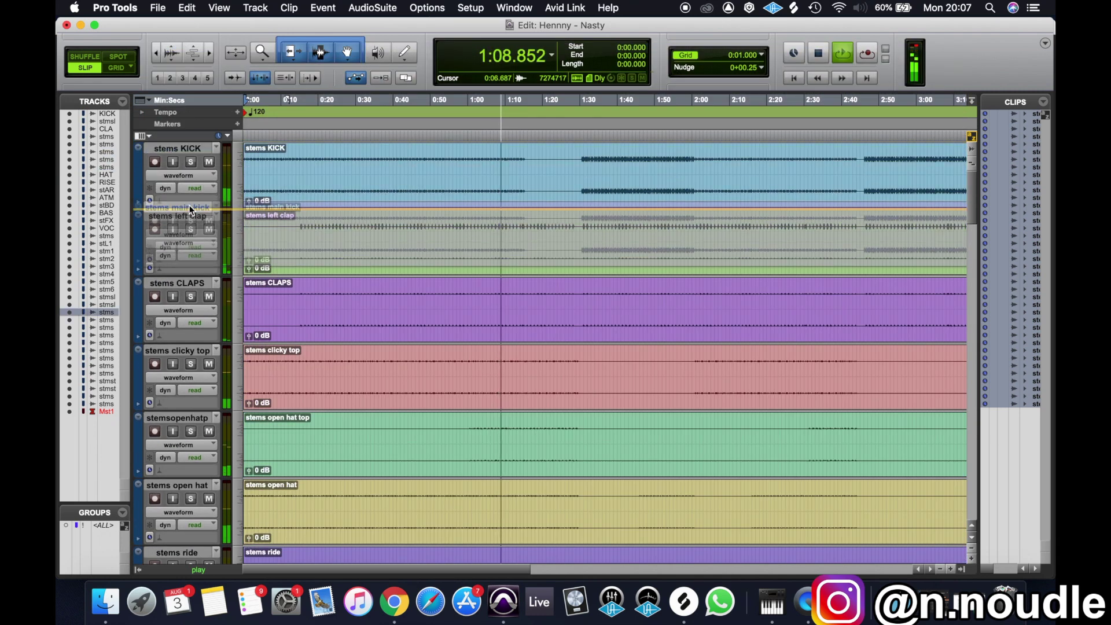
Move the mk top track up into the drum tracks, directly below CLAPS.
scroll(185, 259, down, 14)
scroll(185, 259, down, 9)
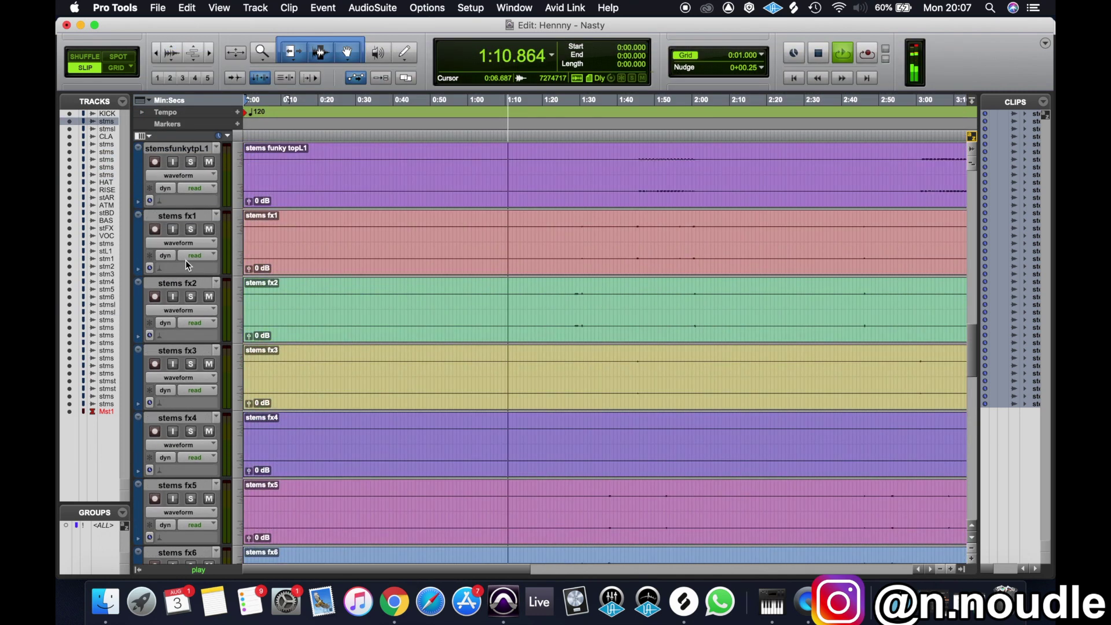
scroll(186, 320, down, 12)
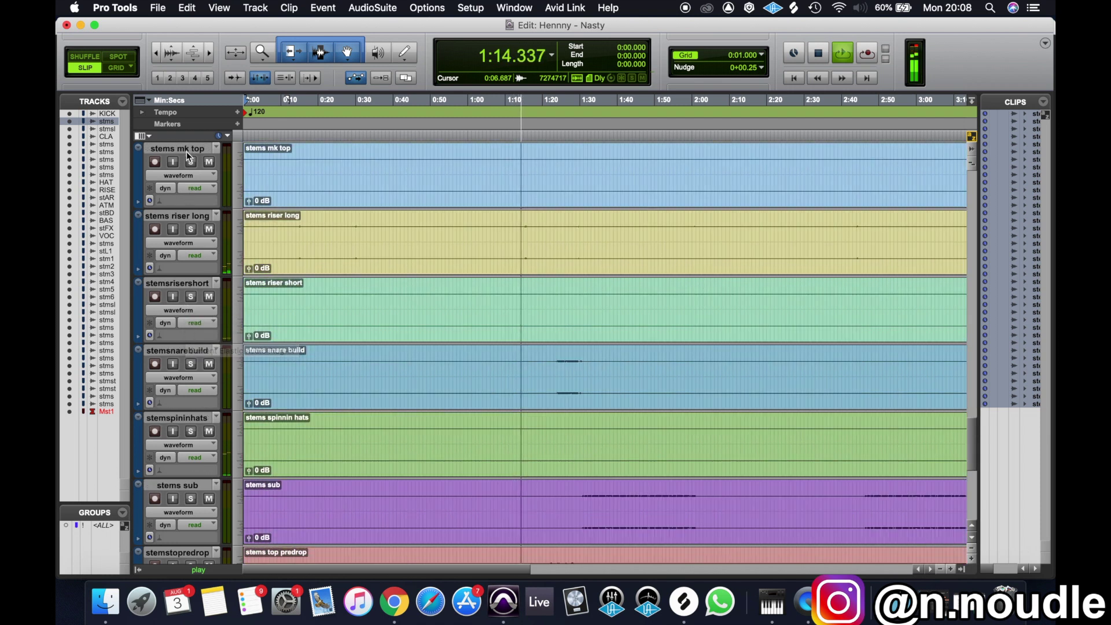
click(187, 150)
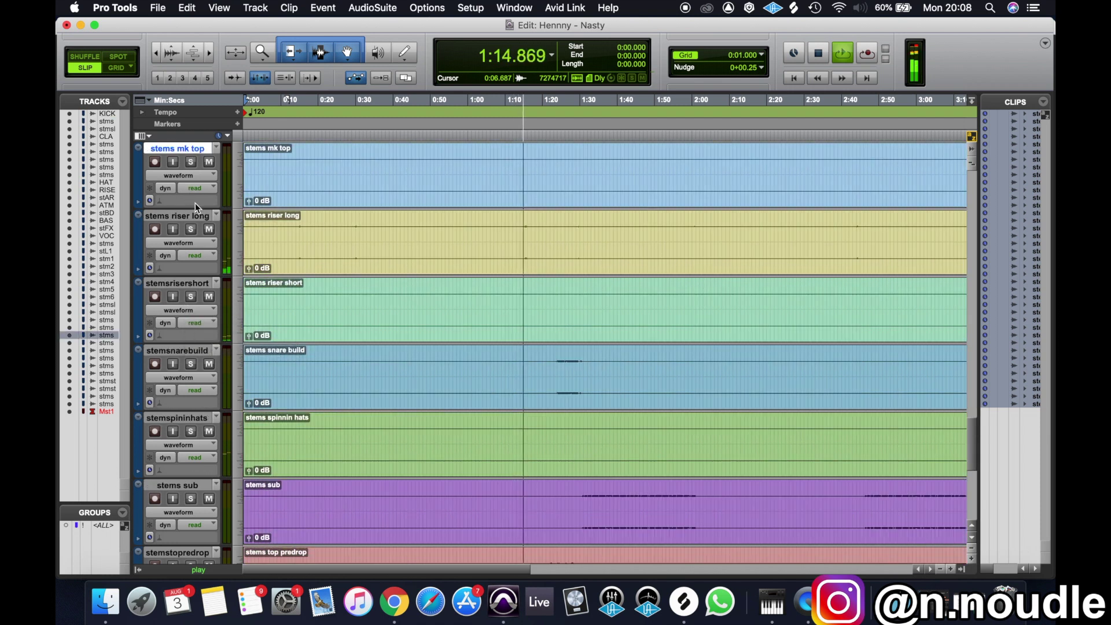
key(super+bracketleft)
key(super+bracketleft)
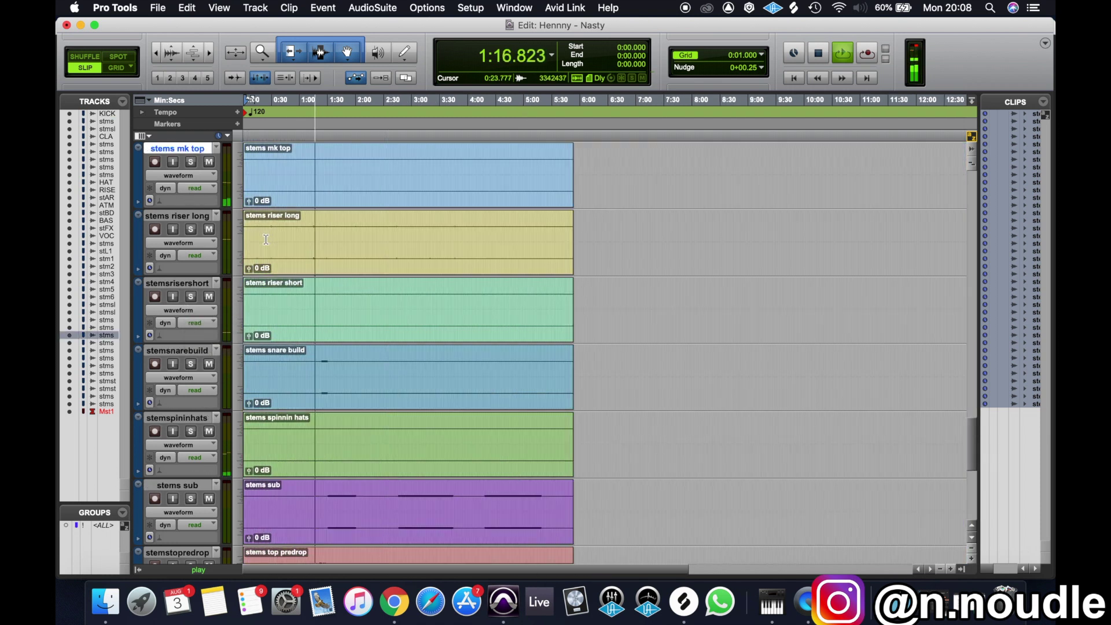
scroll(227, 220, up, 4)
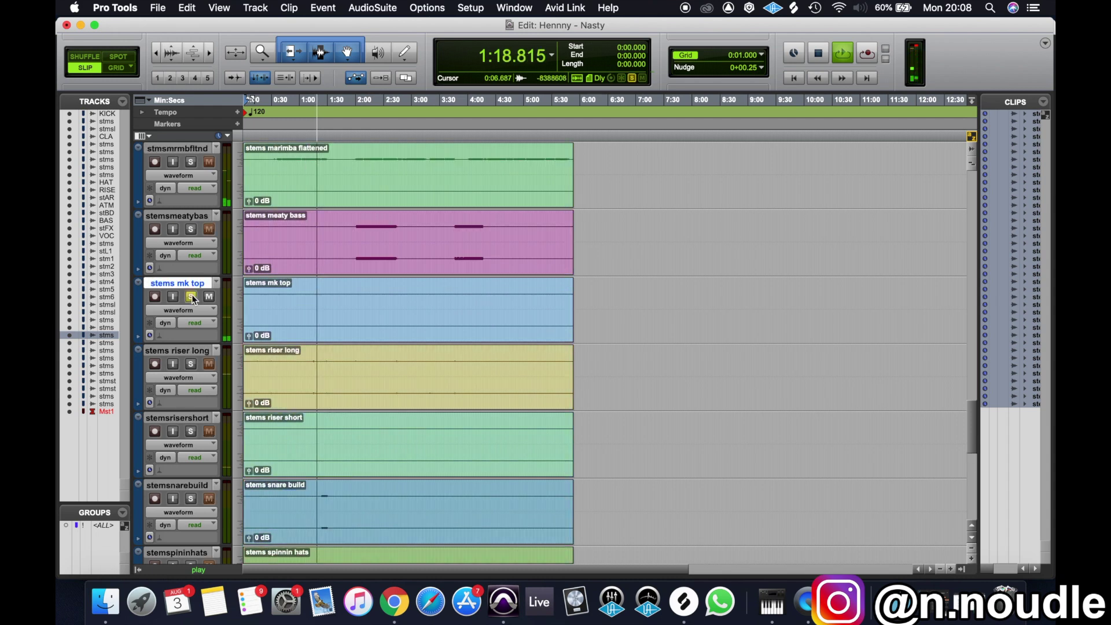
drag(197, 285, 199, 412)
scroll(198, 414, down, 10)
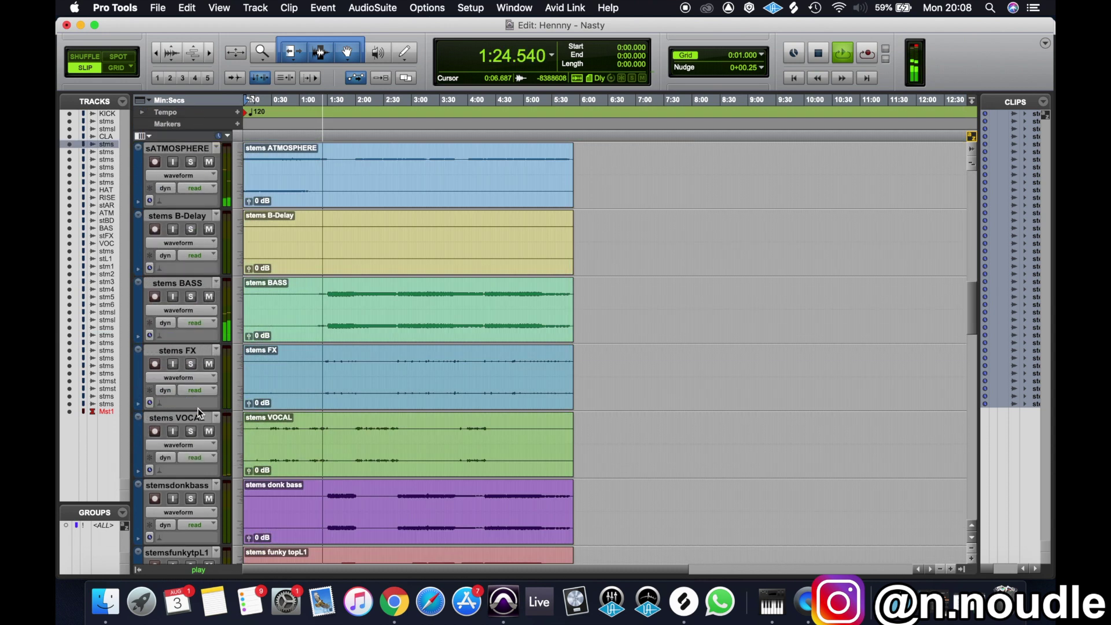
scroll(198, 411, down, 15)
click(191, 381)
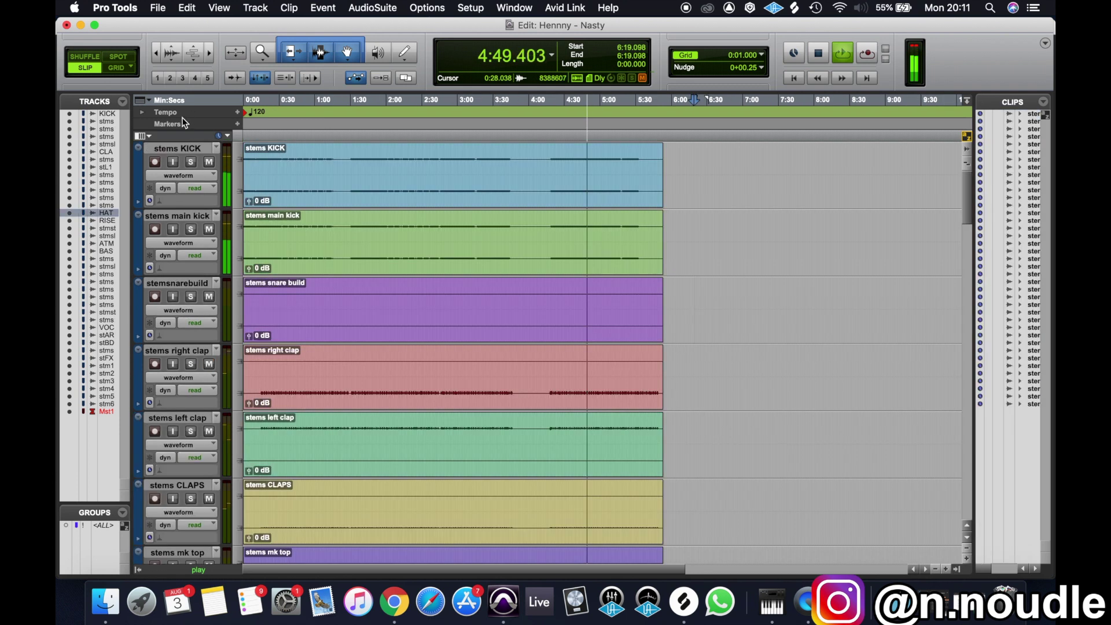
Set the track colour of all the drum tracks from KICK to HATS to red.
click(143, 165)
double_click(143, 165)
click(597, 72)
click(478, 21)
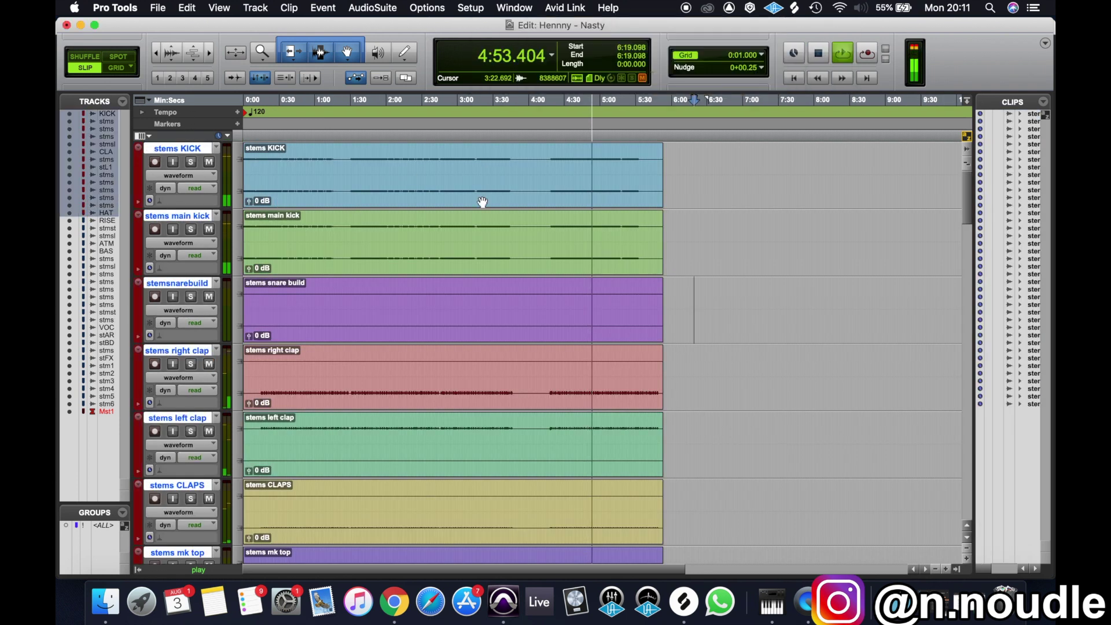
Colour the clips on the drum tracks from KICK to HATS red to match their tracks.
click(484, 204)
drag(527, 255, 671, 412)
scroll(670, 290, down, 10)
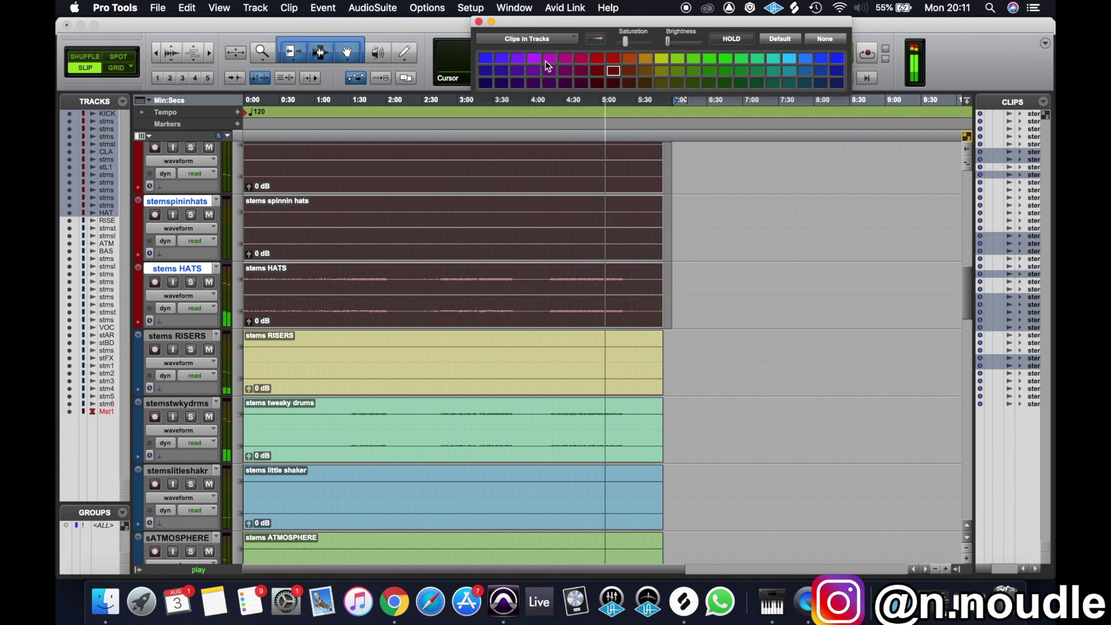
click(479, 22)
click(404, 282)
Rename the stems KICK track as KICK and go on to the next track's name.
scroll(402, 284, up, 10)
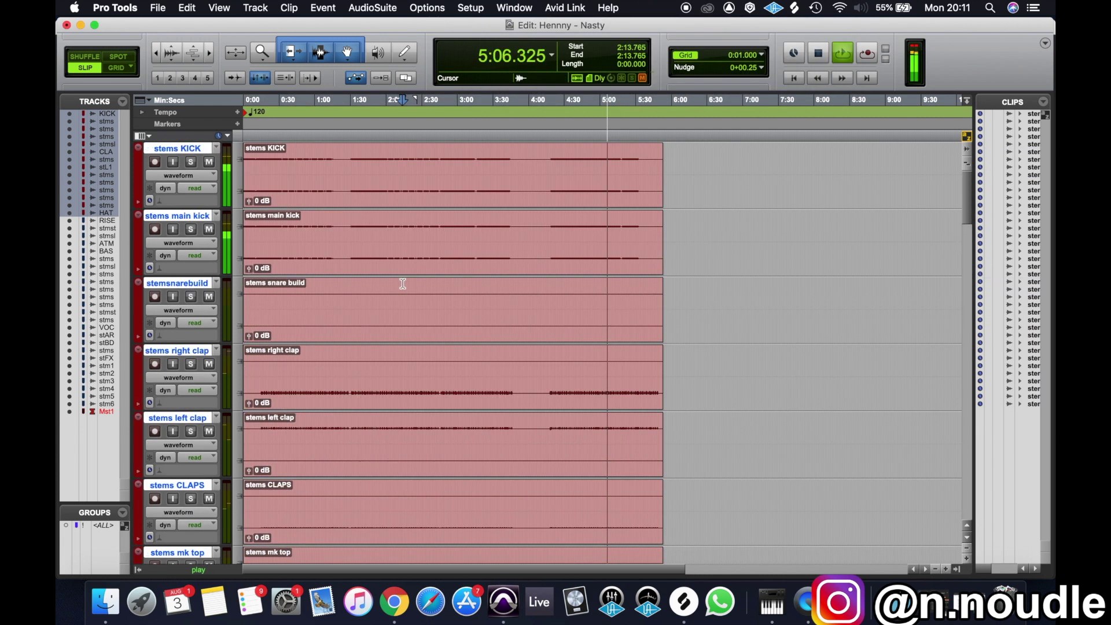
double_click(194, 149)
double_click(456, 185)
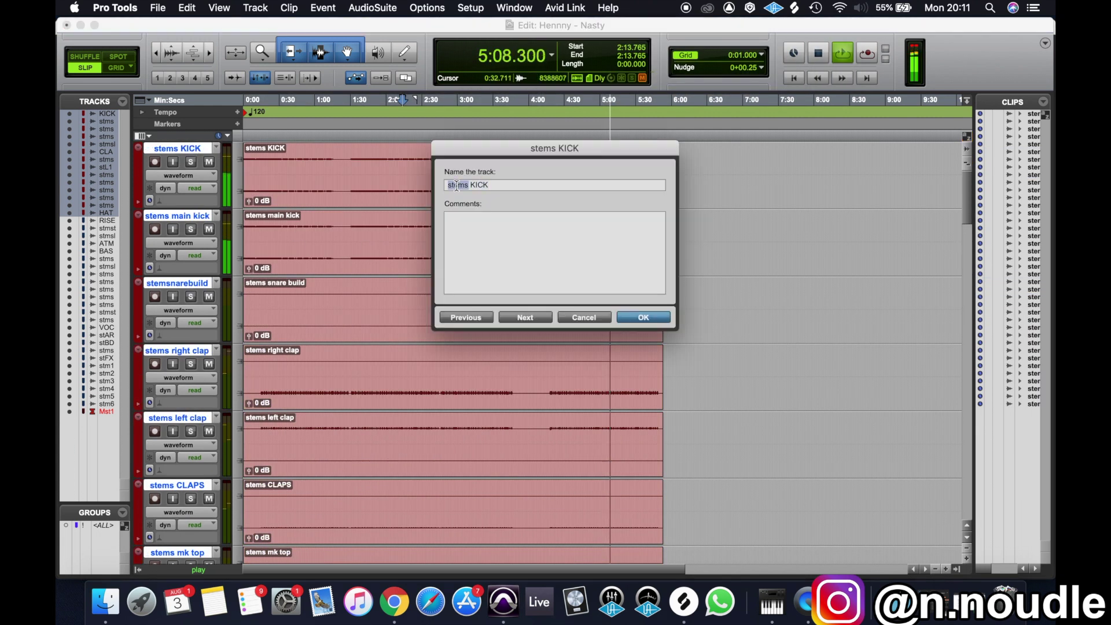
key(BackSpace)
key(super+Right)
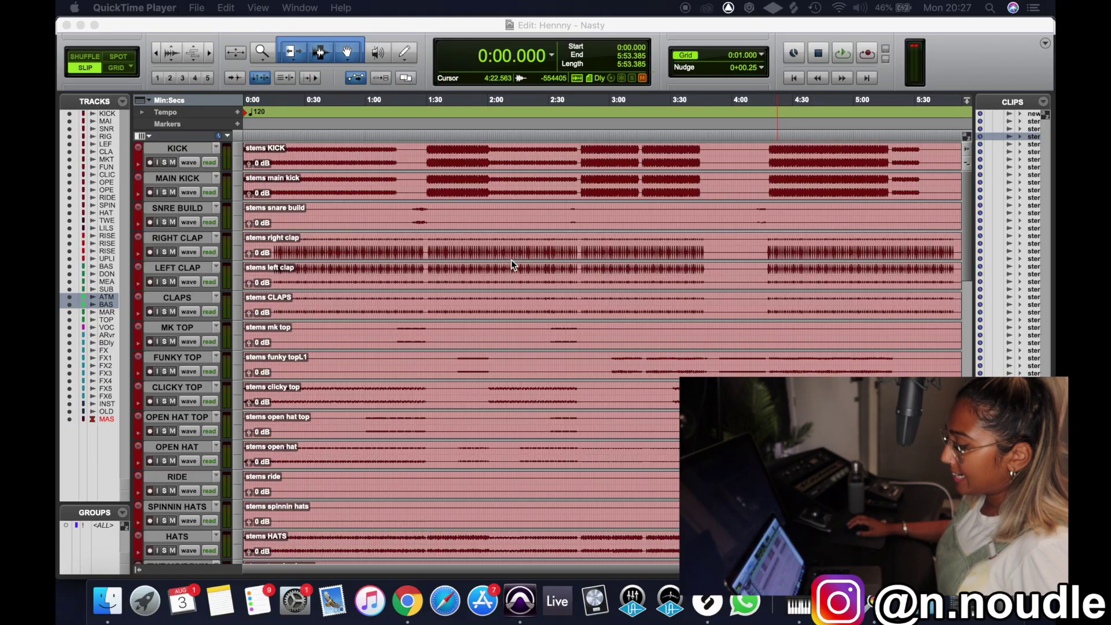
Review the renamed and colour-coded track groups from KICK down to MASTER.
scroll(528, 265, down, 2)
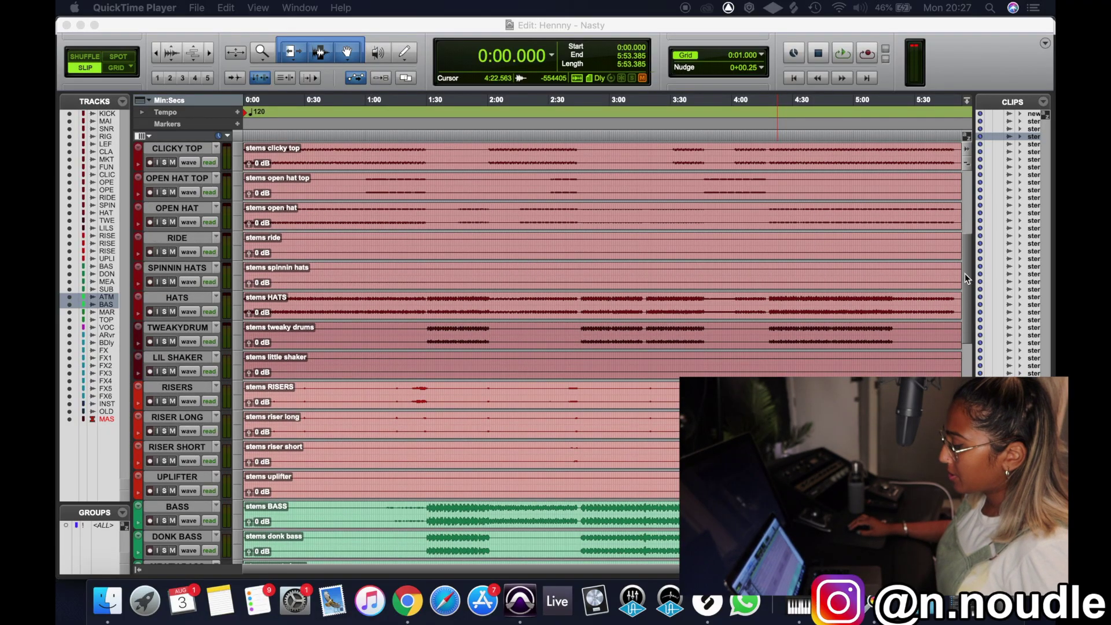
drag(965, 274, 969, 190)
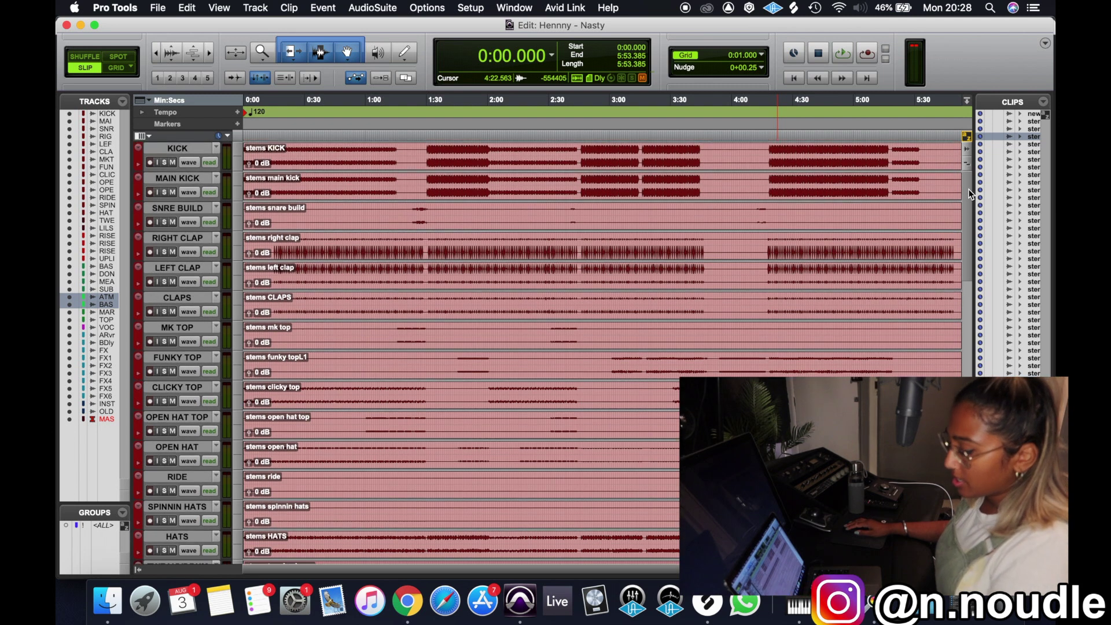
scroll(969, 195, down, 2)
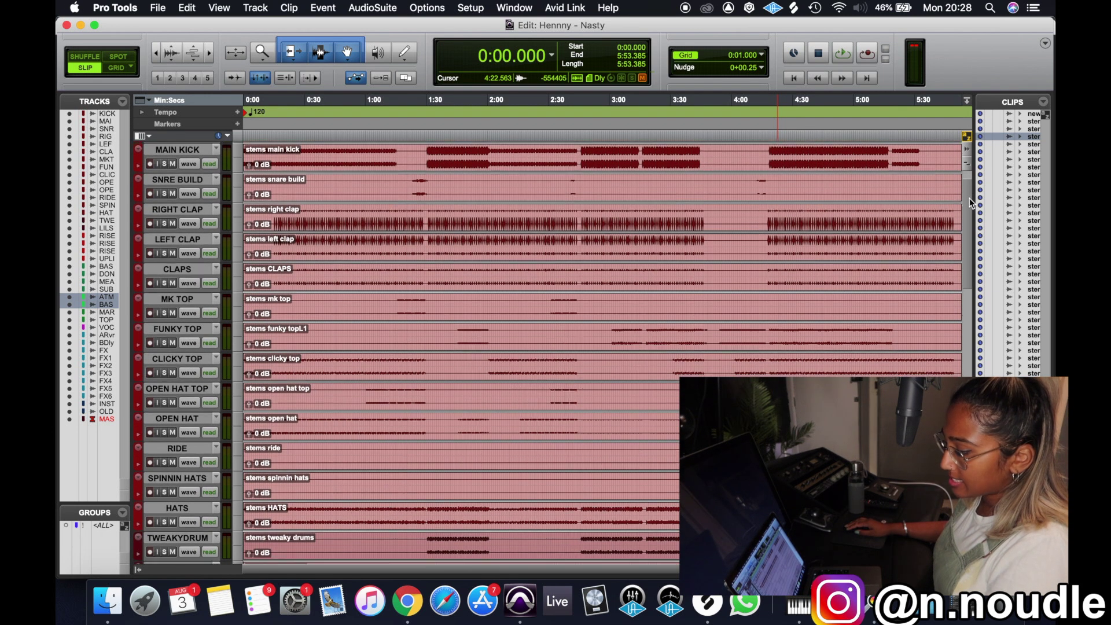
drag(969, 199, 953, 371)
scroll(953, 371, down, 5)
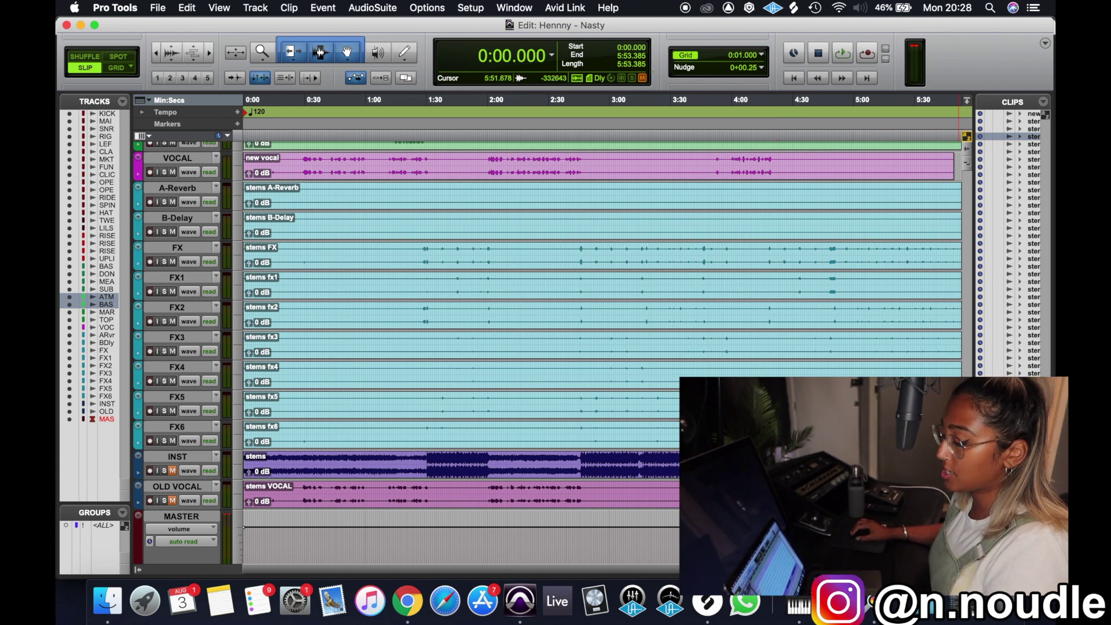
scroll(340, 300, up, 20)
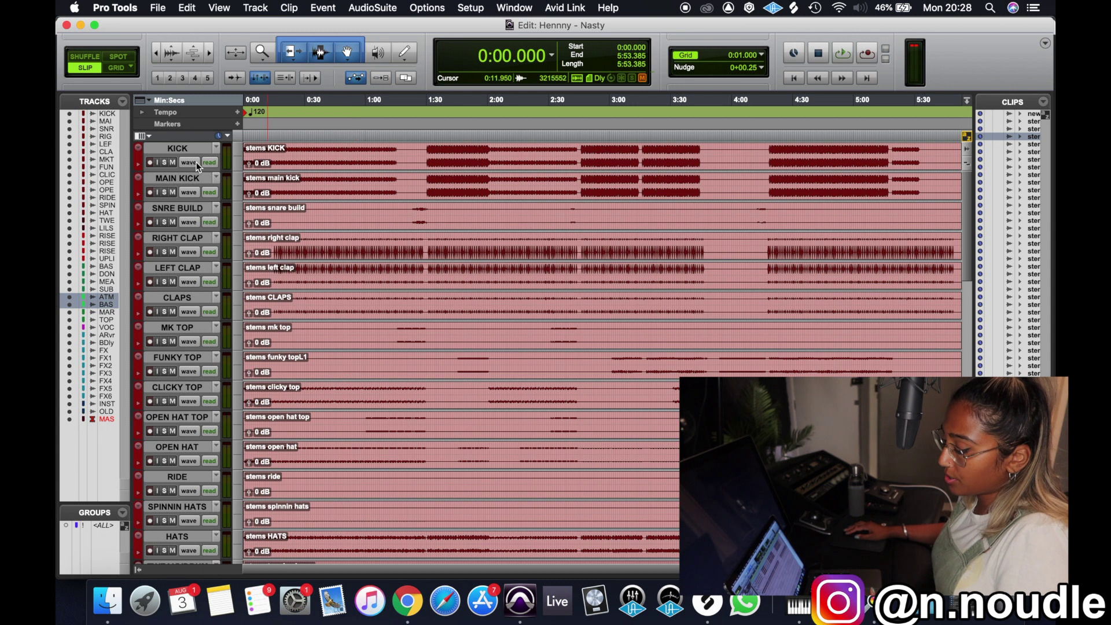
Play the song from about 0:58 with KICK soloed, and solo MAIN KICK to compare the two kicks.
click(161, 162)
click(363, 152)
key(space)
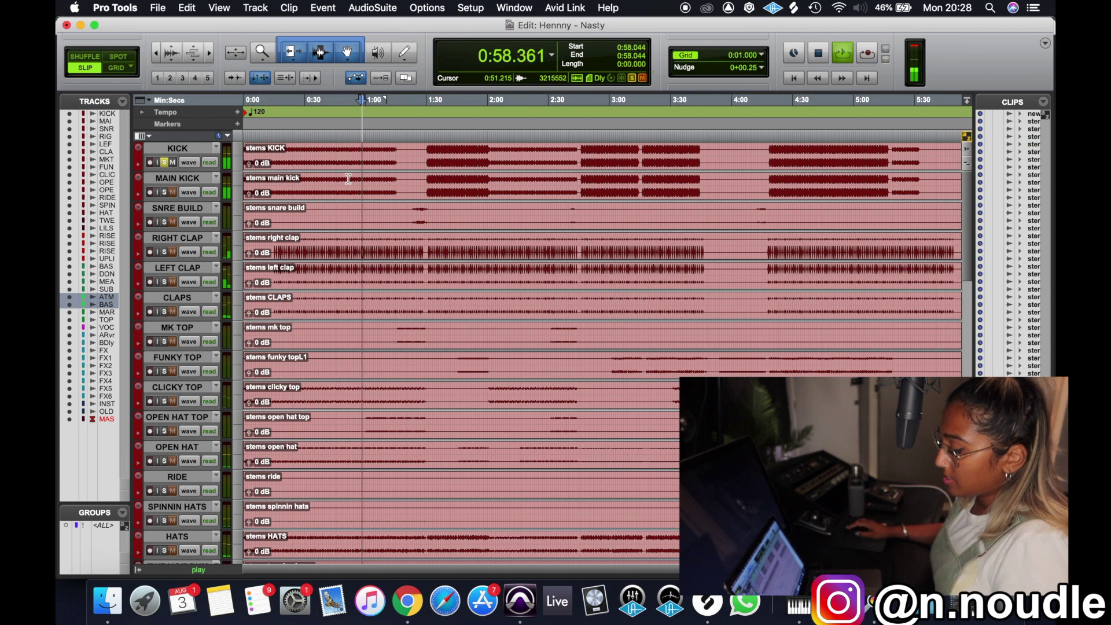
click(165, 192)
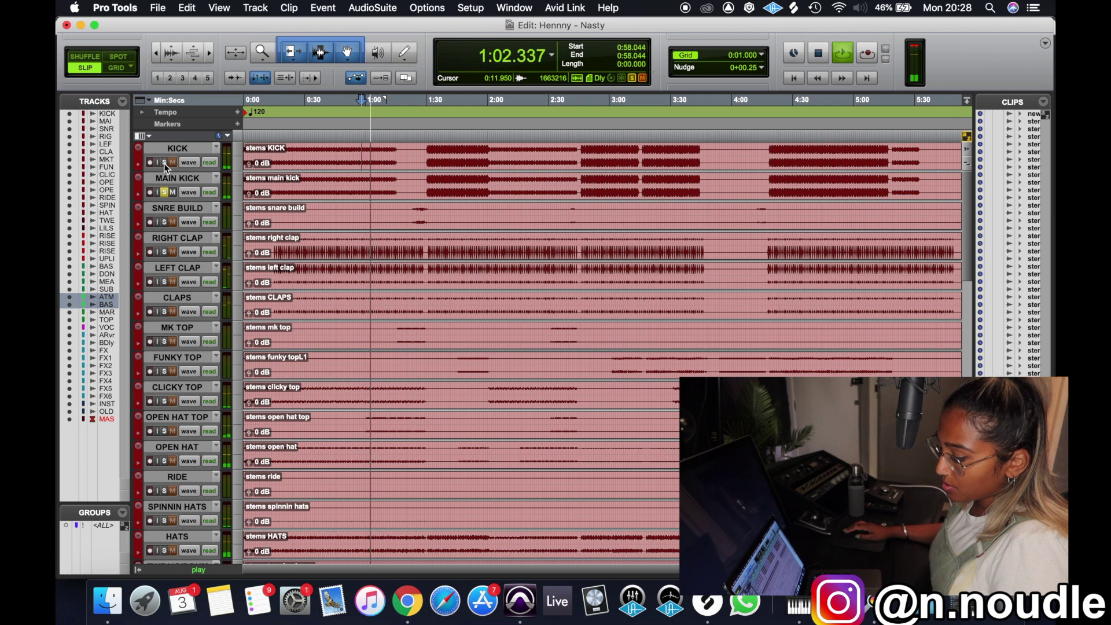
Audition KICK in solo instead of MAIN KICK, and listen to the RIGHT CLAP and LEFT CLAP tracks in solo.
click(164, 163)
click(164, 192)
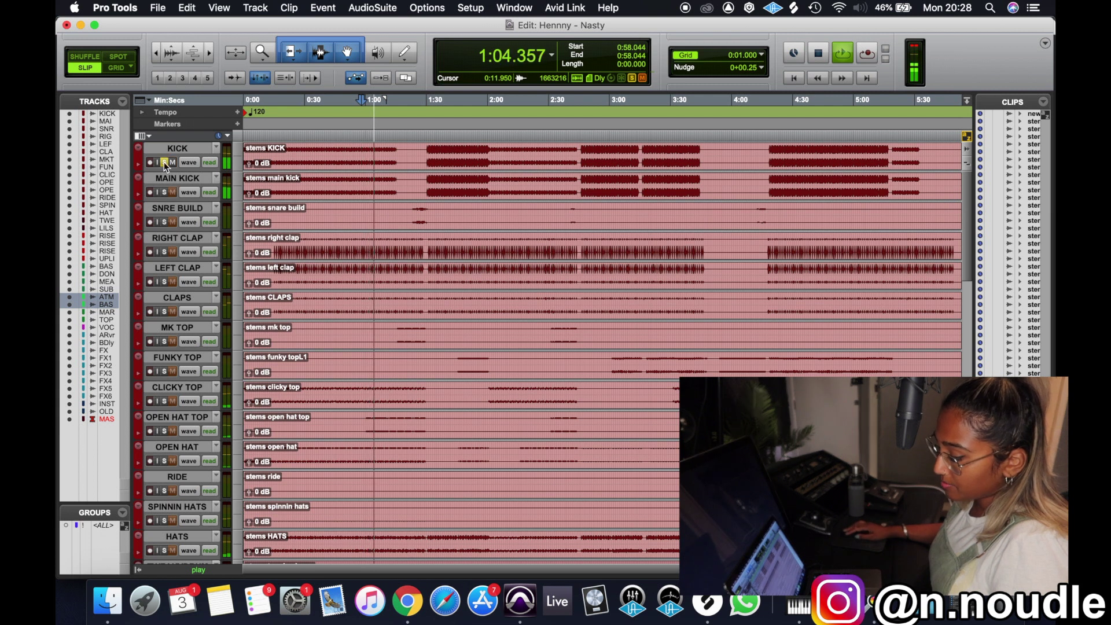
click(165, 252)
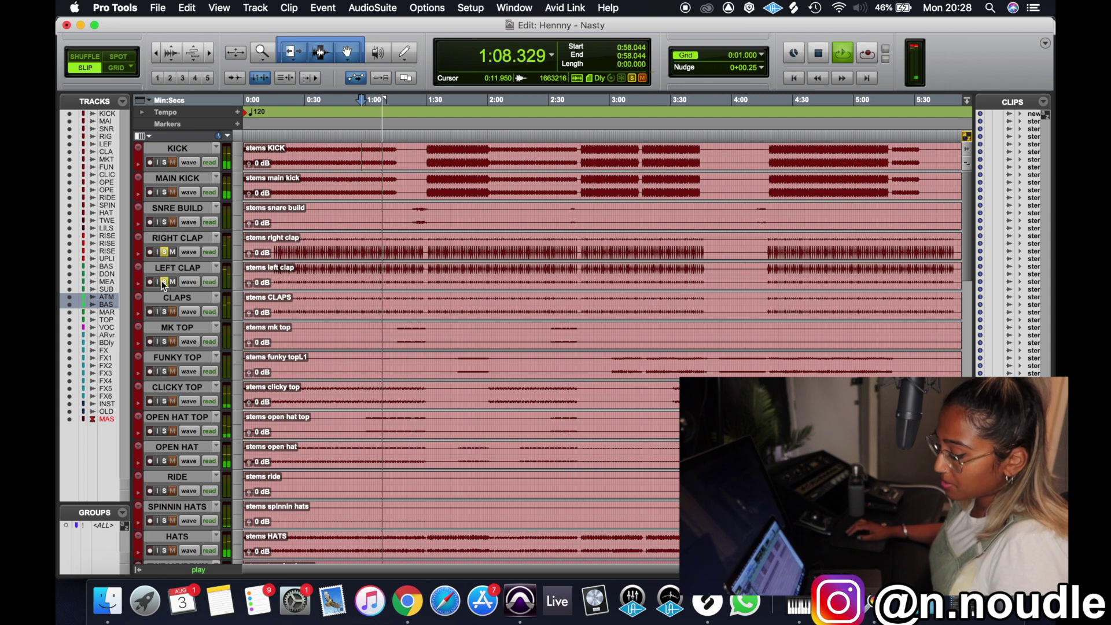
Audition the OPEN HAT TOP track in solo and release its solo.
scroll(168, 255, down, 5)
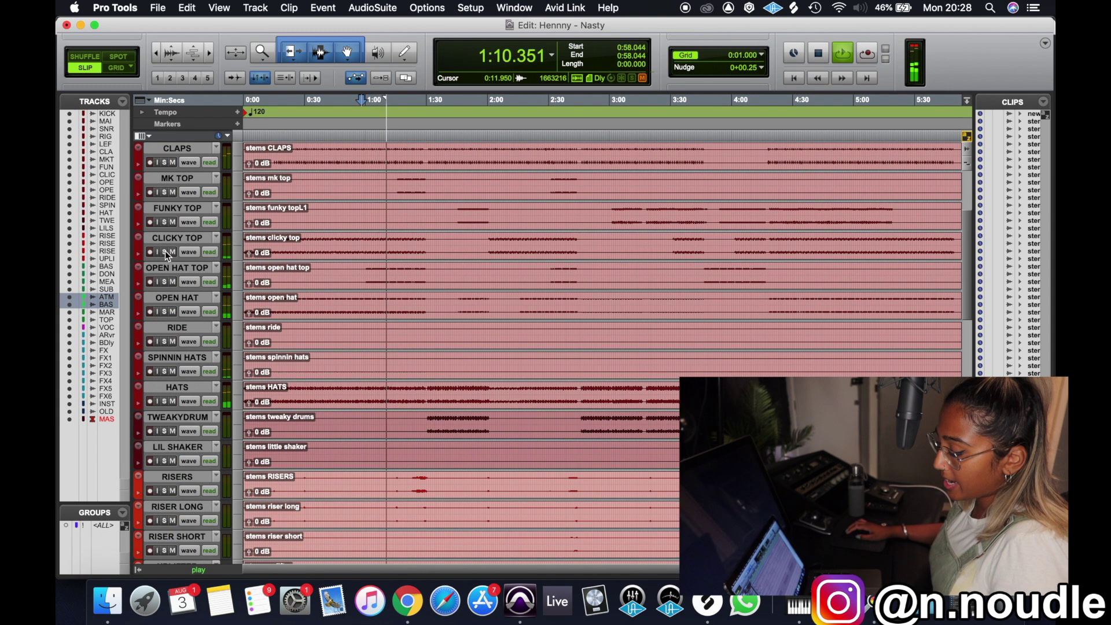
click(165, 282)
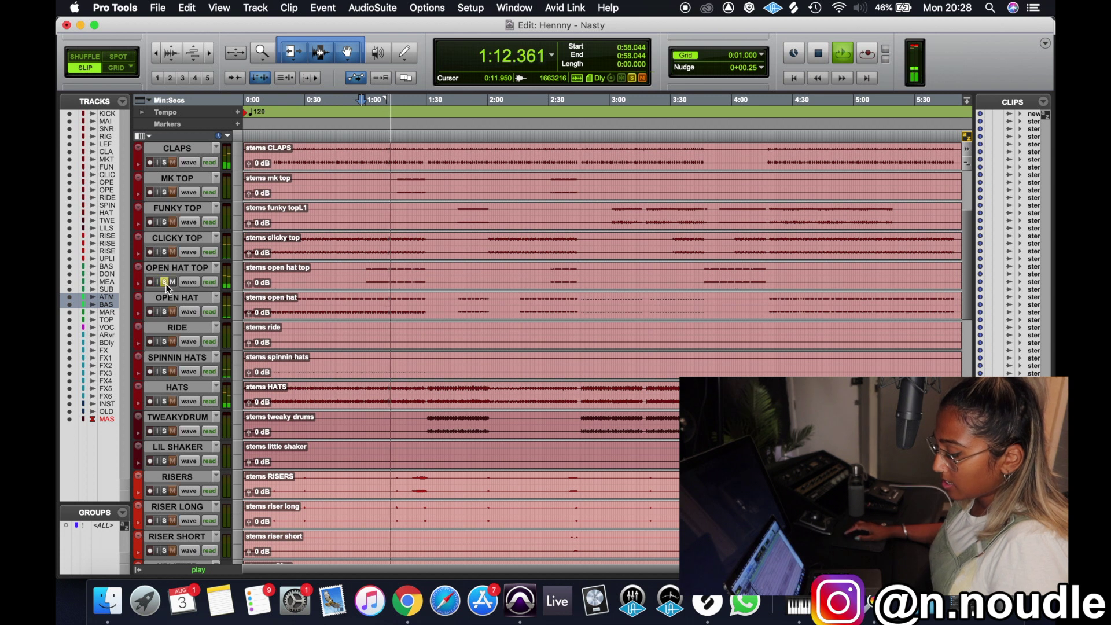
click(165, 283)
scroll(165, 283, down, 5)
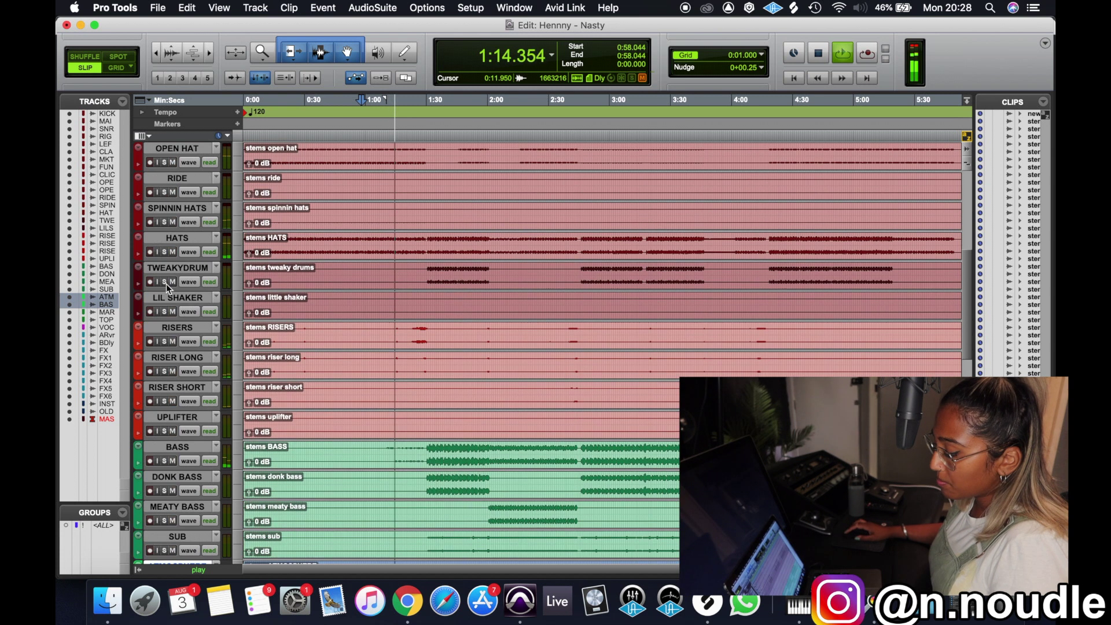
Audition the BASS track in solo.
scroll(172, 325, down, 2)
scroll(175, 338, down, 3)
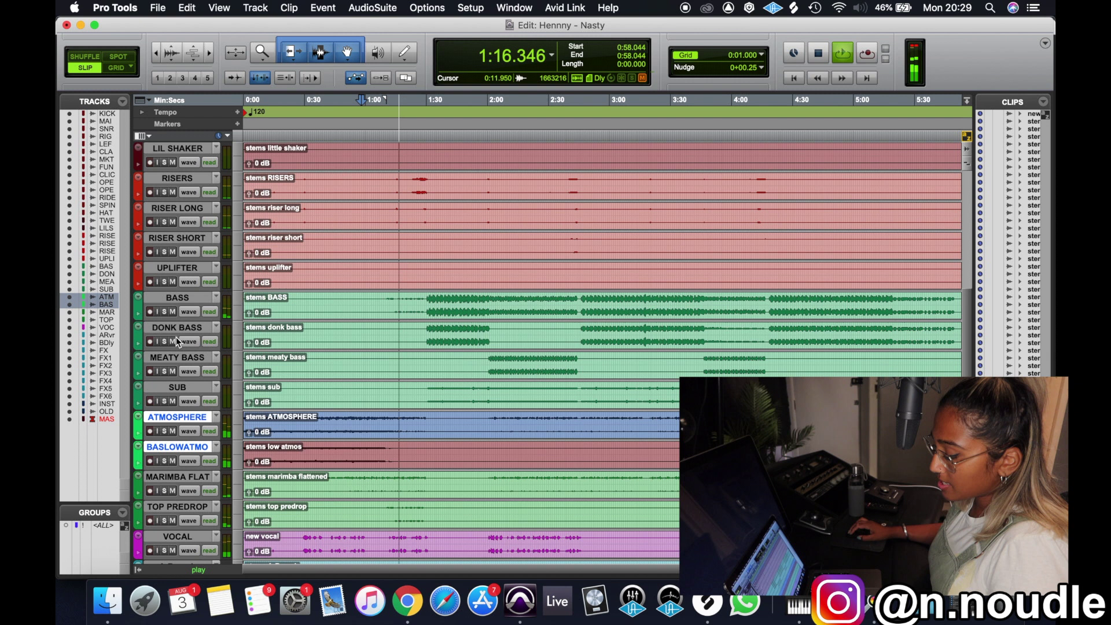
click(165, 312)
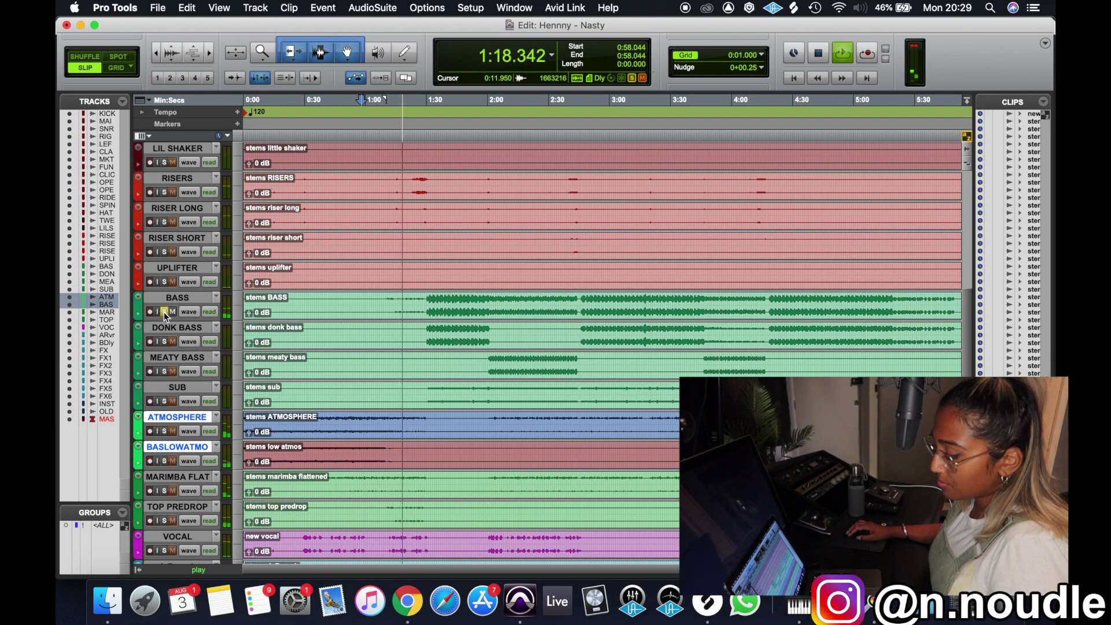
scroll(166, 330, down, 2)
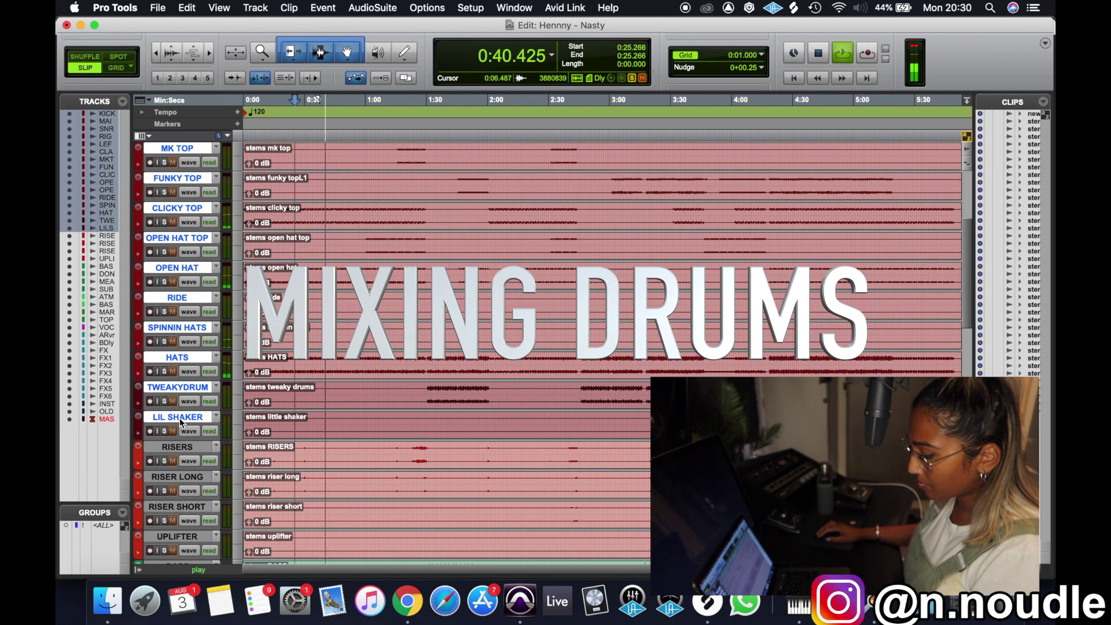
Group the selected drum tracks from KICK to LIL SHAKER as Drums and solo the whole group.
right_click(179, 418)
key(Escape)
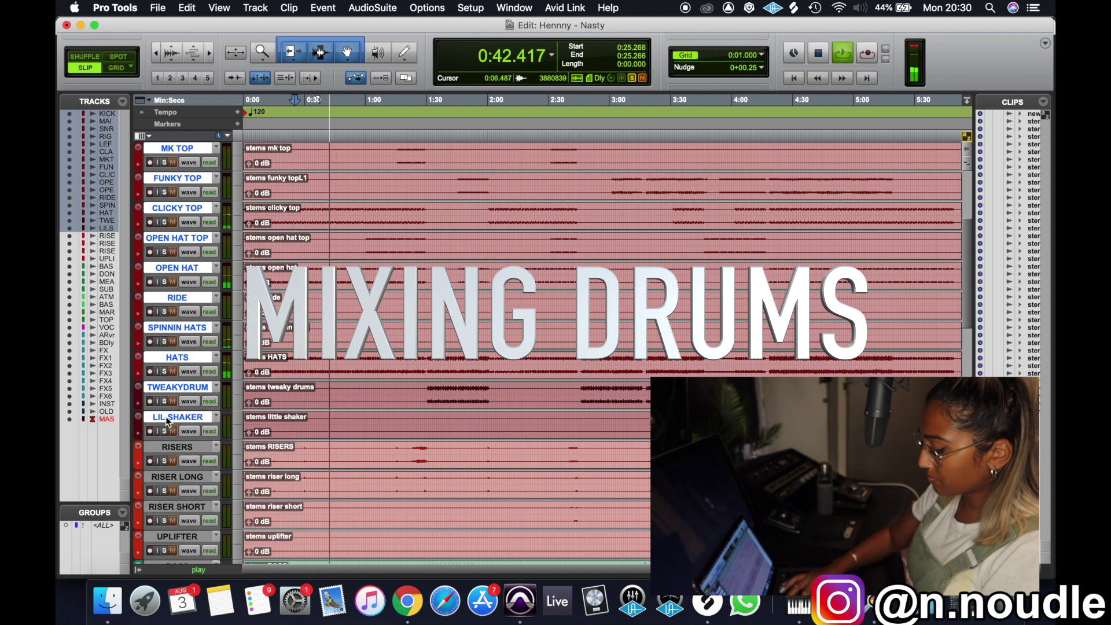
key(super+g)
text(Drums)
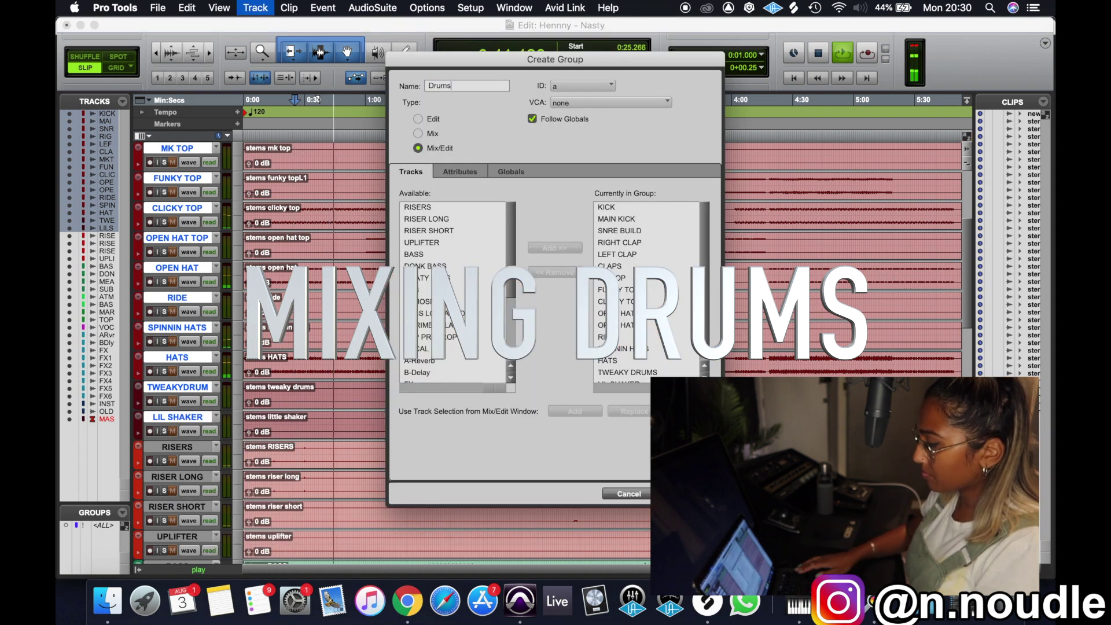
key(Return)
click(164, 371)
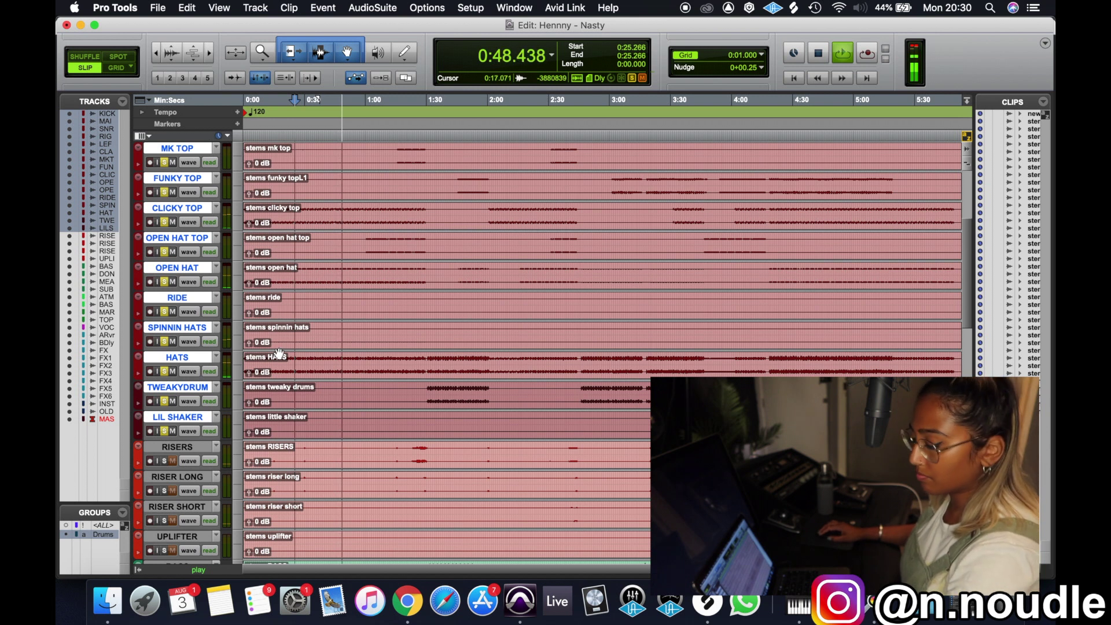
In the mixer, group the right clap, left clap and CLAPS tracks as Claps and lower their faders to -2.0 dB.
scroll(414, 323, up, 5)
key(super+equal)
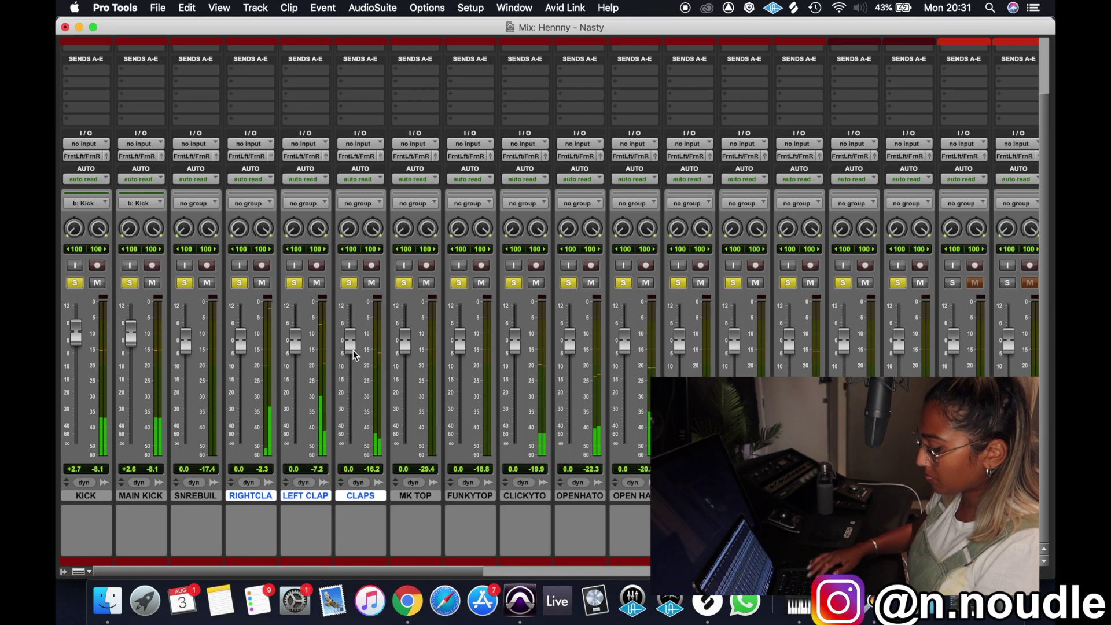
key(super+g)
text(Claps)
key(Return)
mouse_move(349, 339)
mouse_down()
mouse_move(356, 348)
mouse_move(346, 351)
mouse_up()
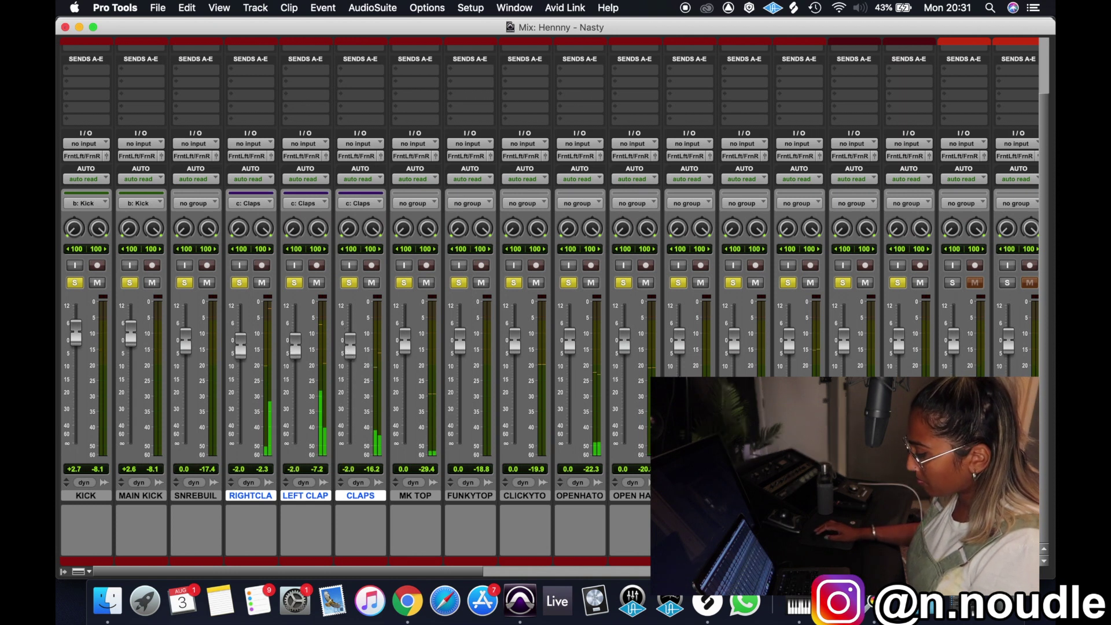
Insert the multichannel FabFilter Pro-Q 3 equaliser in the first insert slot of the KICK track.
scroll(377, 370, right, 4)
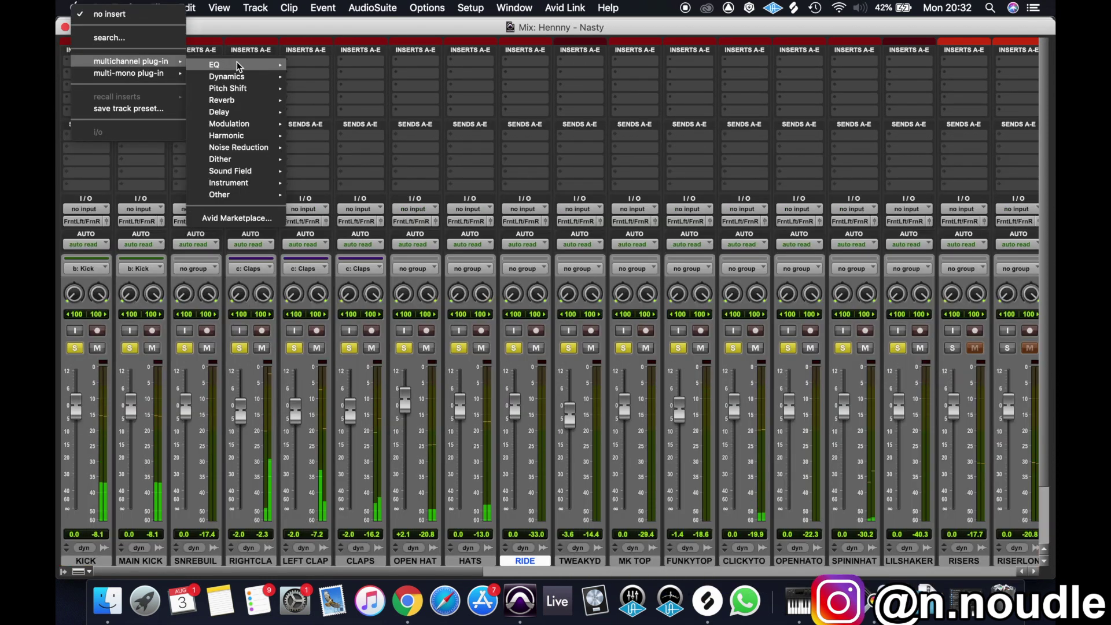
mouse_move(237, 61)
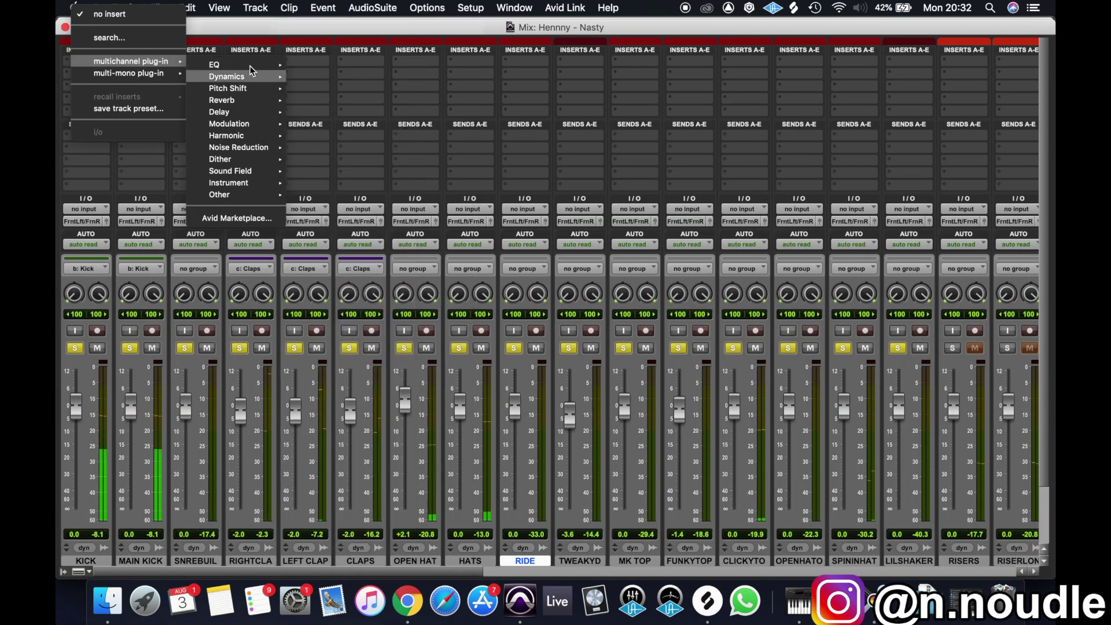
click(348, 61)
Add a High Cut just above 1 kHz and a 30 dB/oct Low Cut at about 17 Hz on KICK, and copy the equaliser to MAIN KICK.
drag(605, 226, 615, 244)
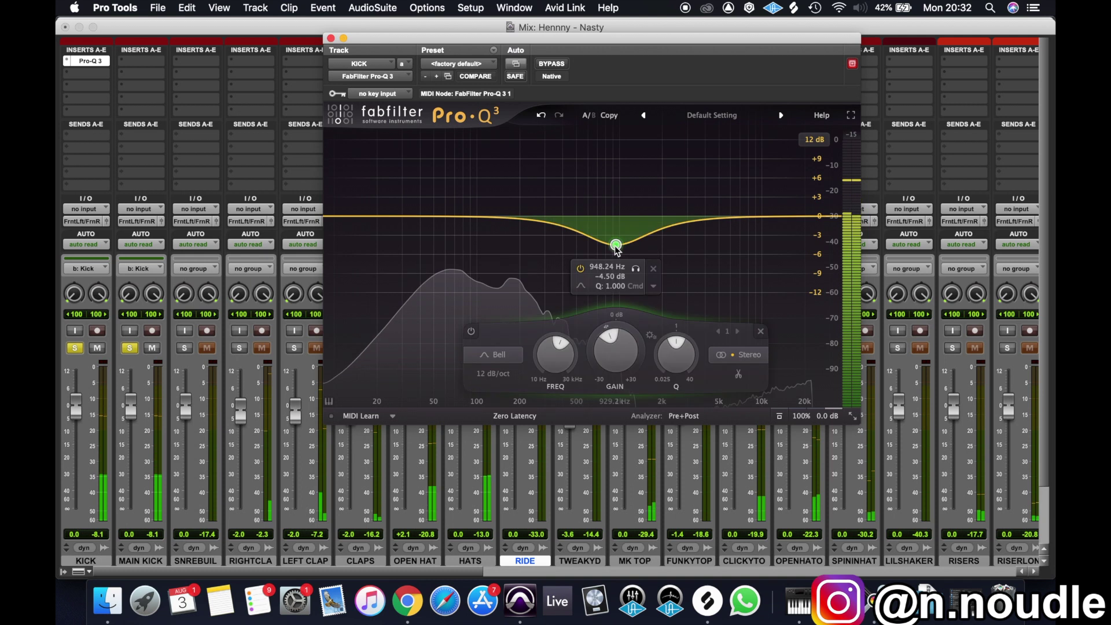
click(492, 354)
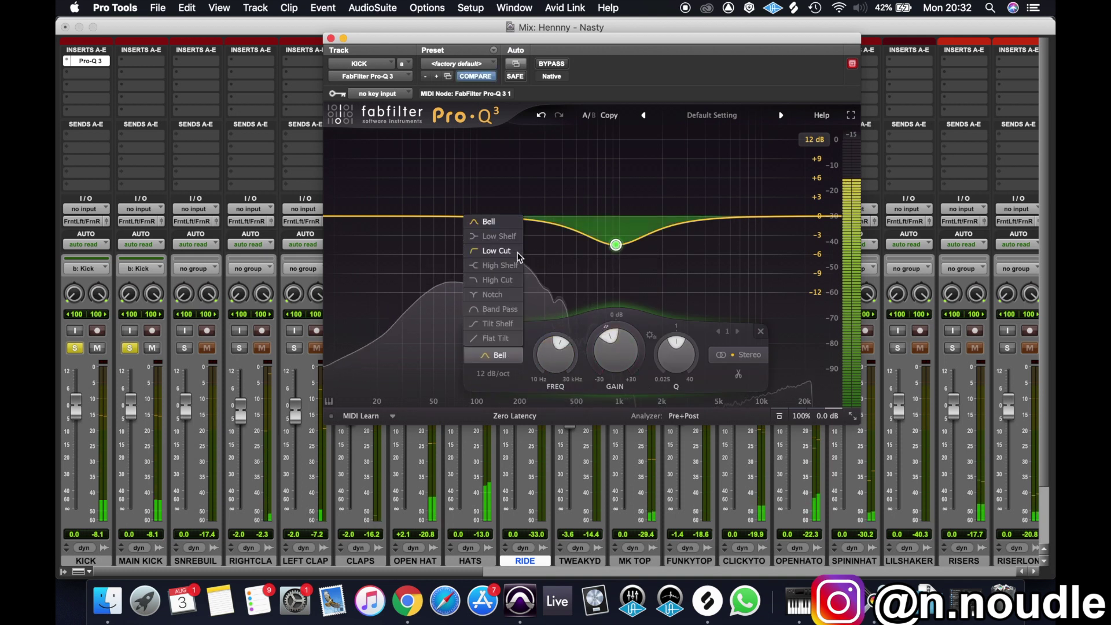
click(496, 280)
drag(615, 216, 558, 217)
drag(579, 181, 628, 213)
click(368, 220)
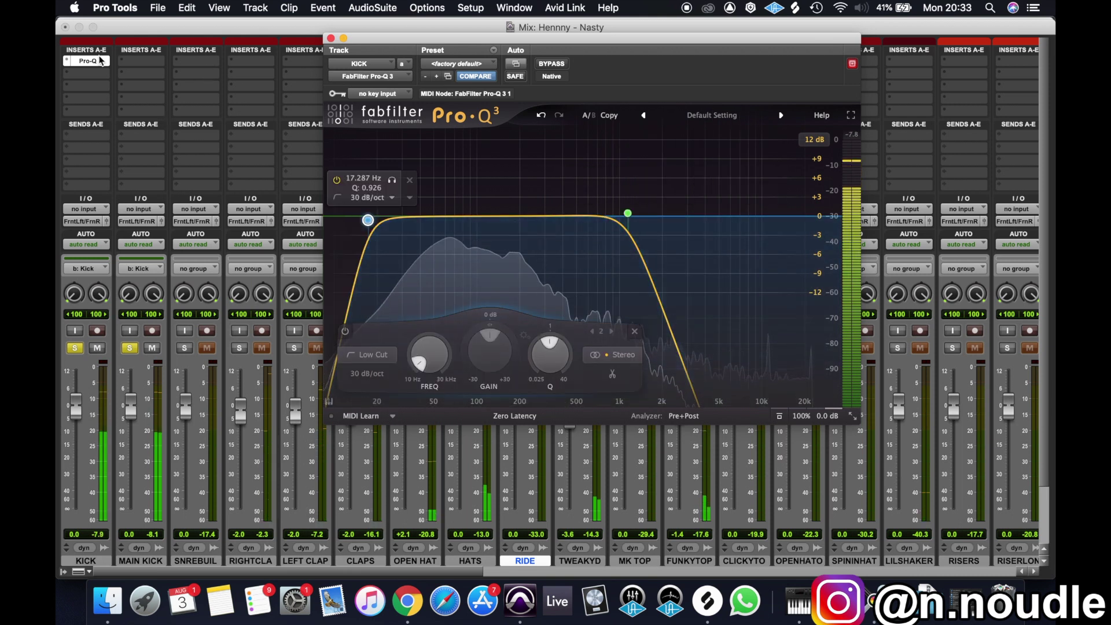
drag(87, 61, 141, 61)
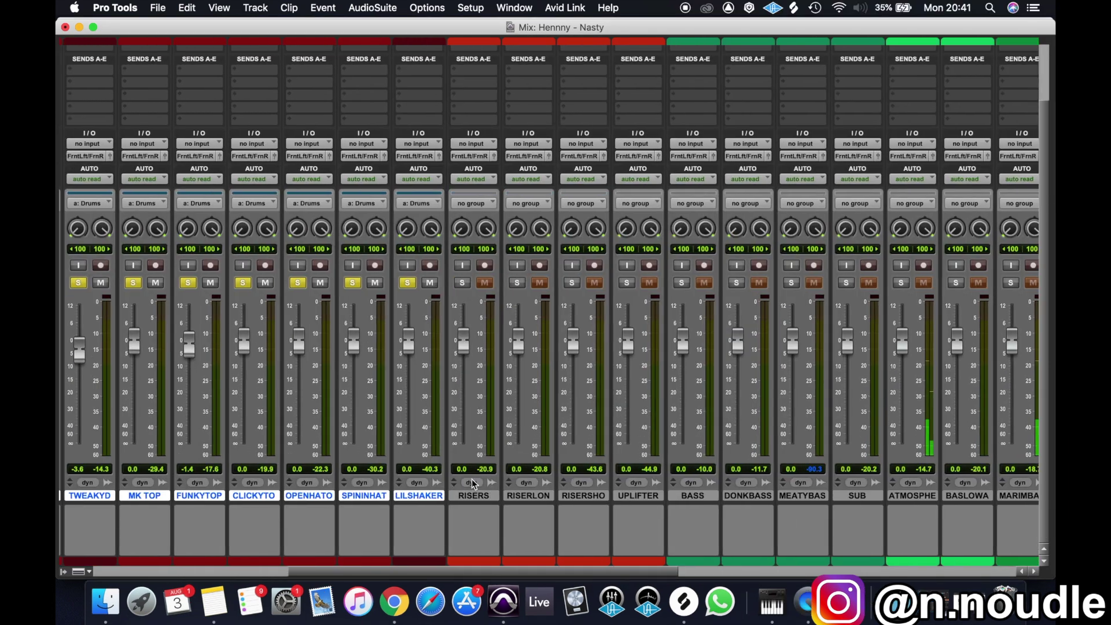
Create a stereo aux track next to MASTER and rename it DRUMS.
scroll(471, 478, right, 3)
key(super+shift+n)
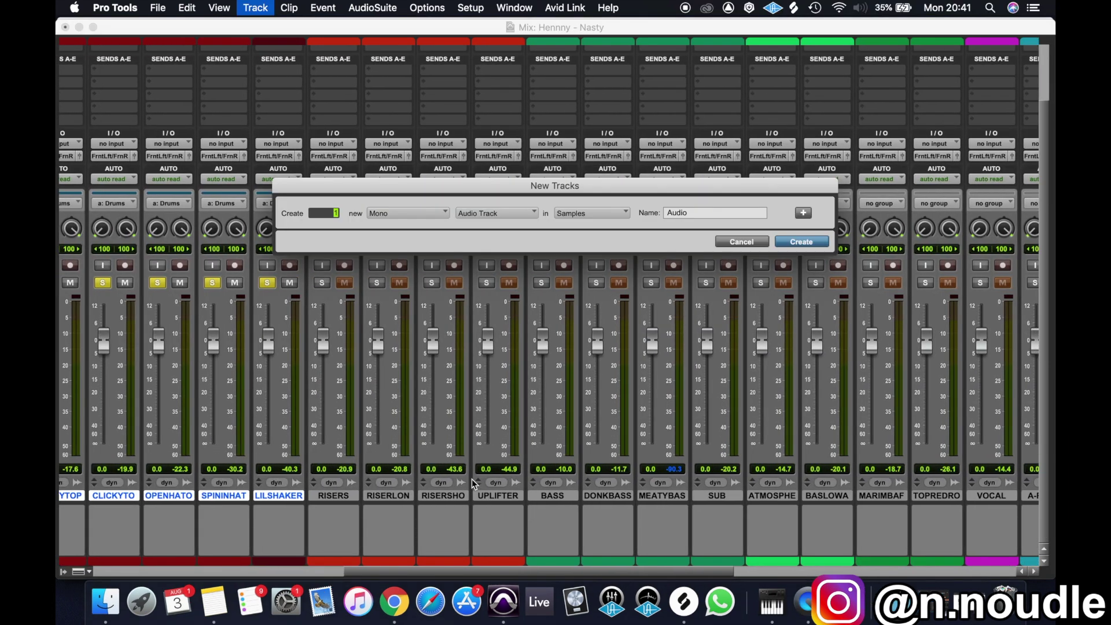
click(803, 242)
scroll(766, 334, right, 10)
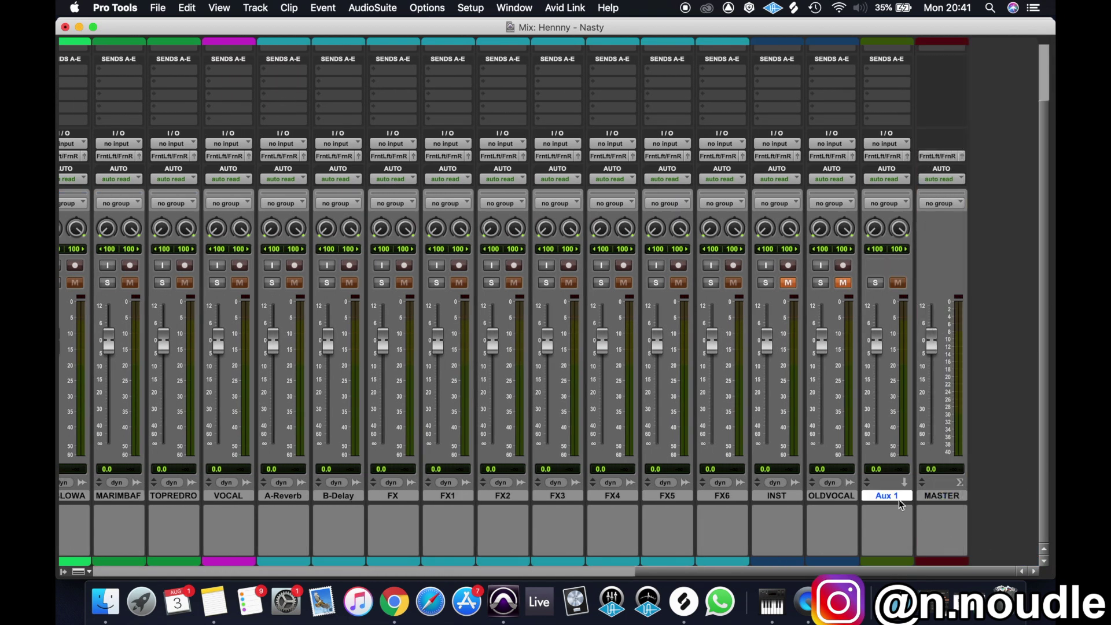
double_click(894, 500)
key(Return)
Route the KICK track's output to Bus 1-2 (Stereo).
scroll(867, 348, left, 6)
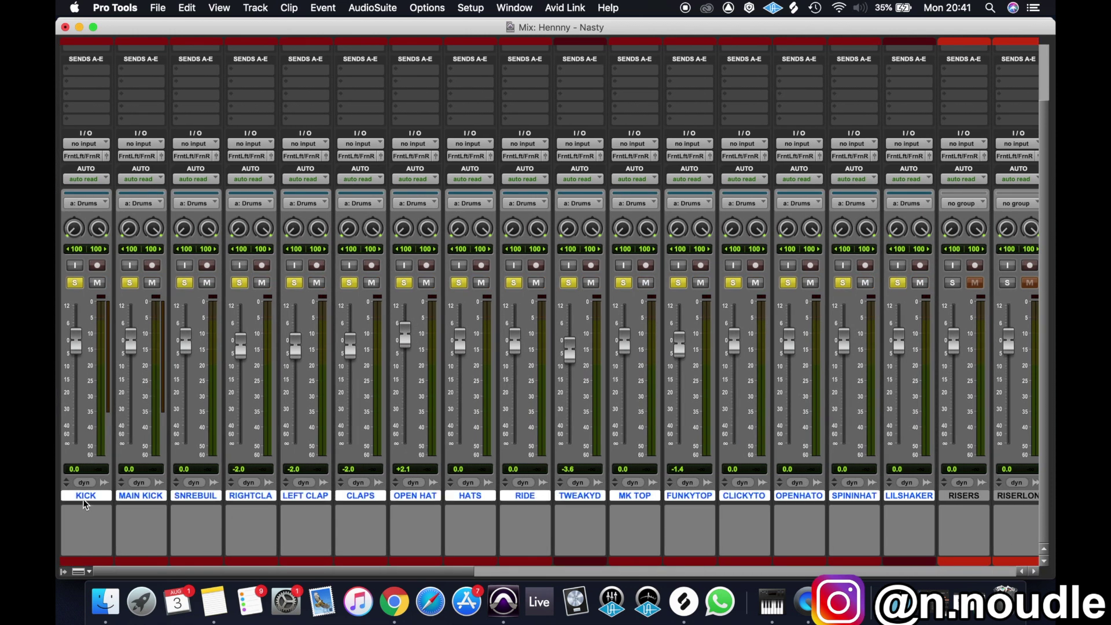
right_click(83, 498)
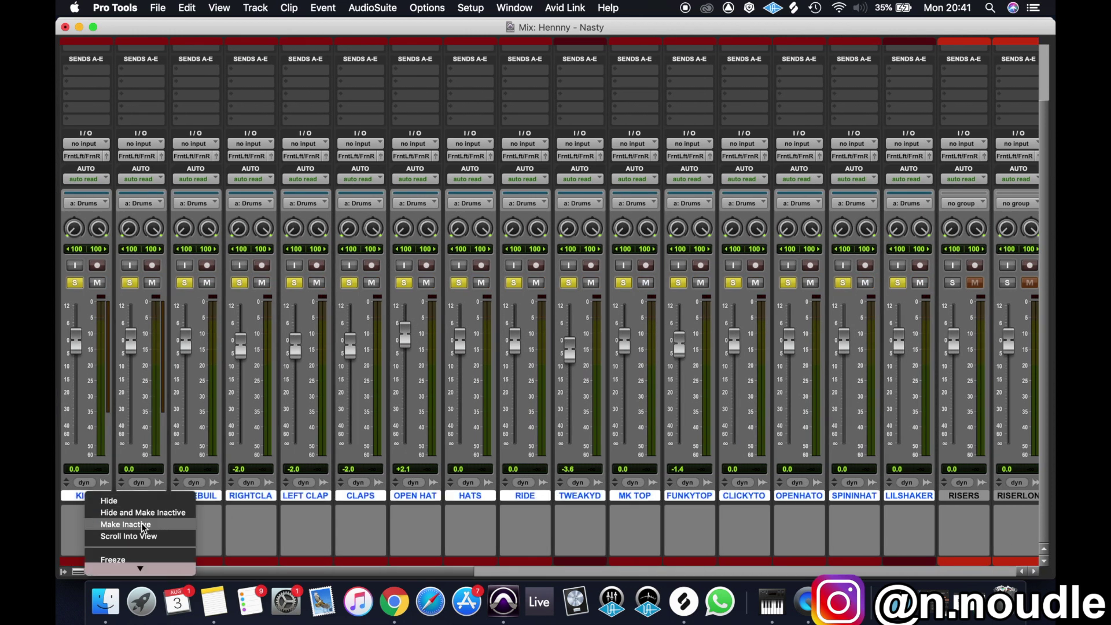
click(232, 500)
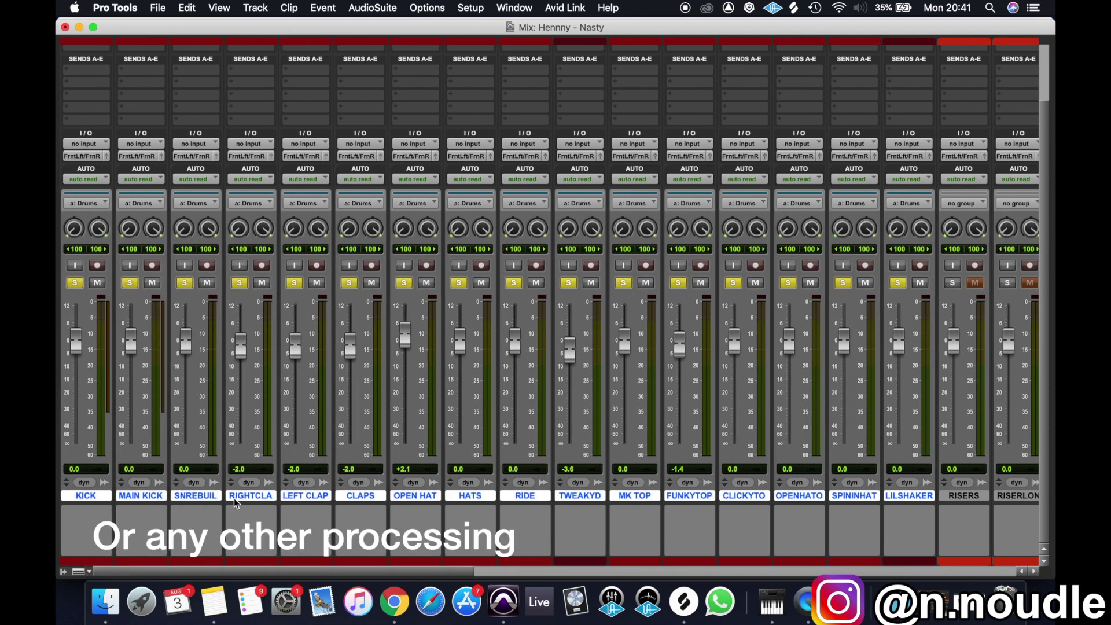
click(98, 144)
mouse_move(116, 168)
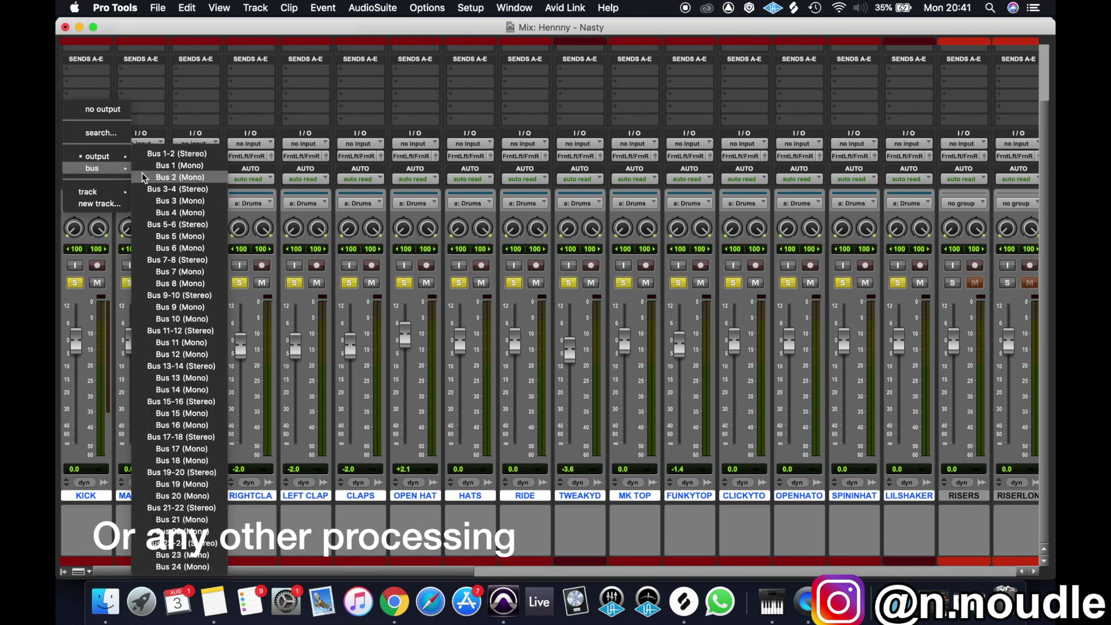
click(171, 154)
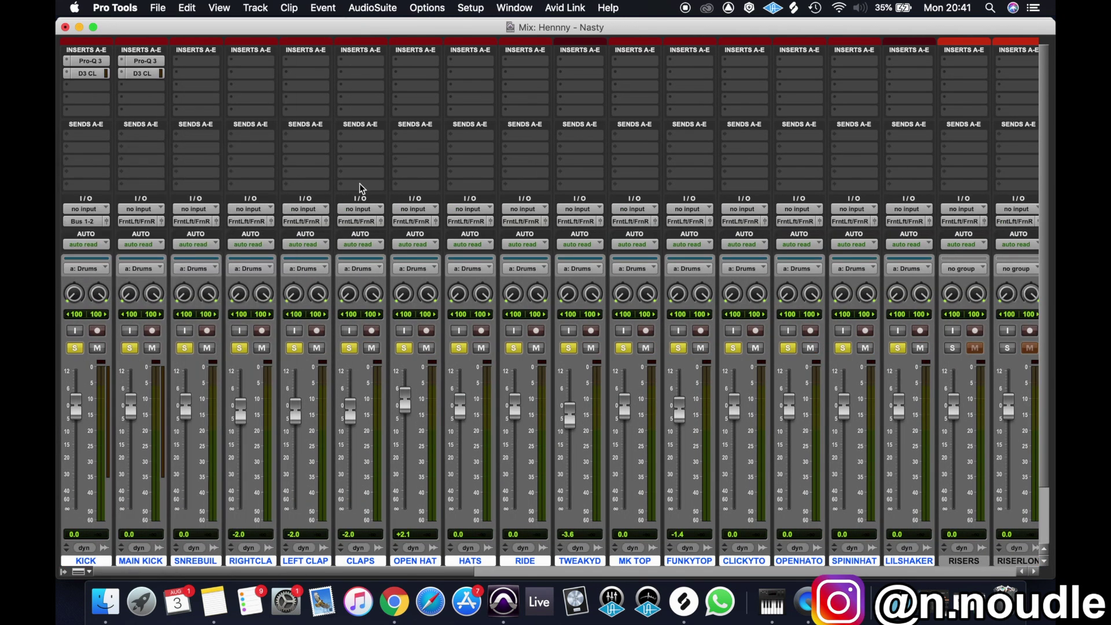
Route the outputs of the other selected drum tracks, from MAIN KICK to LILSHAKER, to Bus 1-2 (Stereo).
scroll(124, 260, down, 2)
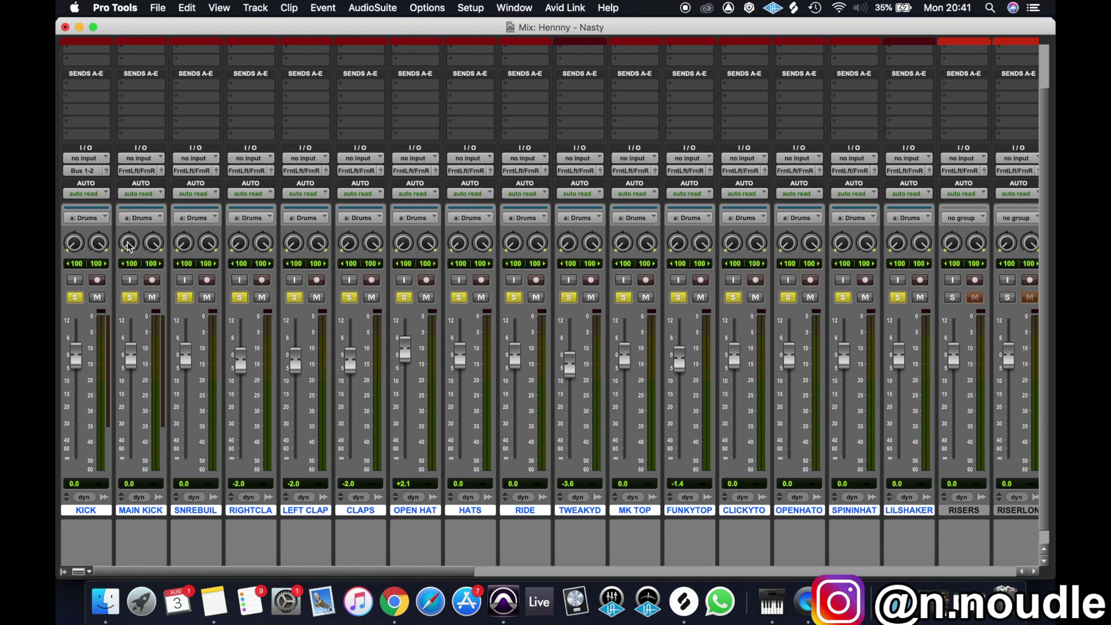
click(137, 171)
mouse_move(168, 183)
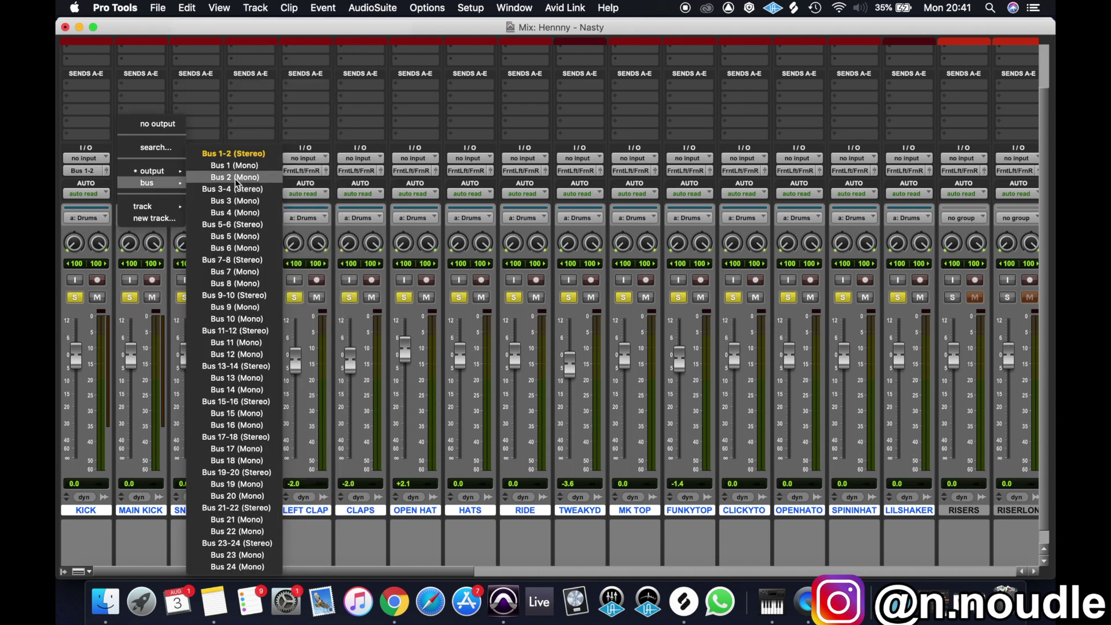
click(234, 154)
Play the song, compare the meters of the drum tracks with the DRUMS aux, and solo DRUMS.
scroll(399, 319, right, 10)
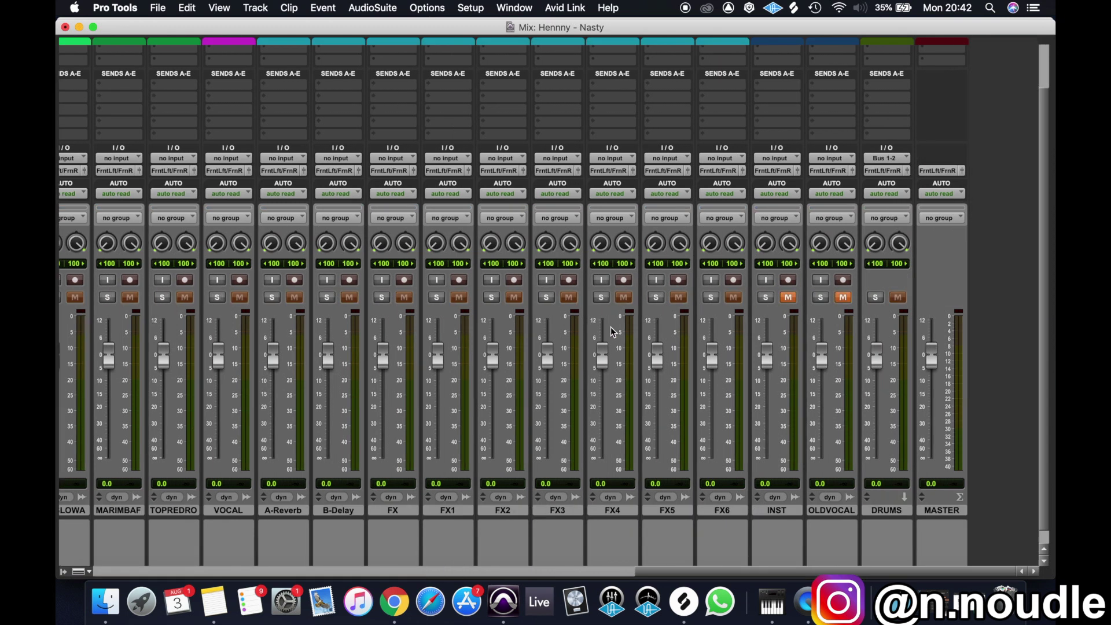
scroll(932, 348, left, 3)
scroll(932, 348, right, 4)
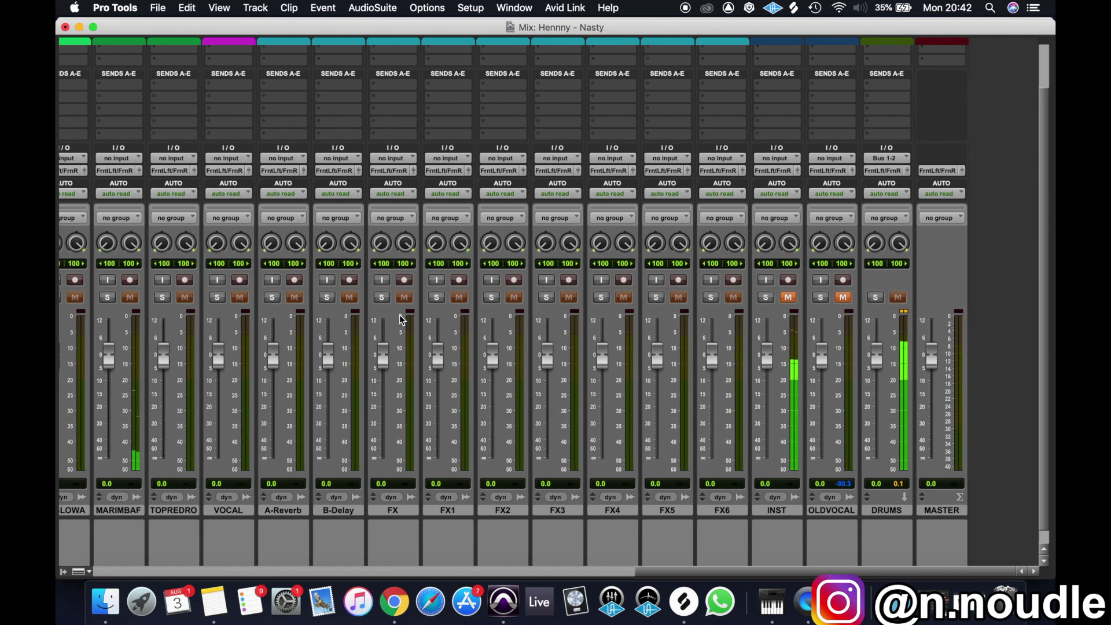
scroll(848, 382, left, 6)
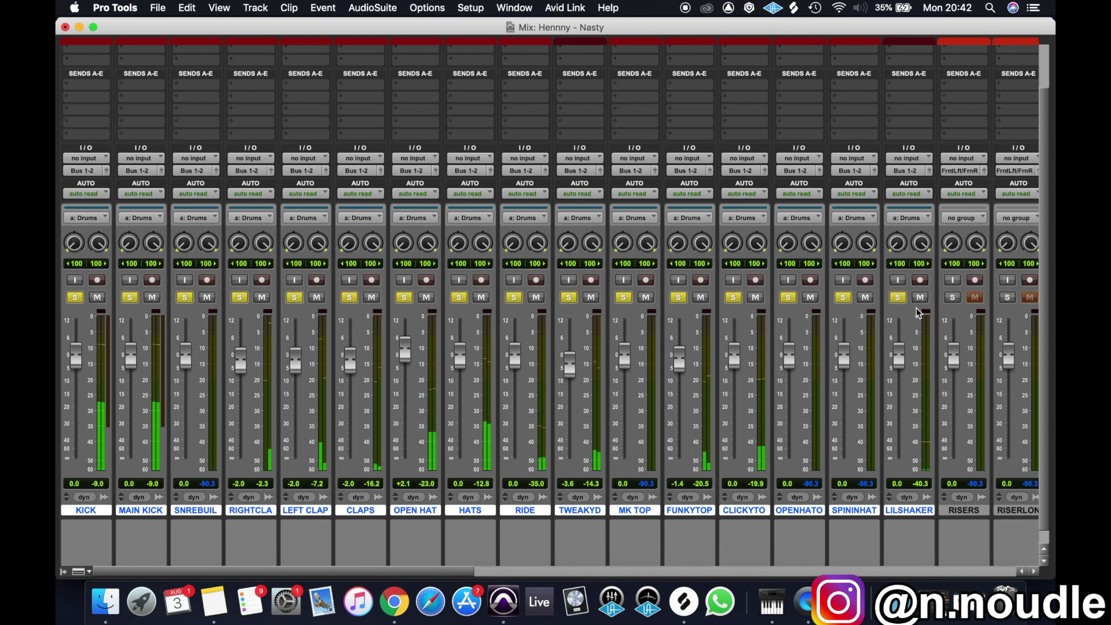
scroll(778, 268, right, 6)
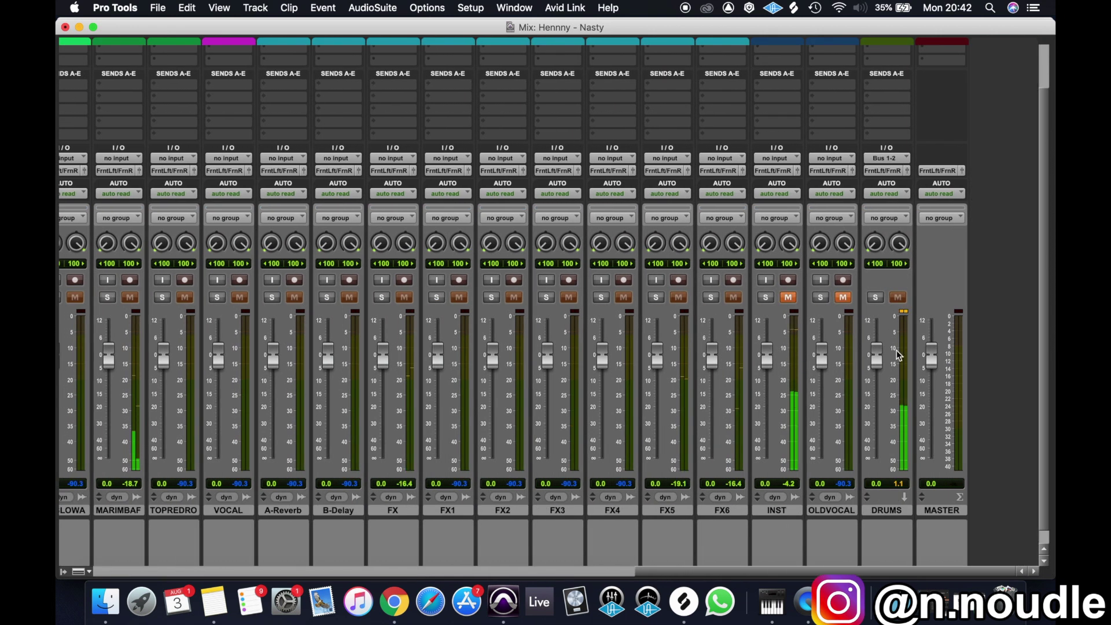
scroll(897, 355, left, 6)
scroll(680, 320, right, 5)
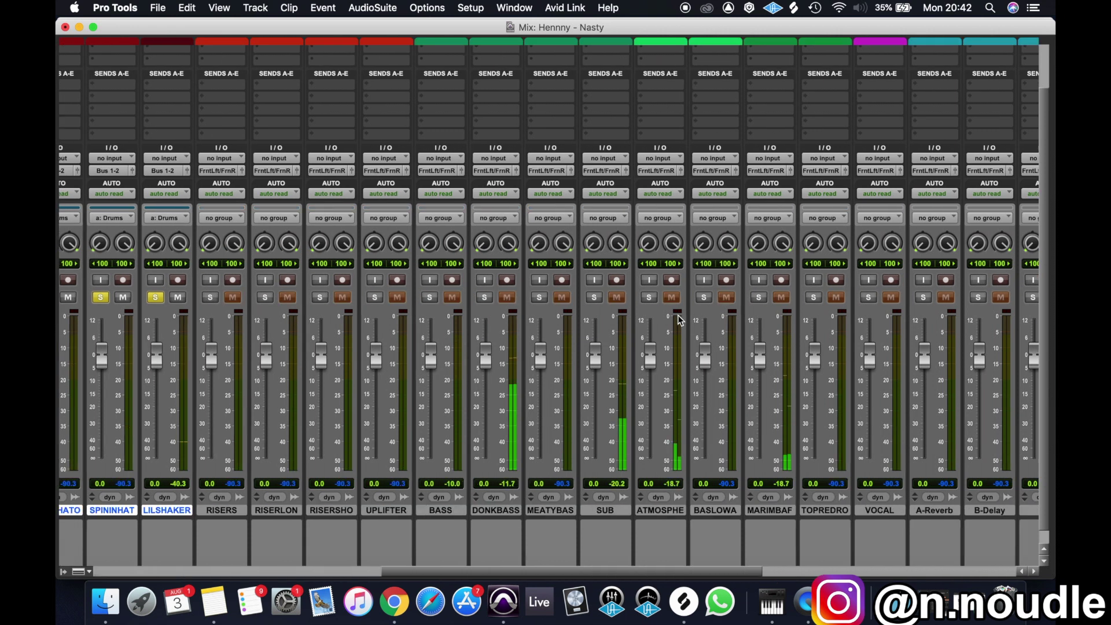
scroll(679, 320, right, 5)
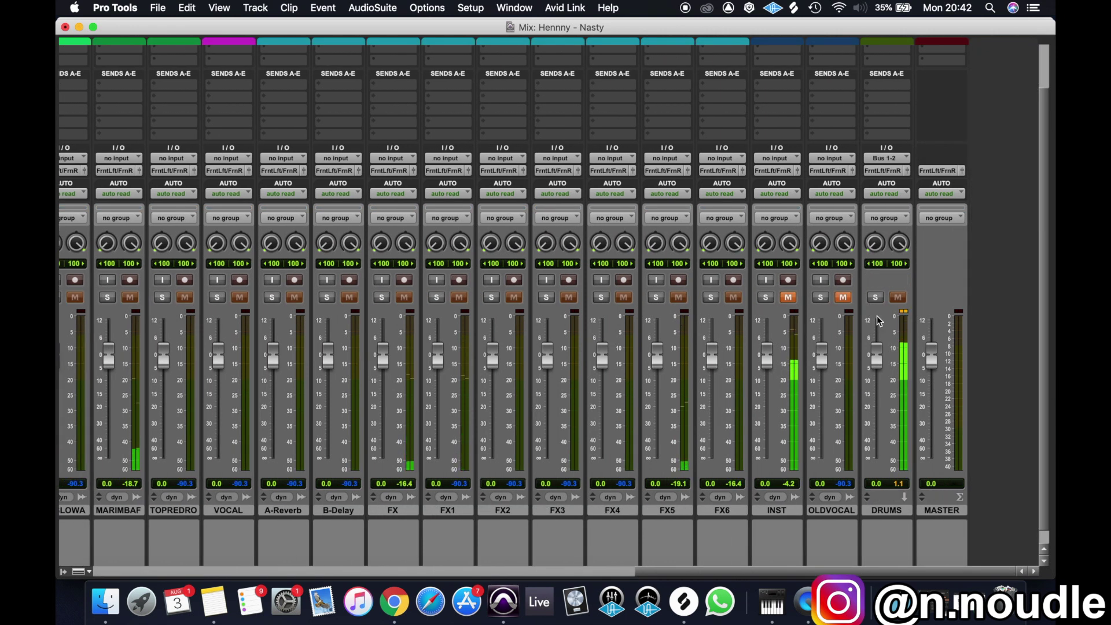
click(876, 297)
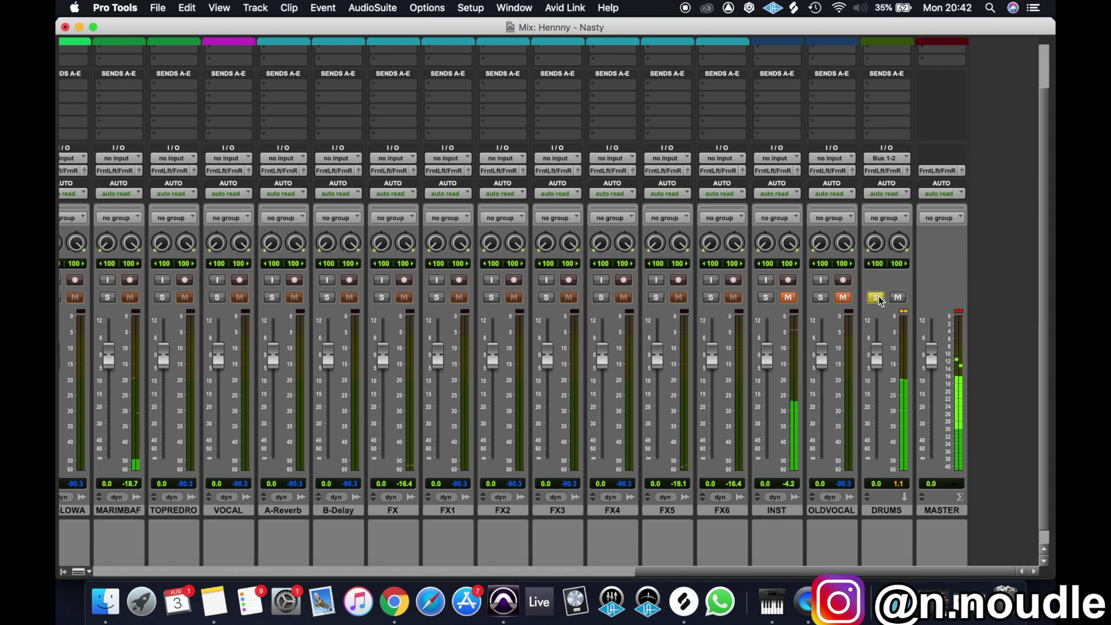
Unsolo the DRUMS aux track and put it in solo-safe mode.
click(876, 297)
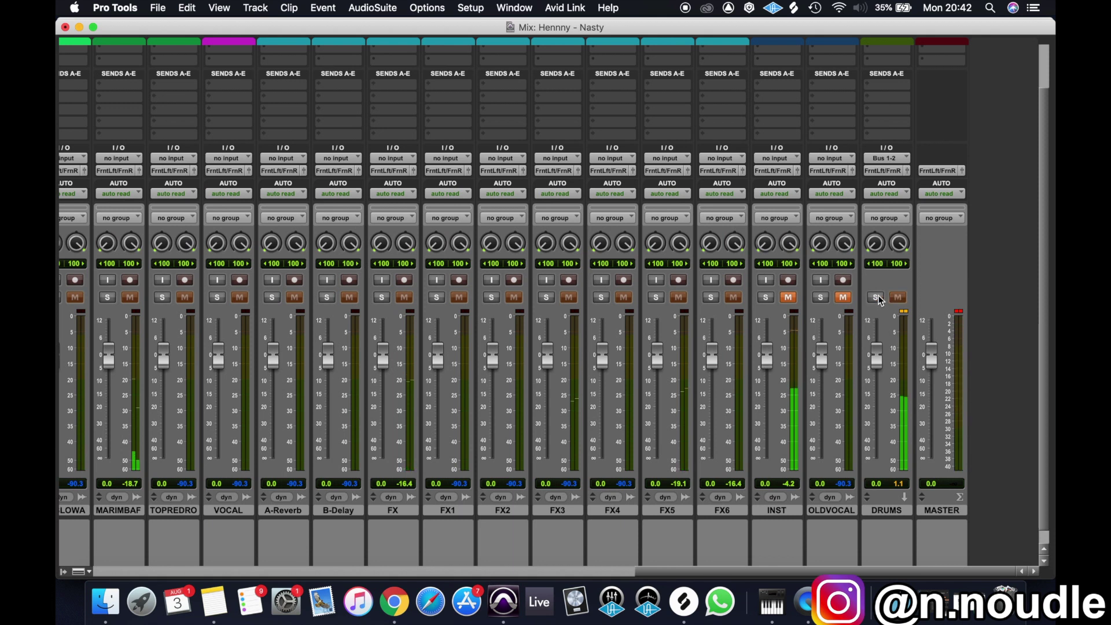
super+click(877, 297)
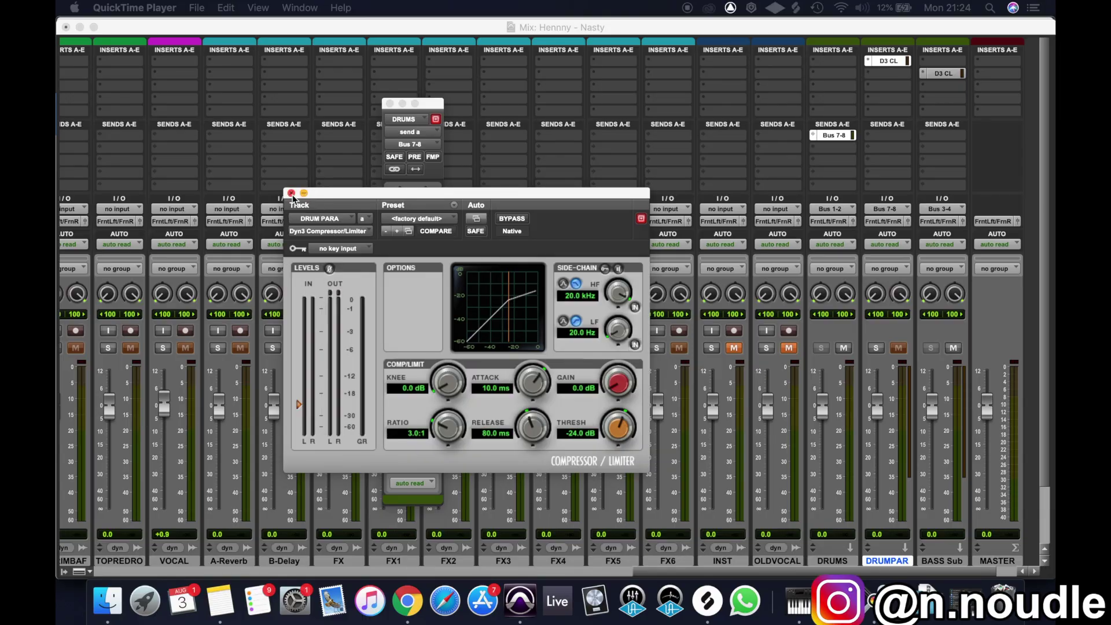
Close the DRUM PARA compressor and DRUMS send windows, and examine the KICK track's compressor and expander/gate settings.
click(291, 193)
click(389, 105)
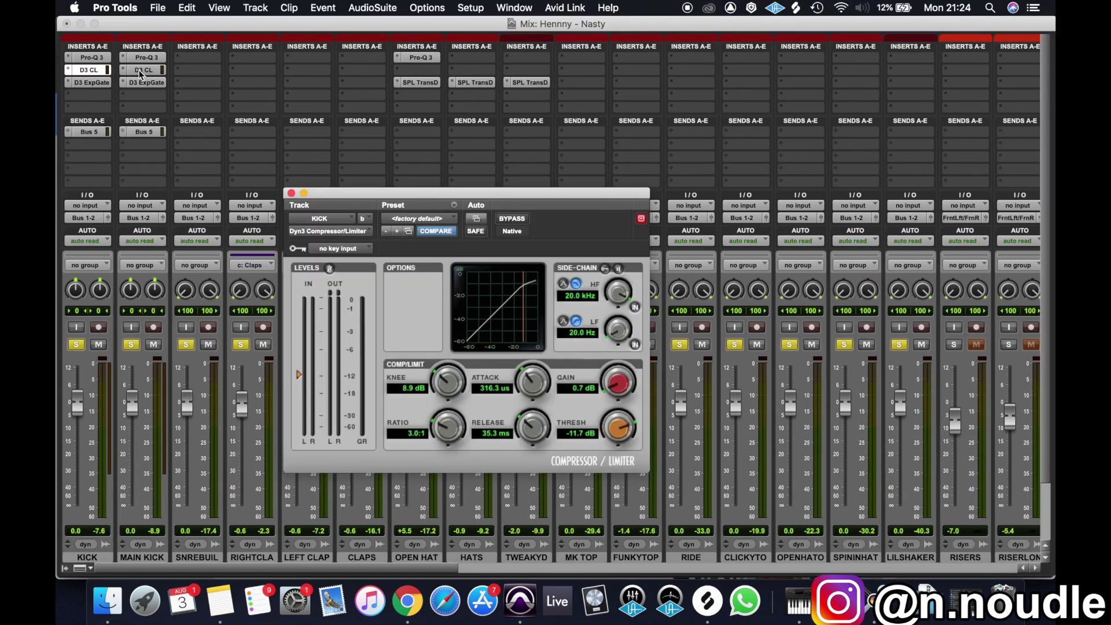
scroll(122, 372, down, 3)
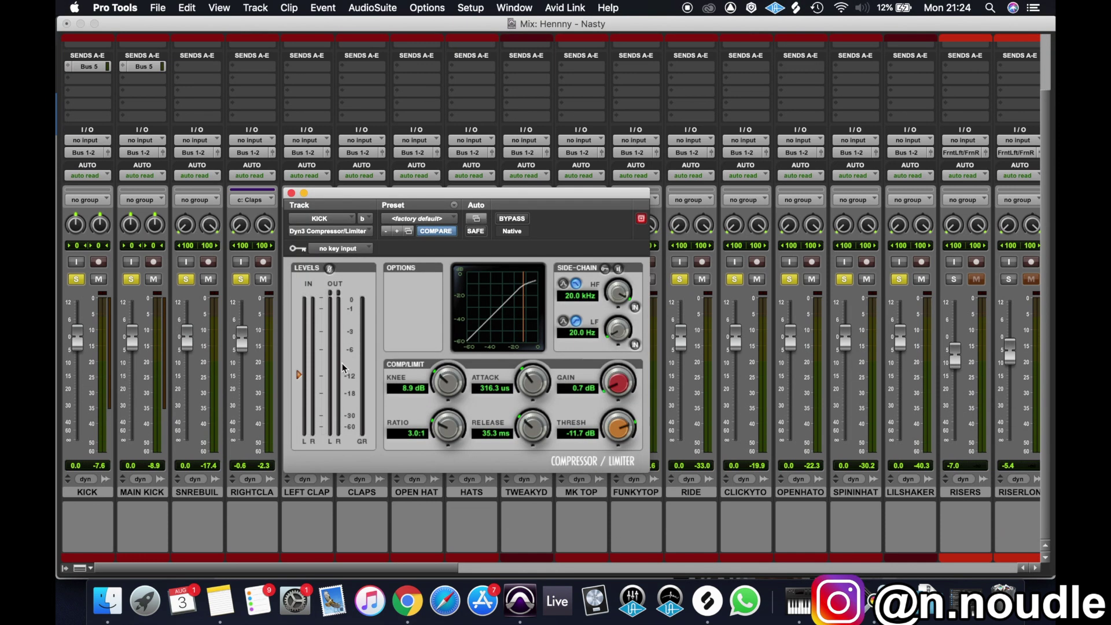
scroll(114, 184, up, 3)
click(87, 82)
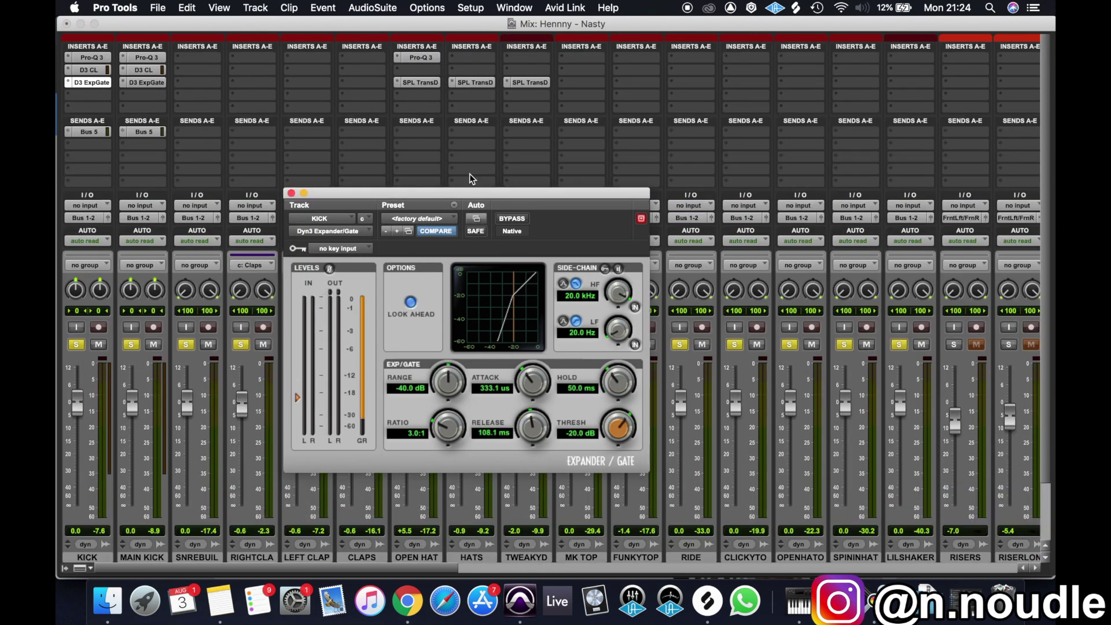
click(405, 344)
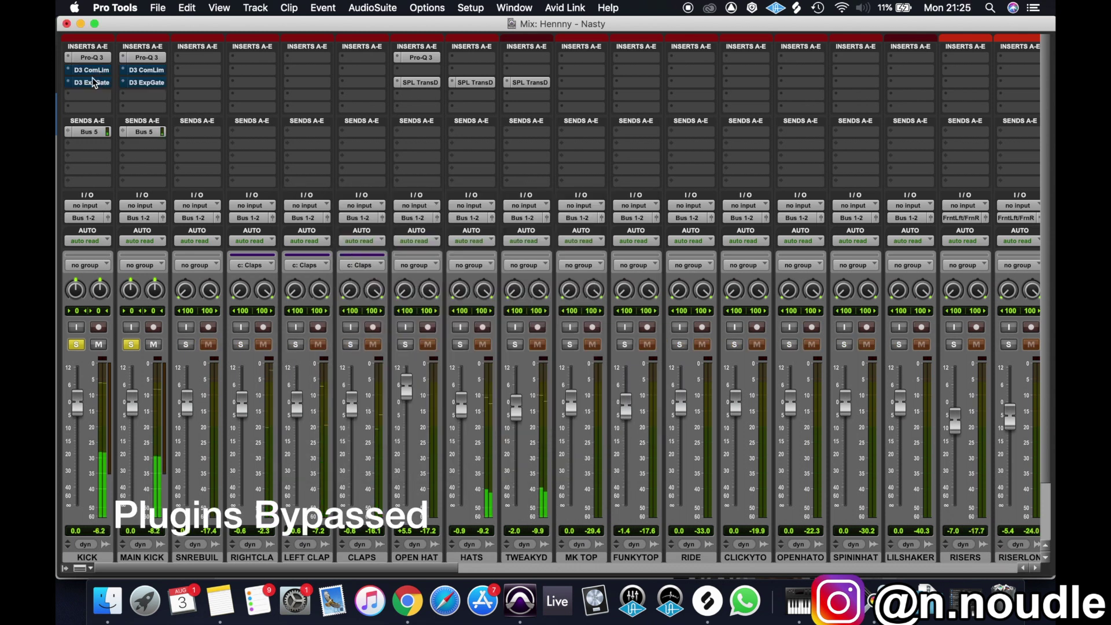
Reactivate the bypassed compressor and expander/gate inserts on KICK and MAIN KICK during playback.
super+click(91, 71)
super+click(92, 82)
super+click(146, 82)
super+click(148, 70)
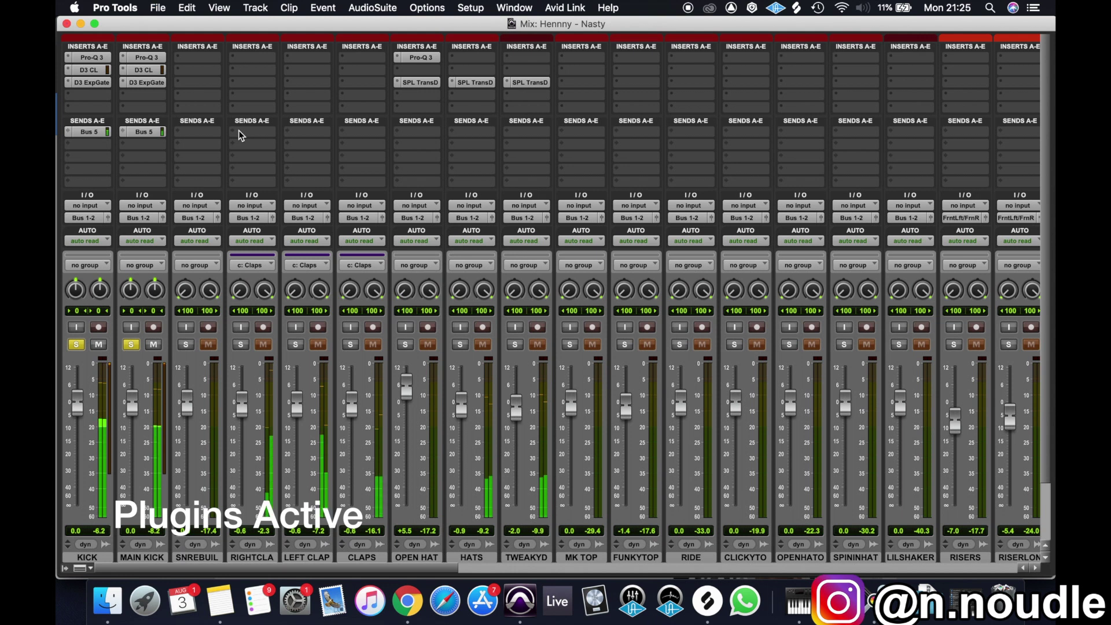
Open the SPL Transient Designer on OPEN HAT and move its window clear of the hat channels.
scroll(239, 130, right, 4)
click(302, 83)
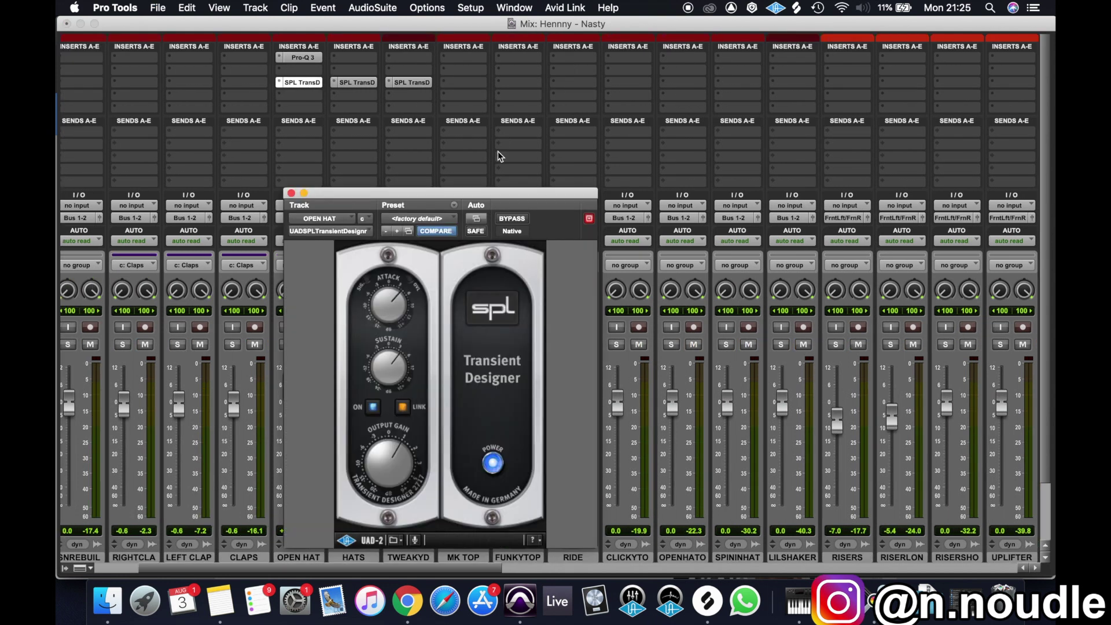
drag(506, 203, 688, 98)
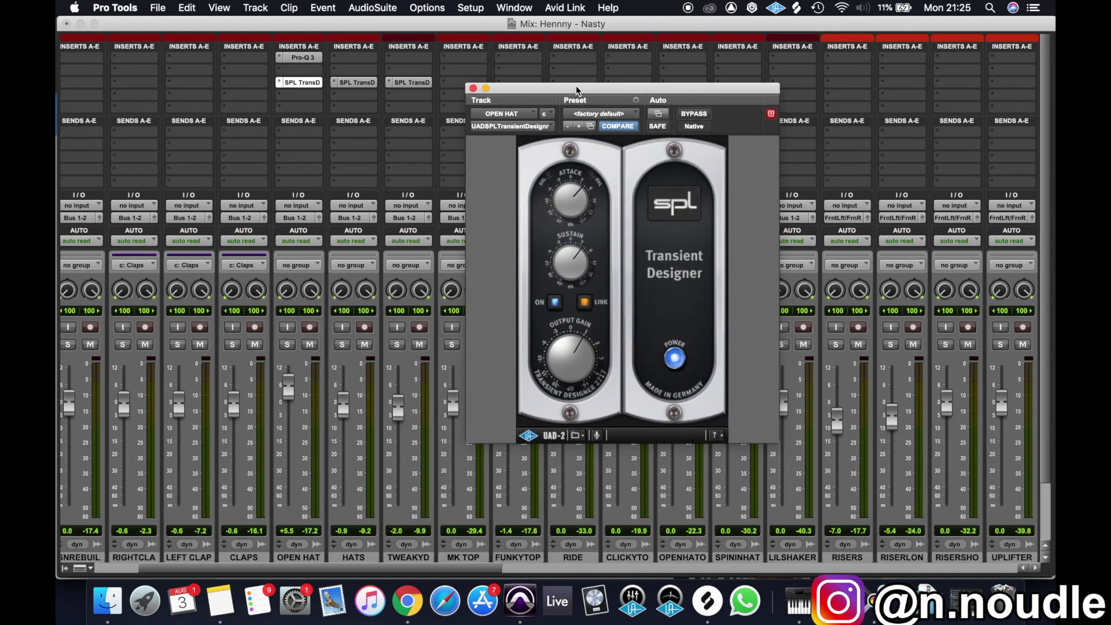
drag(575, 86, 624, 62)
scroll(890, 397, down, 3)
scroll(277, 379, right, 1)
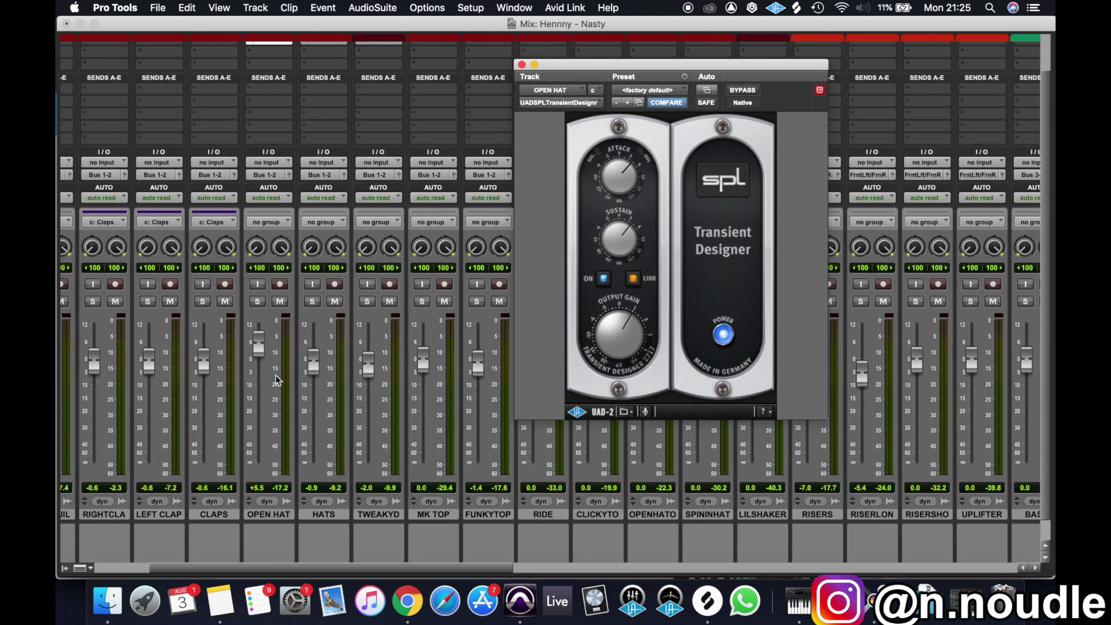
scroll(276, 379, up, 3)
Solo OPEN HAT, HATS and TWEAKYD, play them to hear the transient shaping, and clear the solos.
drag(258, 344, 412, 343)
key(space)
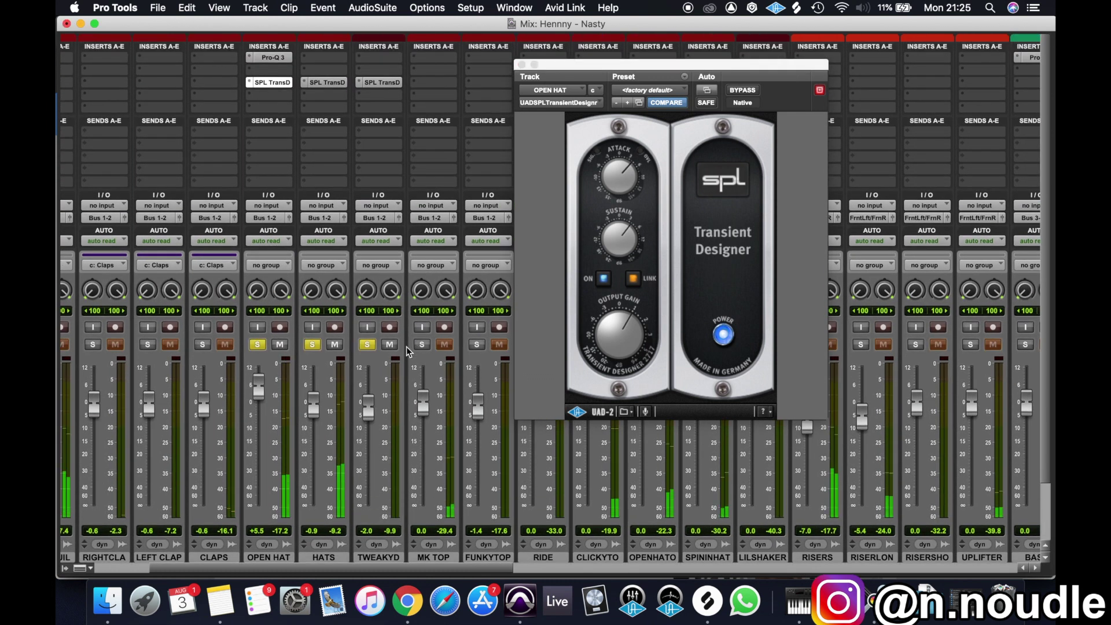
scroll(276, 85, down, 1)
scroll(276, 85, up, 1)
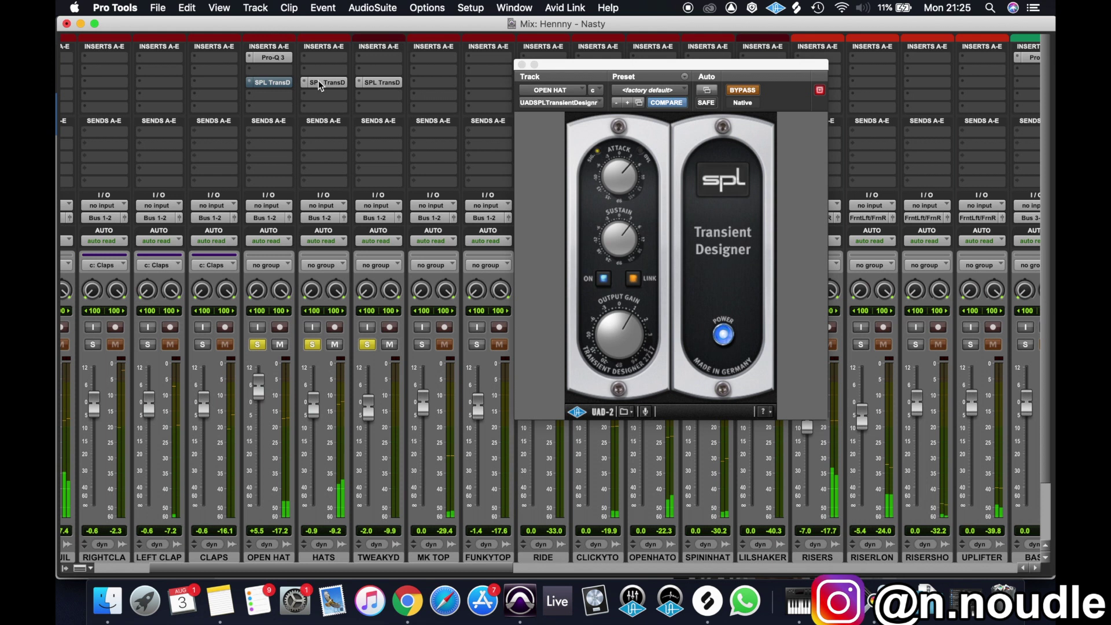
click(257, 344)
click(313, 344)
click(366, 344)
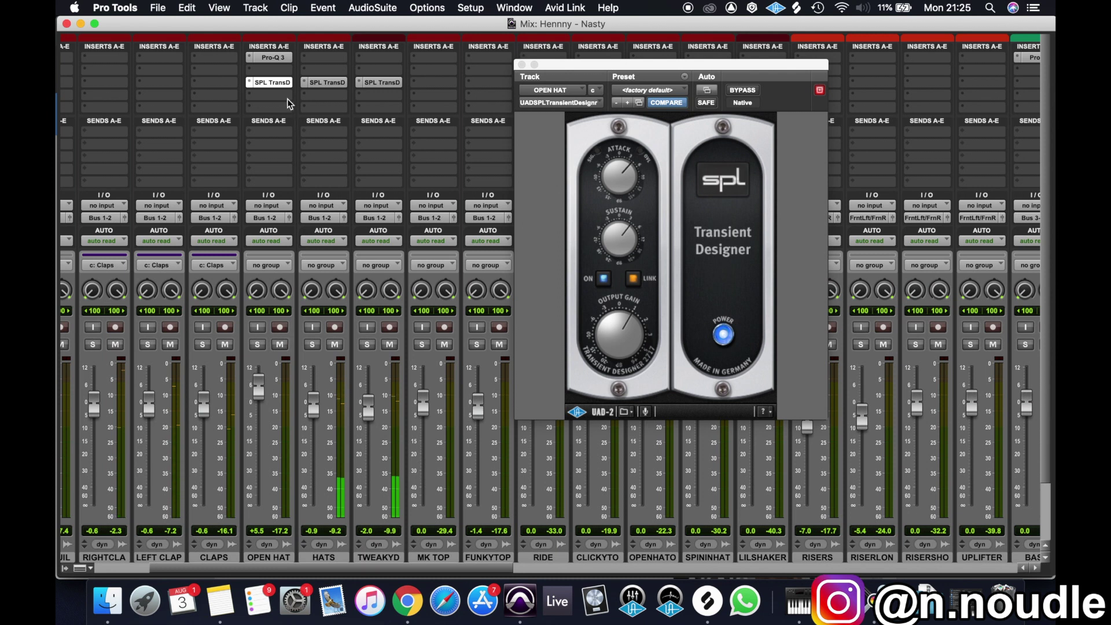
Compare the hats with their Transient Designer inserts bypassed and active, and close the plug-in window.
alt+super+click(329, 83)
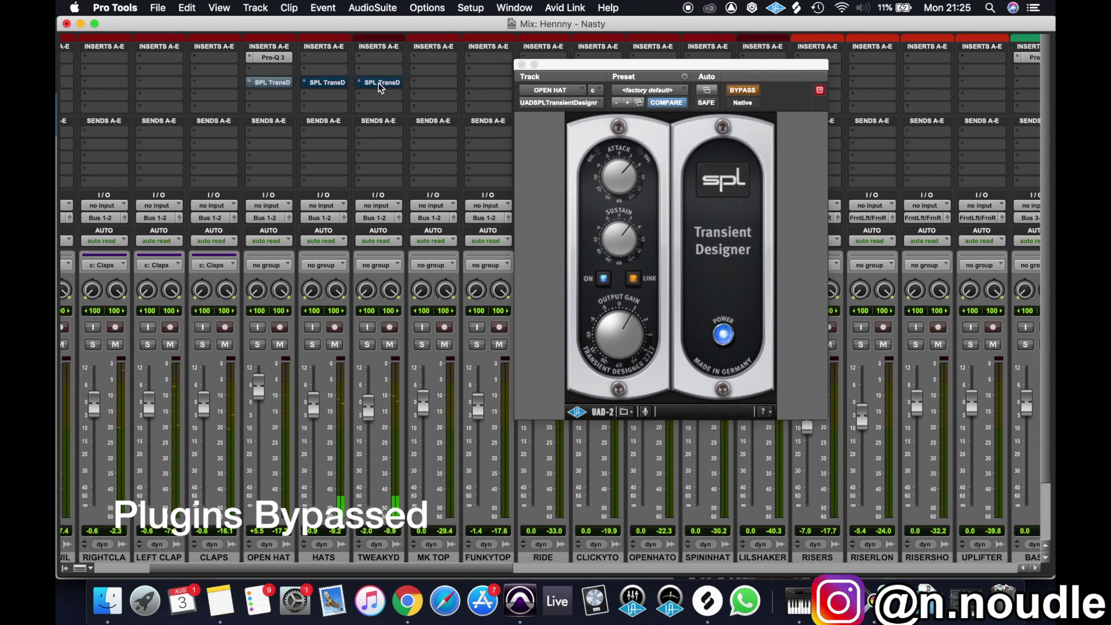
alt+super+click(327, 83)
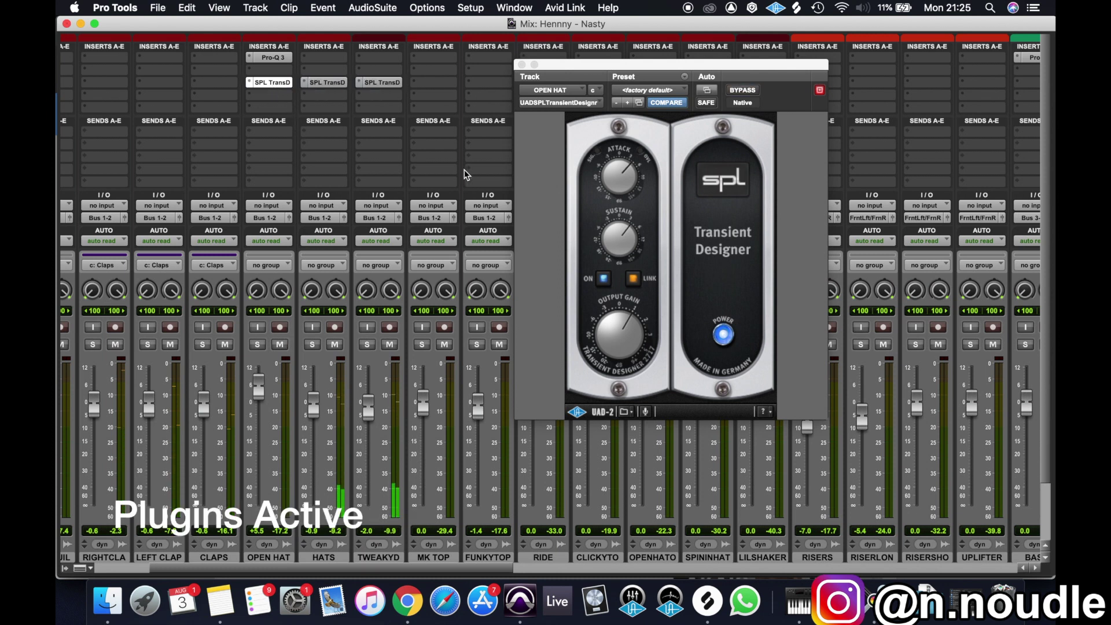
click(522, 65)
Examine the inserts and bus routing across the mixer, from the drum tracks to the DRUMS, DRUMPAR and BASS Sub auxes.
scroll(172, 335, down, 3)
scroll(172, 334, left, 5)
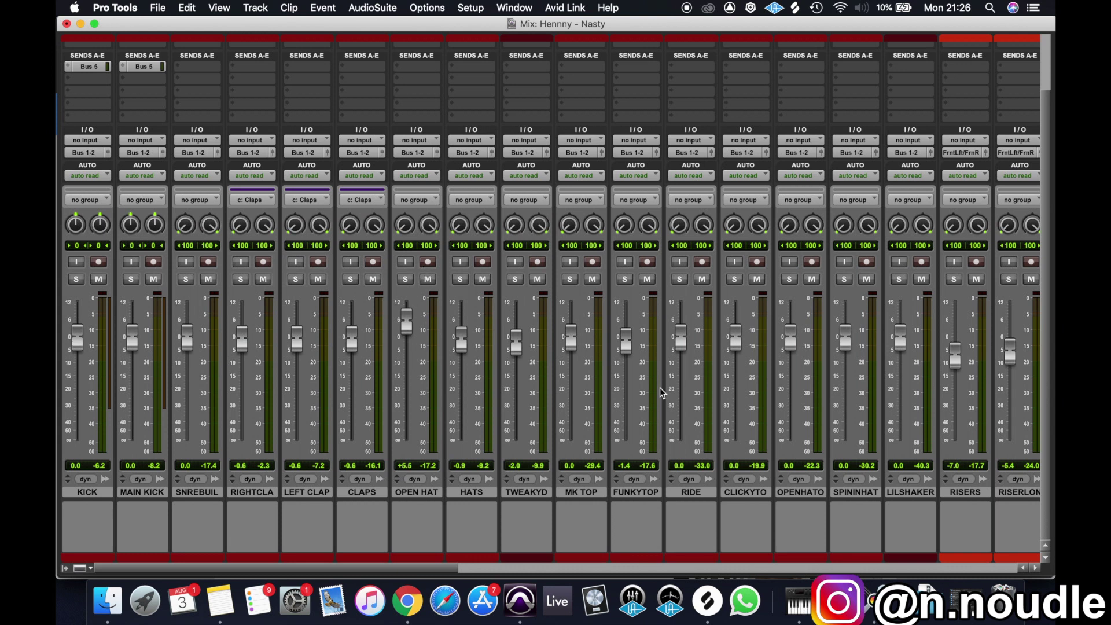
scroll(663, 392, right, 10)
scroll(408, 504, up, 3)
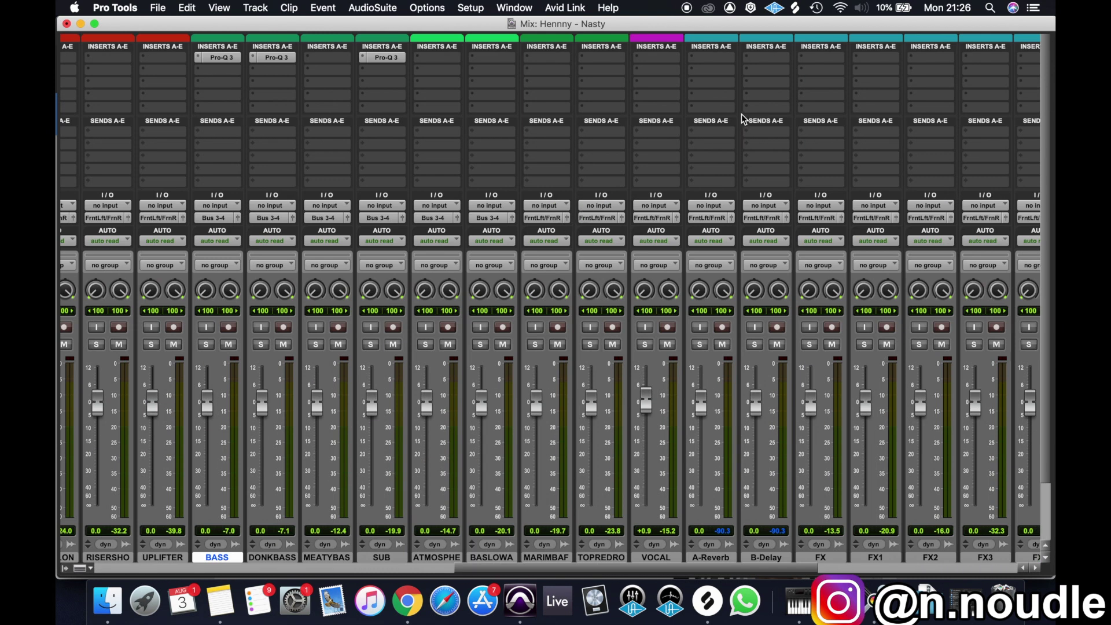
scroll(741, 113, right, 5)
scroll(678, 126, left, 15)
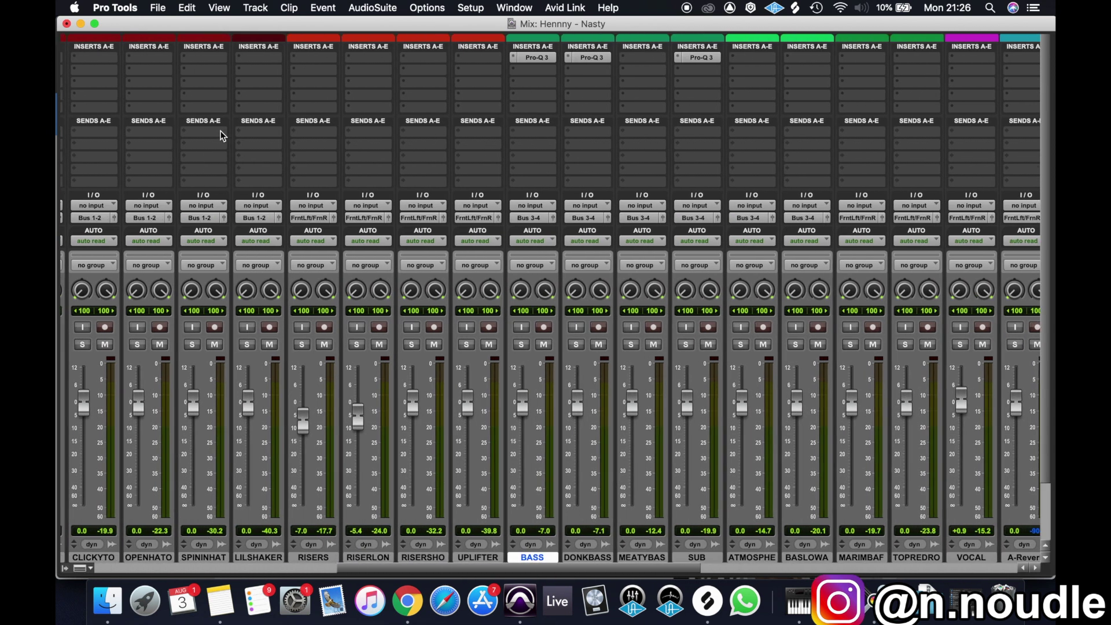
scroll(558, 174, down, 3)
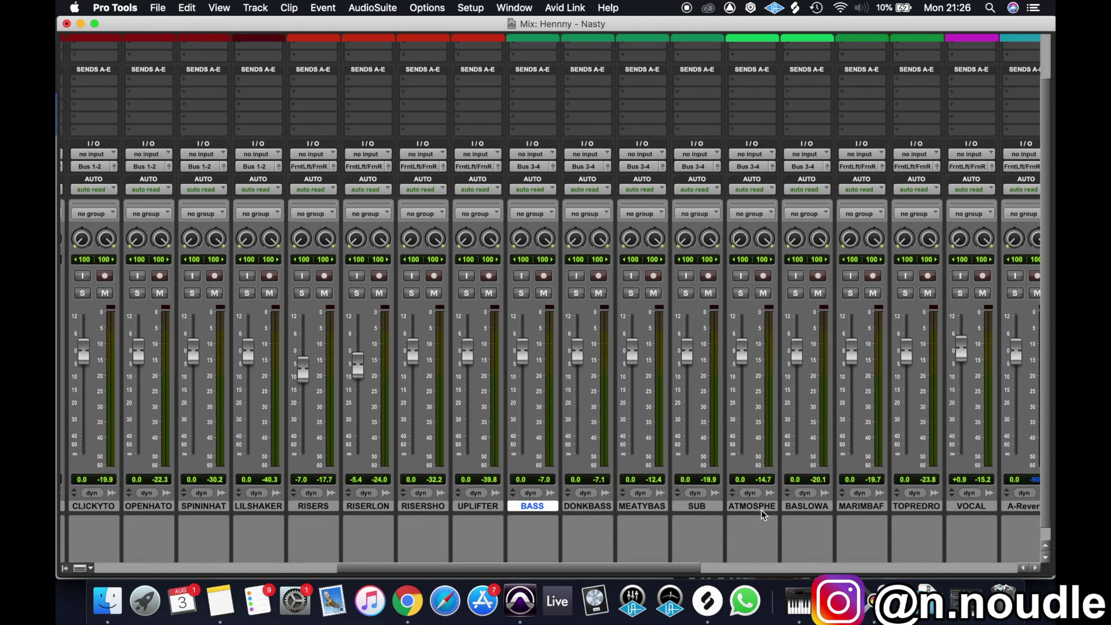
scroll(765, 506, up, 3)
scroll(959, 394, right, 20)
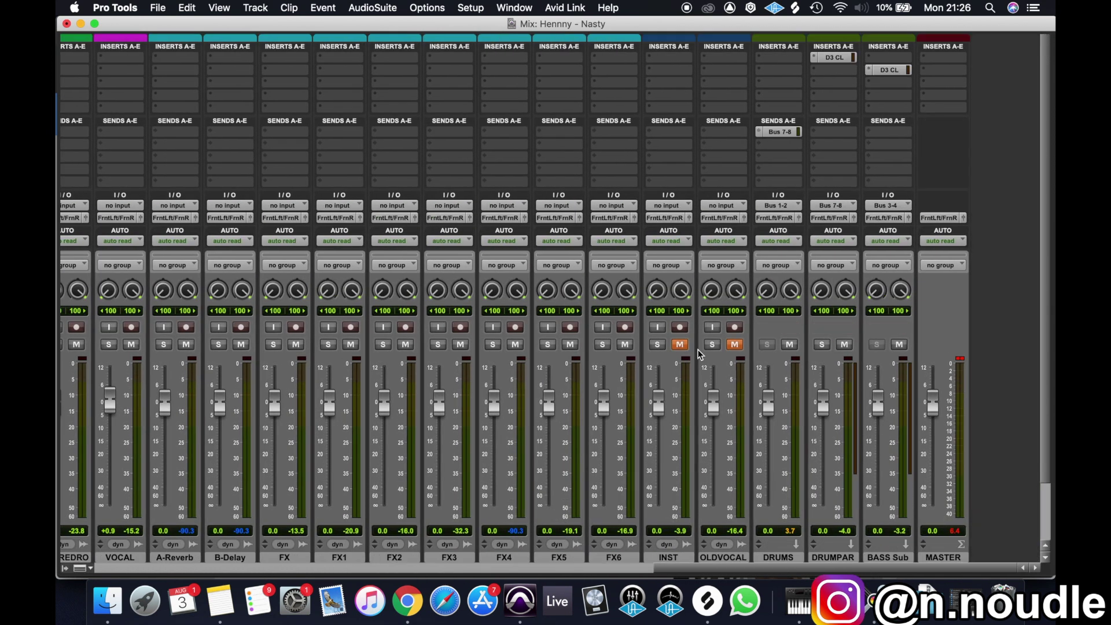
scroll(877, 286, down, 3)
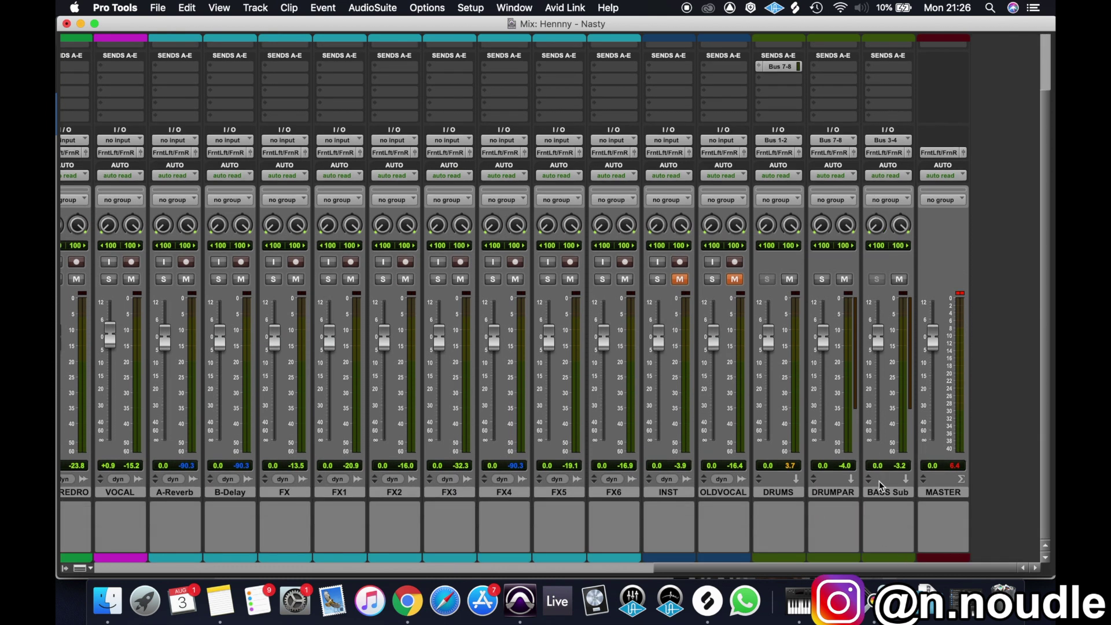
scroll(879, 481, up, 3)
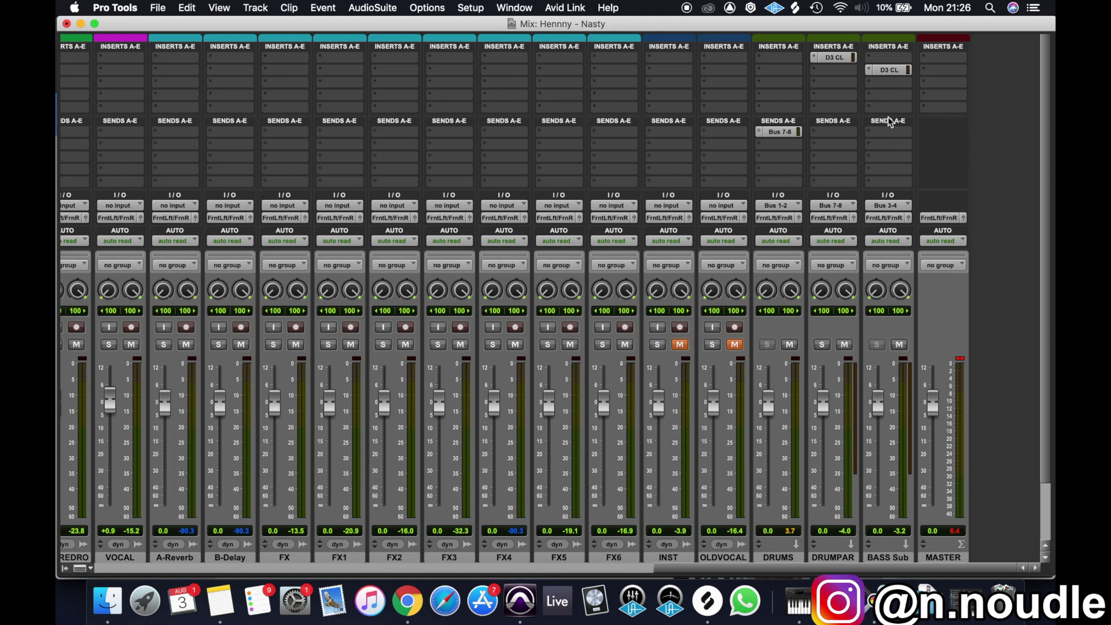
Set the key input of the BASS Sub compressor to Bus 5 and close the plug-in window.
click(890, 70)
click(571, 124)
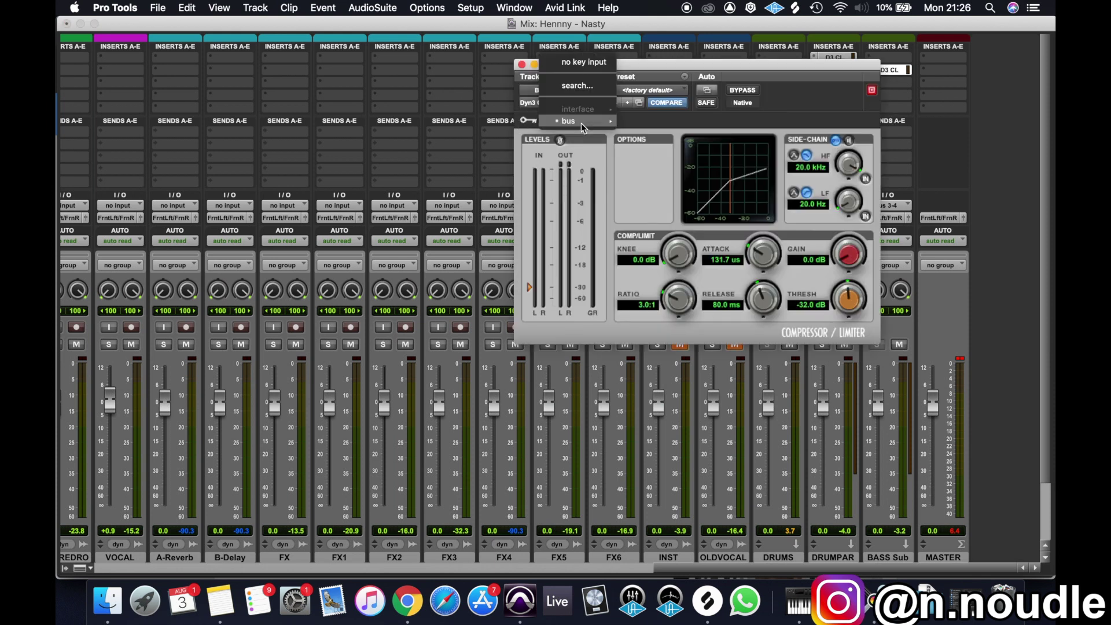
mouse_move(580, 123)
click(667, 171)
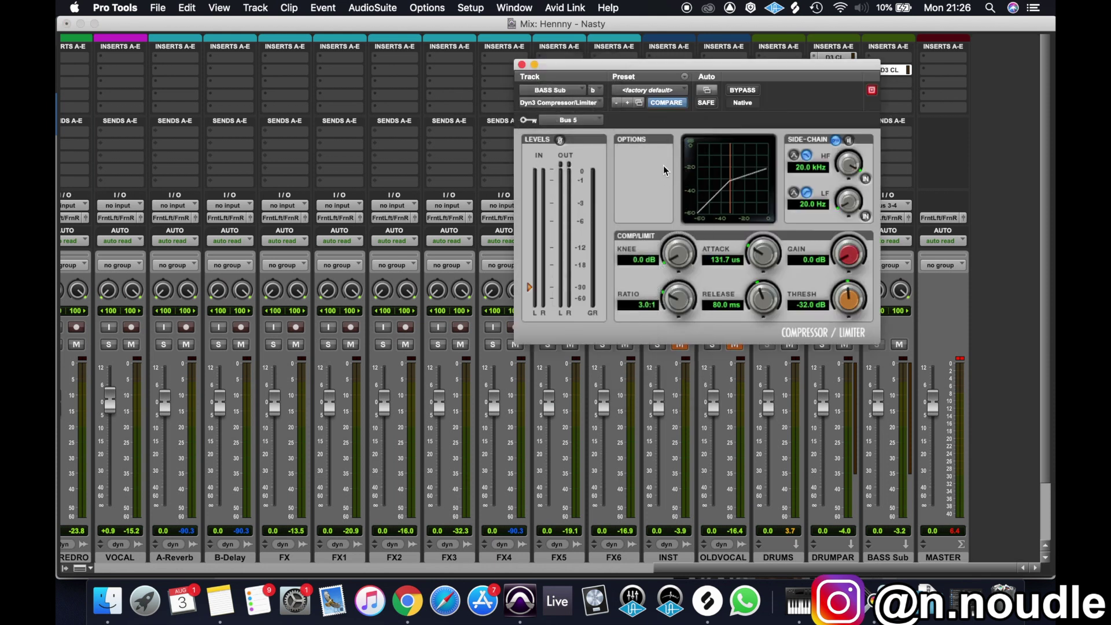
click(521, 65)
Open the MAIN KICK send to Bus 5, play the soloed kick and bass tracks, and save the session.
scroll(518, 64, left, 10)
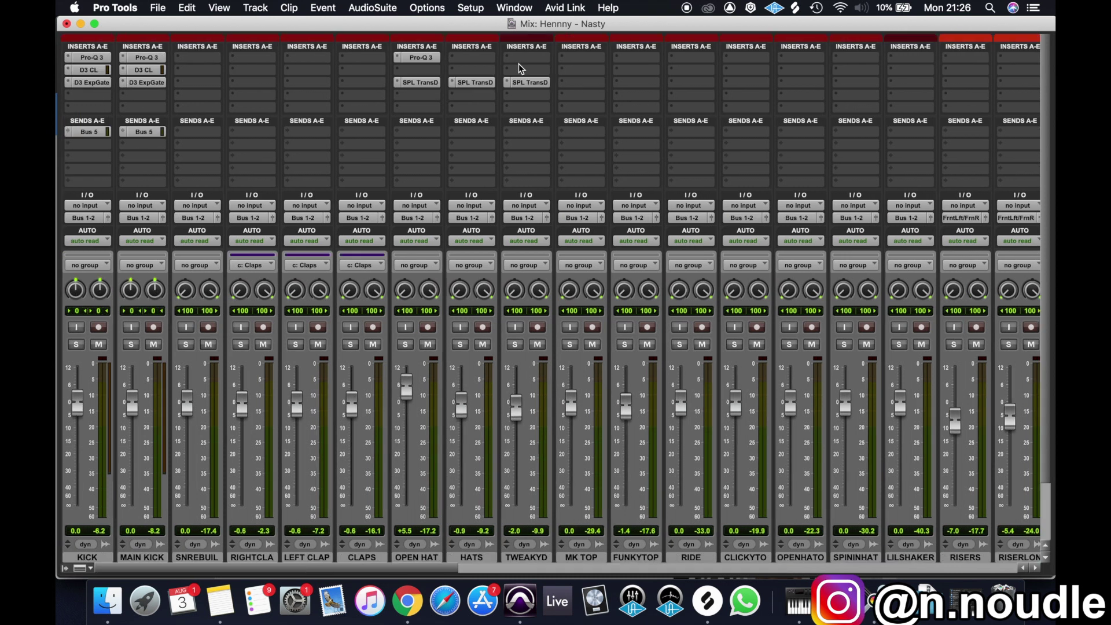
click(150, 132)
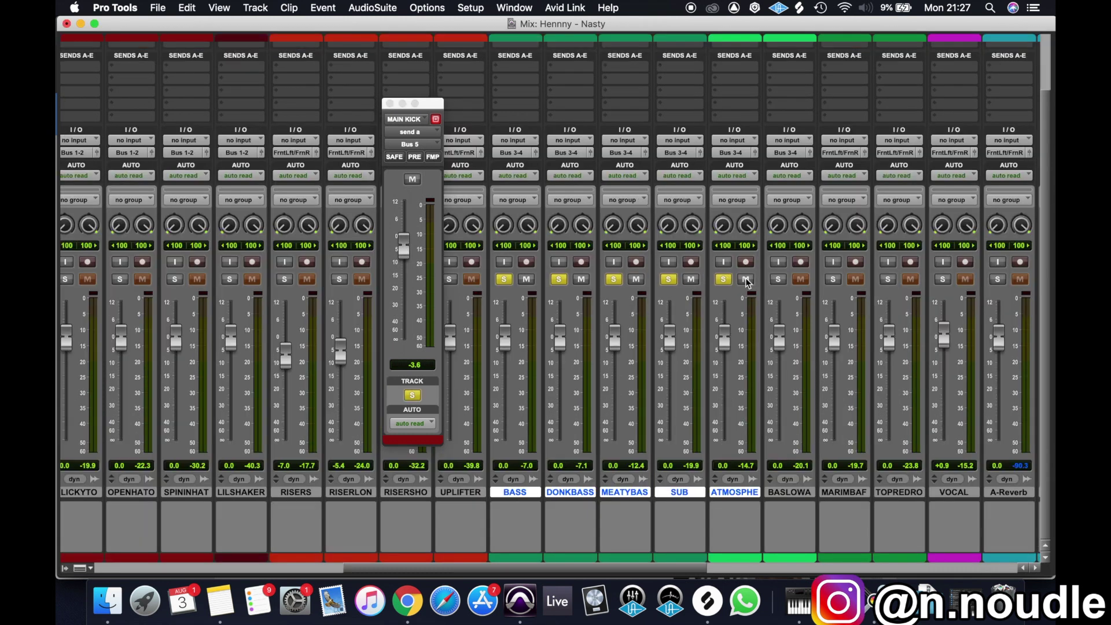
key(space)
key(super+s)
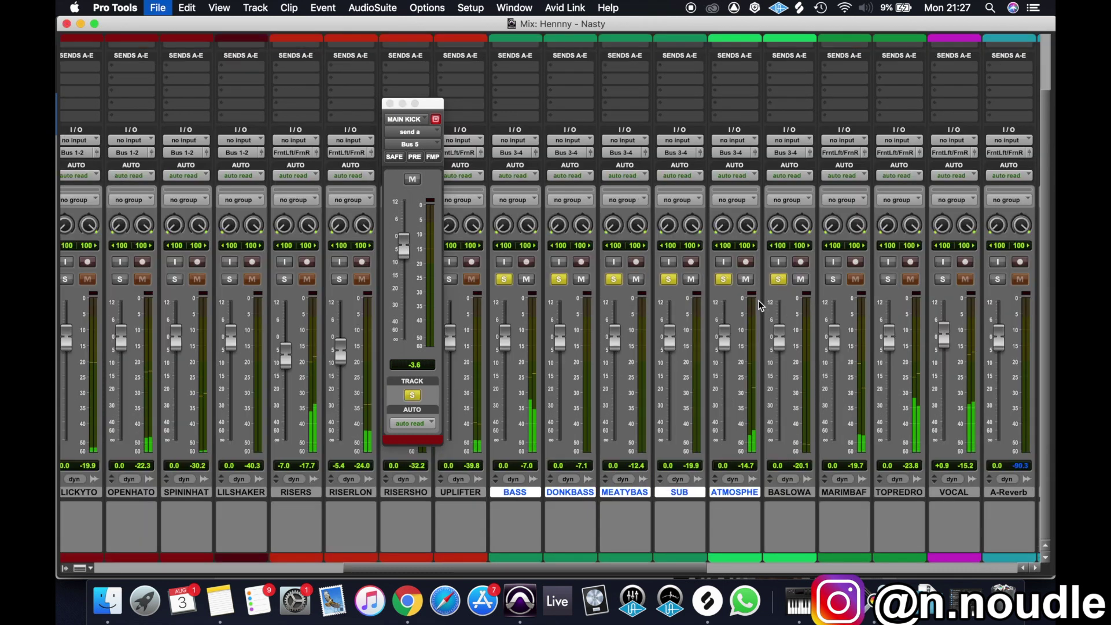
Check the playback position over the bass clips in the Edit window, move the send window aside, and return to the mixer.
key(super+equal)
scroll(489, 359, down, 5)
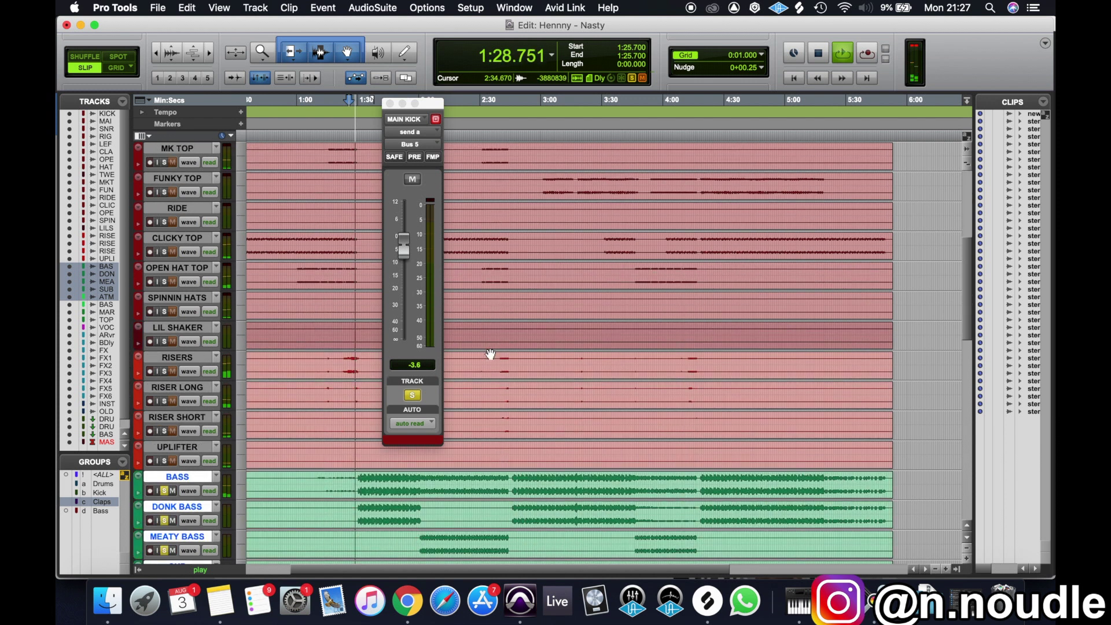
scroll(486, 364, left, 2)
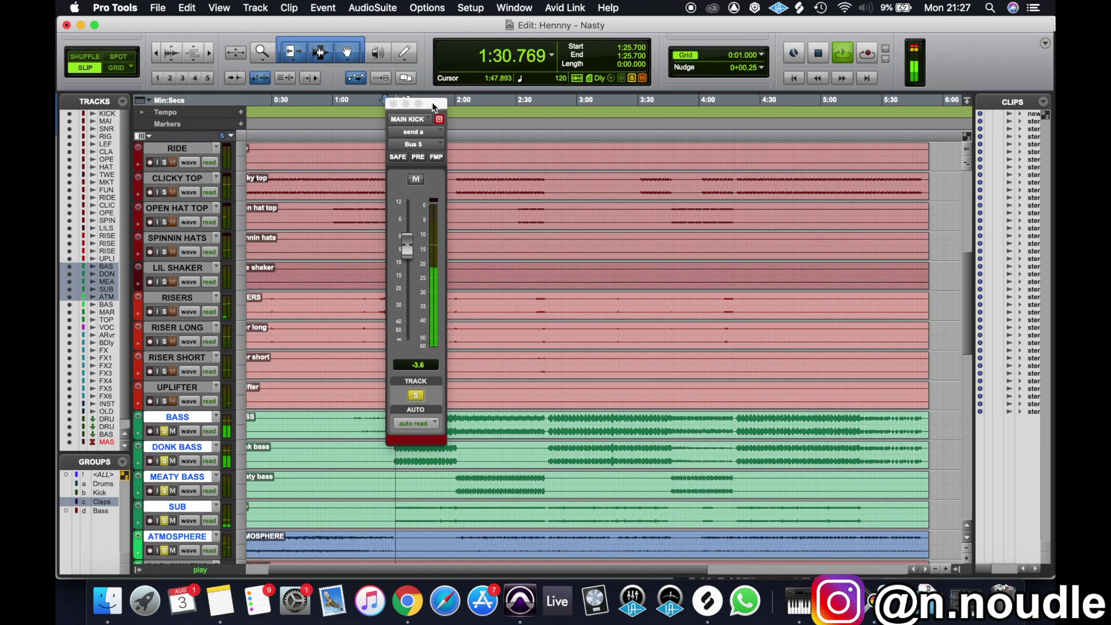
drag(427, 108, 610, 109)
key(super+equal)
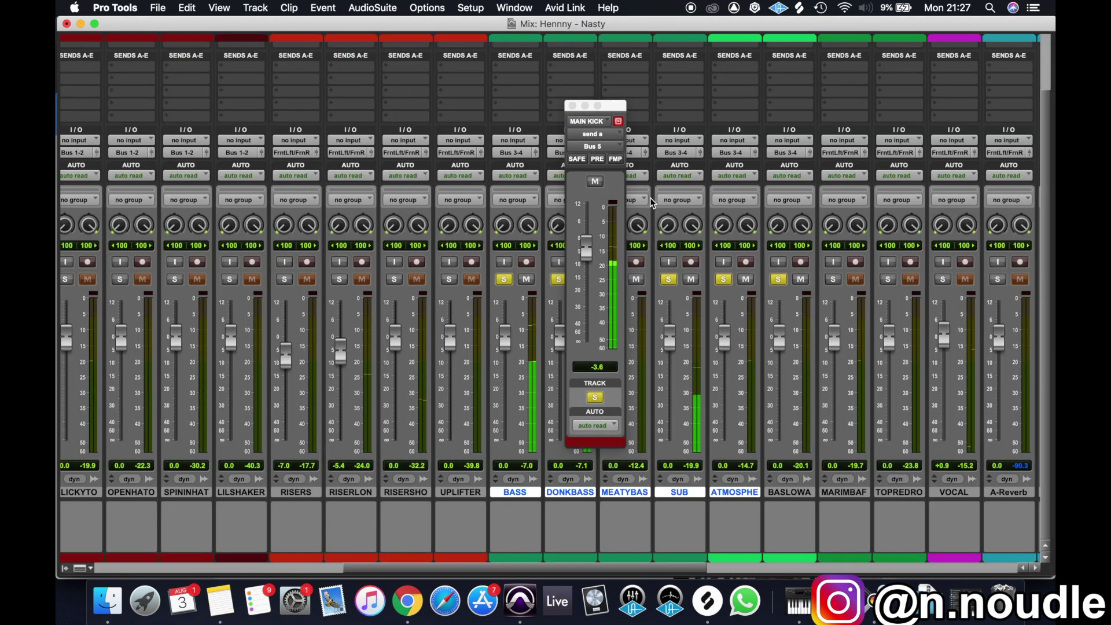
Pull down the Bus 5 send levels of MAIN KICK and KICK during playback to compare the sidechain effect, and reset them to 0.0.
scroll(384, 177, left, 10)
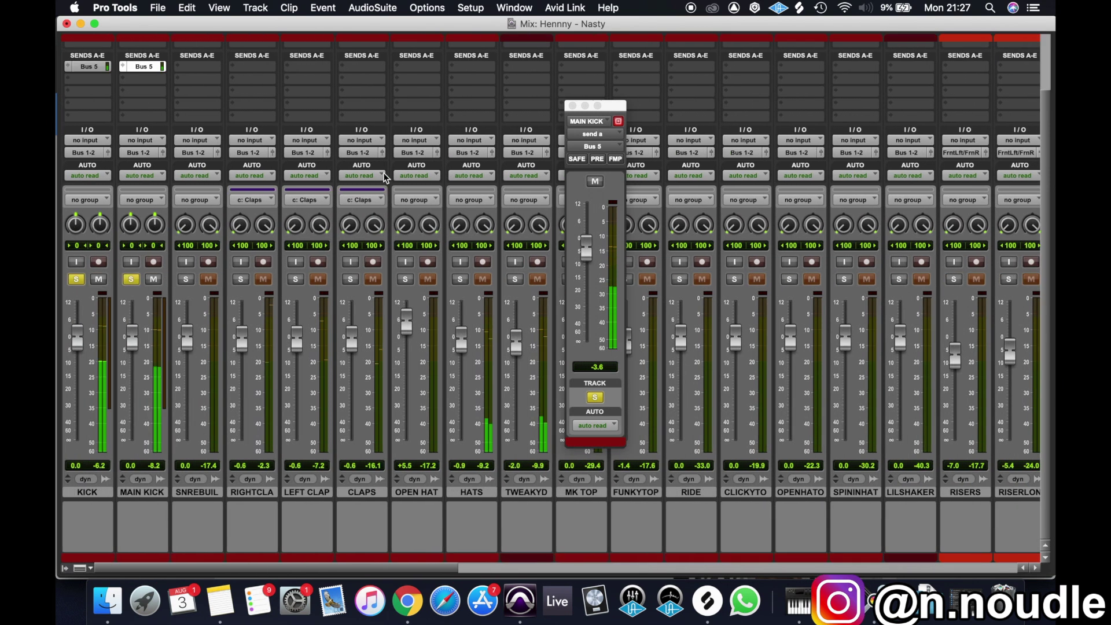
drag(588, 248, 600, 351)
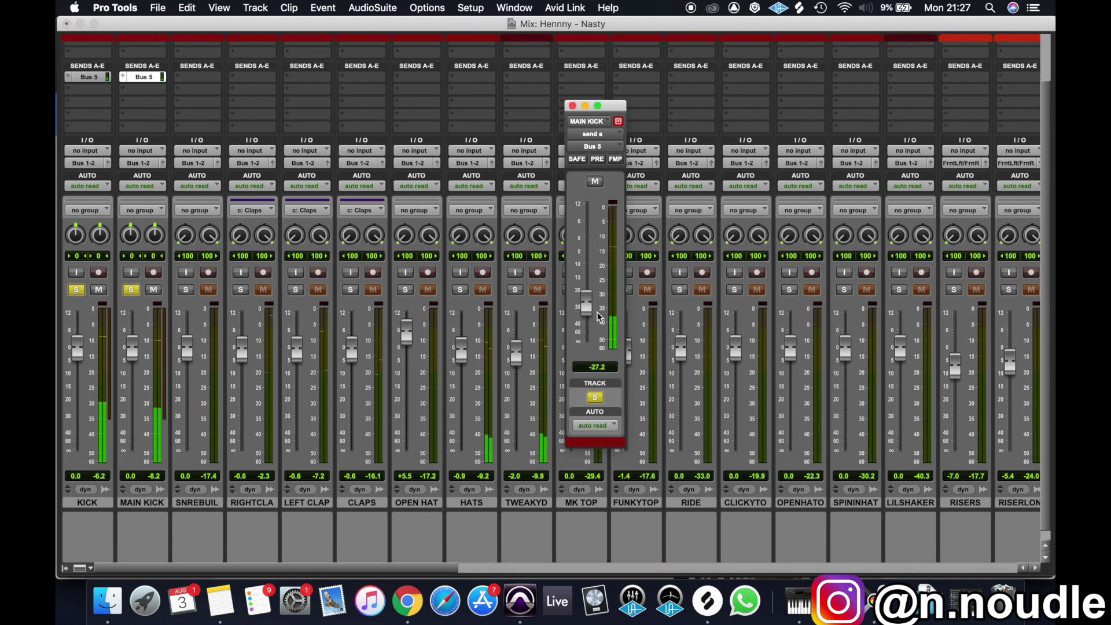
click(87, 77)
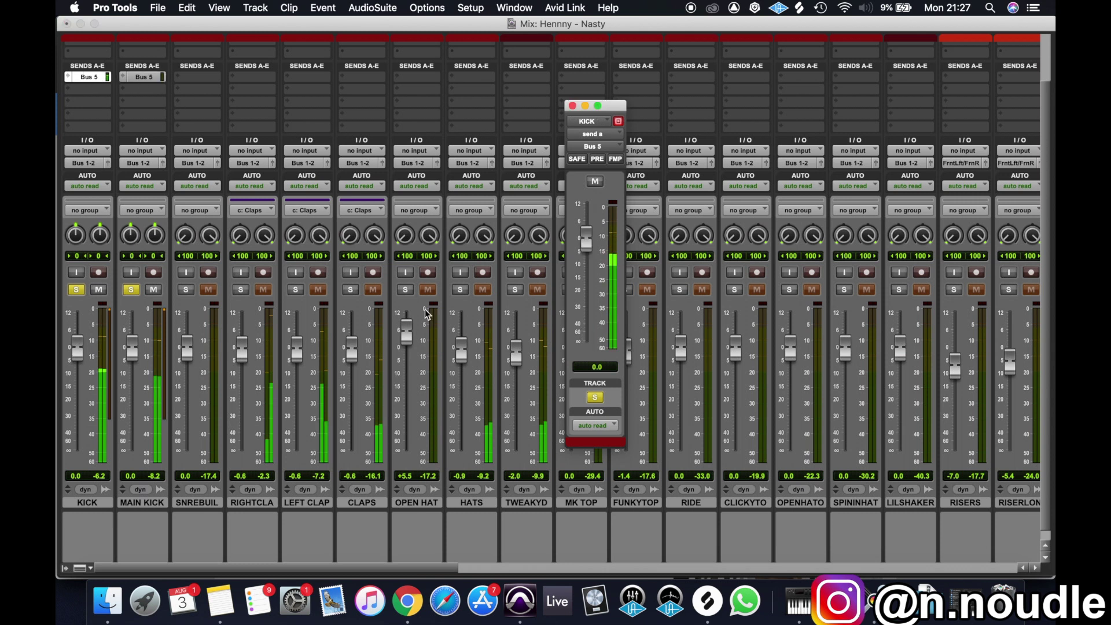
drag(585, 254, 586, 304)
alt+click(586, 296)
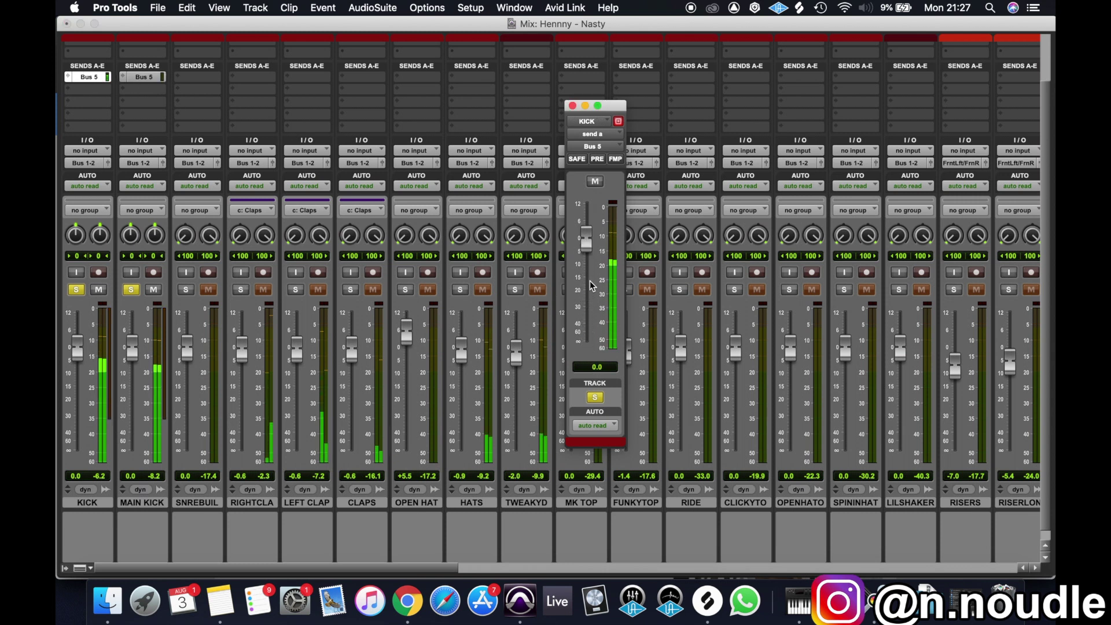
click(145, 77)
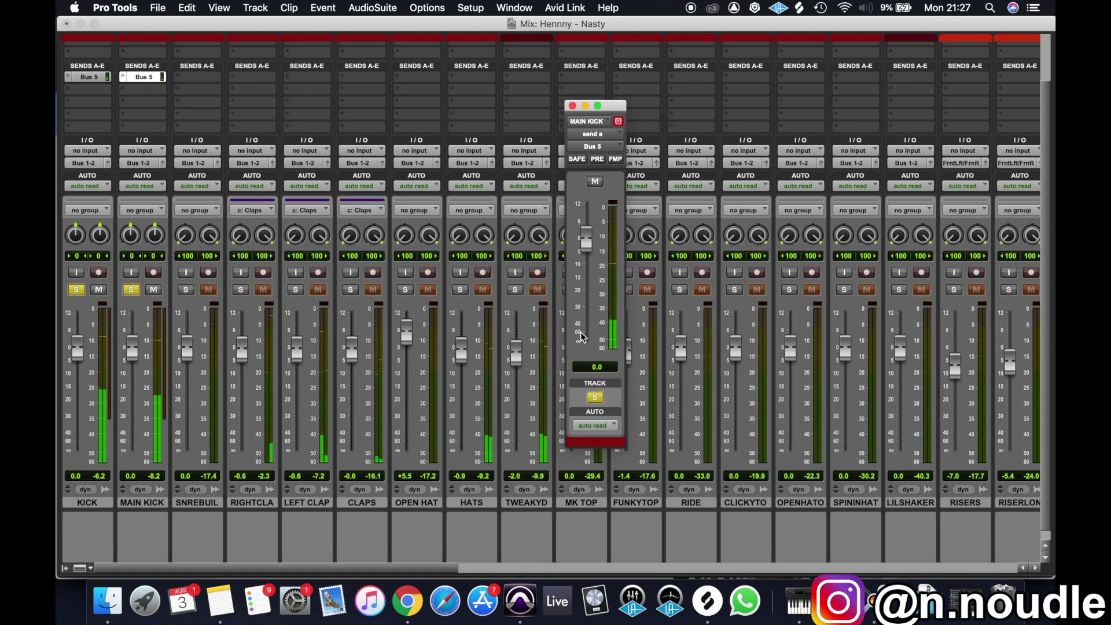
Close the MAIN KICK send window and open the compressor on the BASS Sub channel.
click(573, 105)
scroll(595, 103, right, 10)
scroll(595, 103, up, 2)
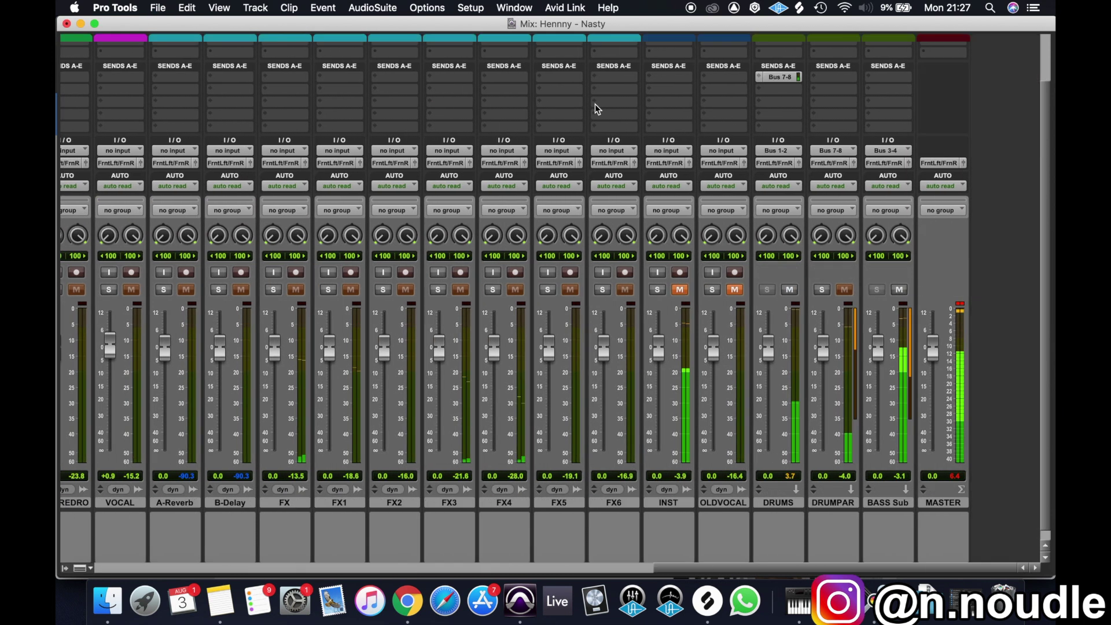
click(888, 69)
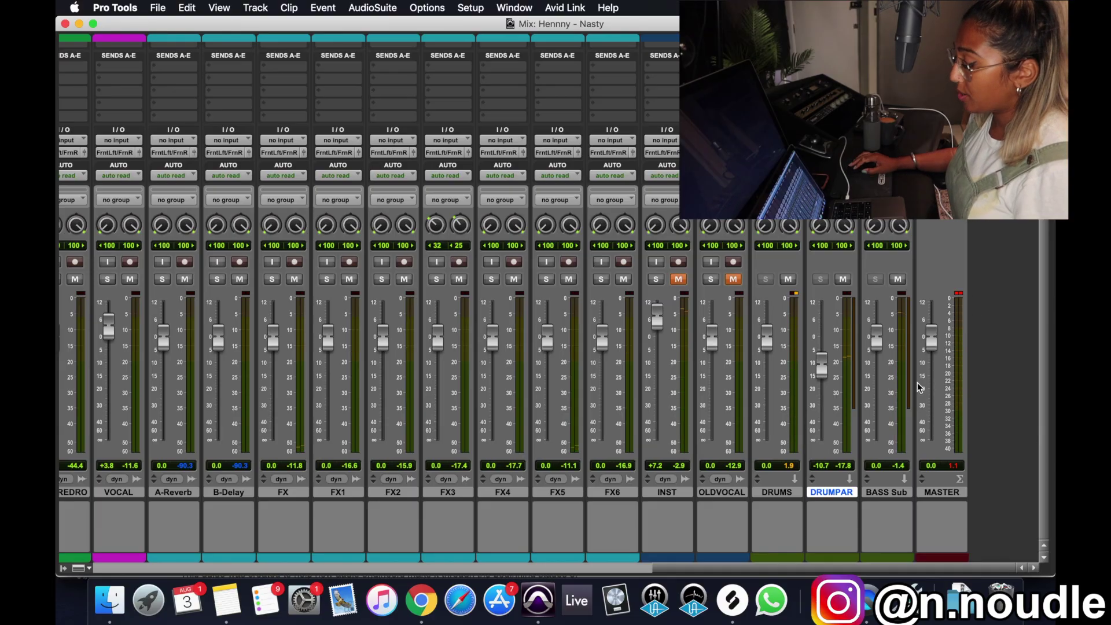
Lower all track faders together by 2 dB through the all-tracks group, and reset the MASTER fader to 0.0.
alt+click(873, 492)
drag(821, 365, 825, 380)
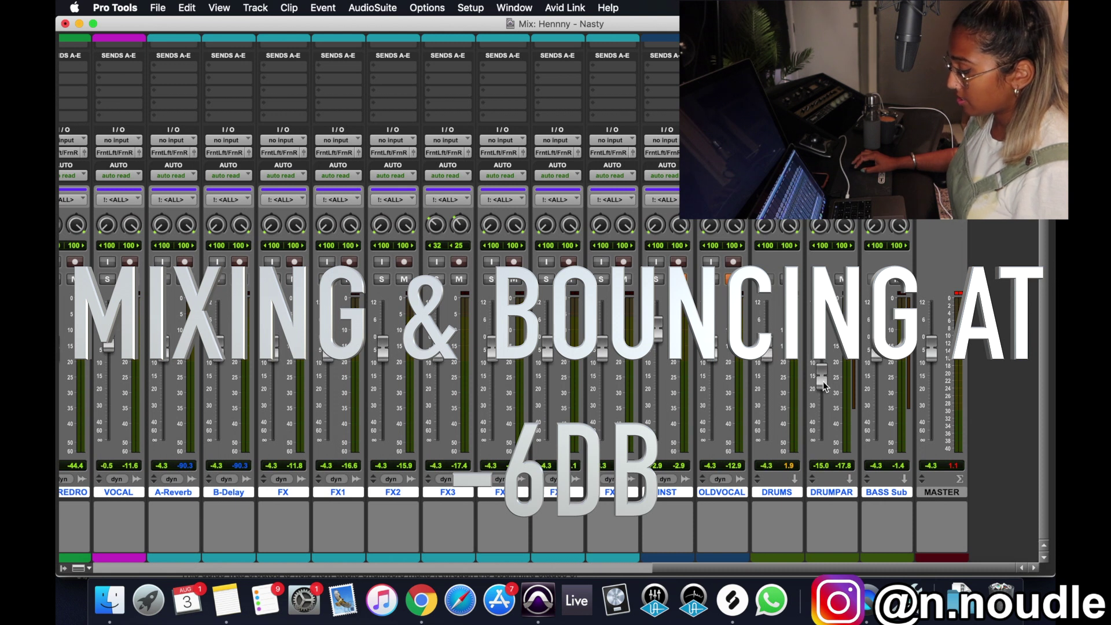
key(super+equal)
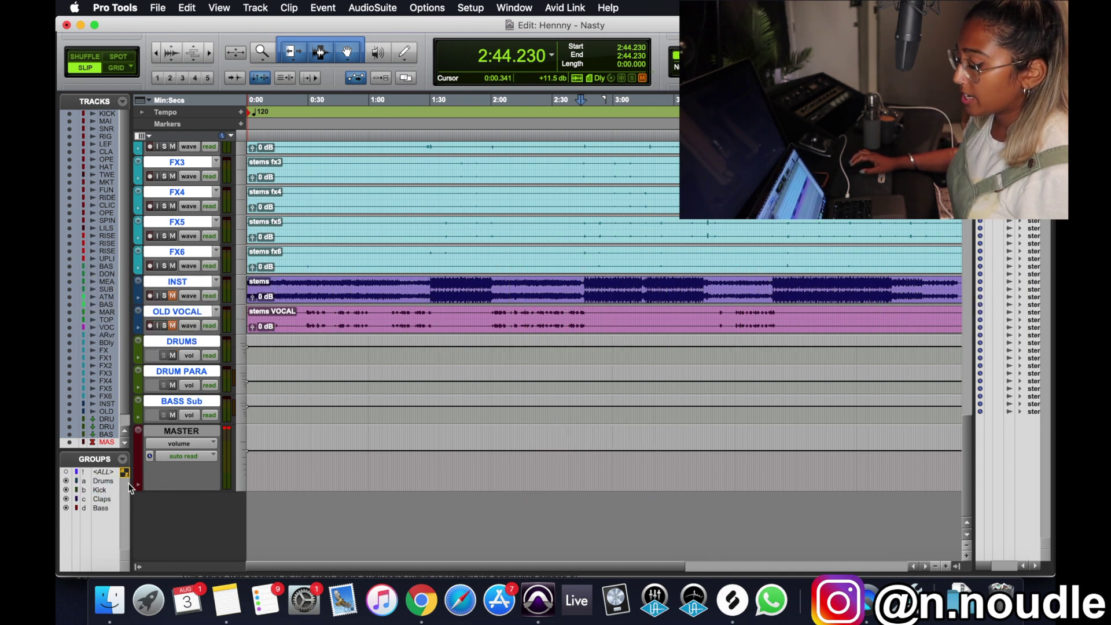
click(167, 432)
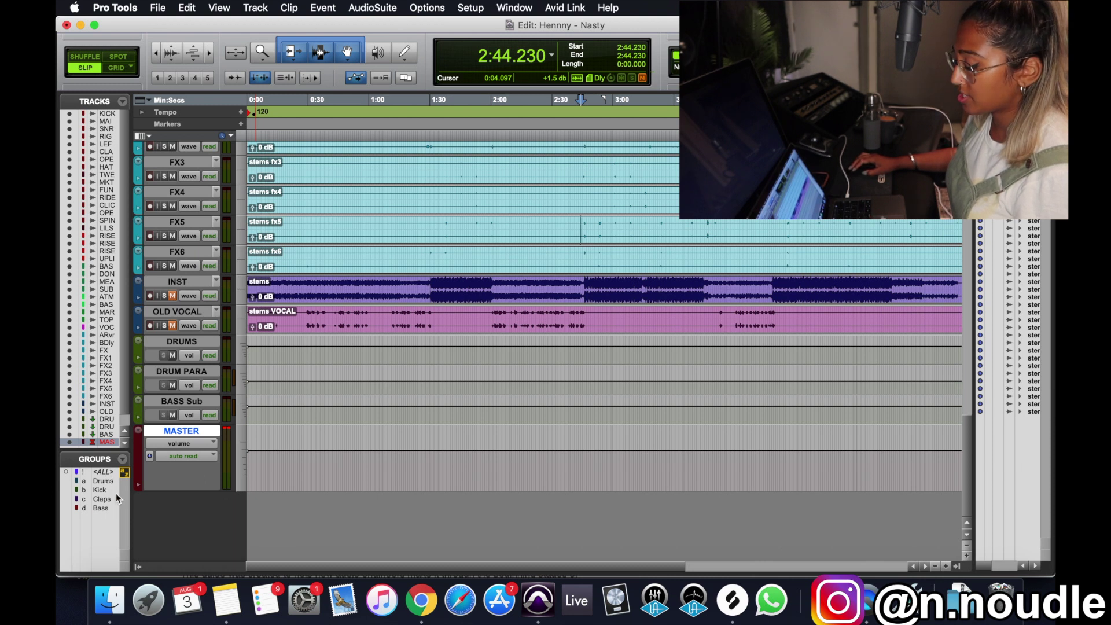
key(super+equal)
alt+click(931, 359)
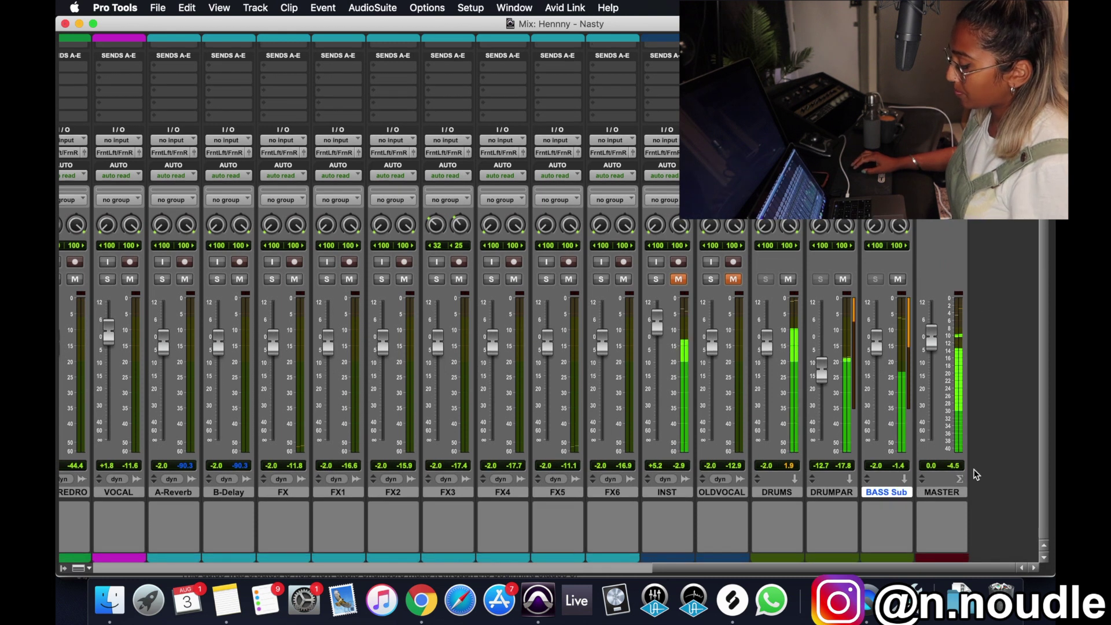
Stop playback, clear the MASTER peak reading, and return to the drum channels in the mixer.
key(space)
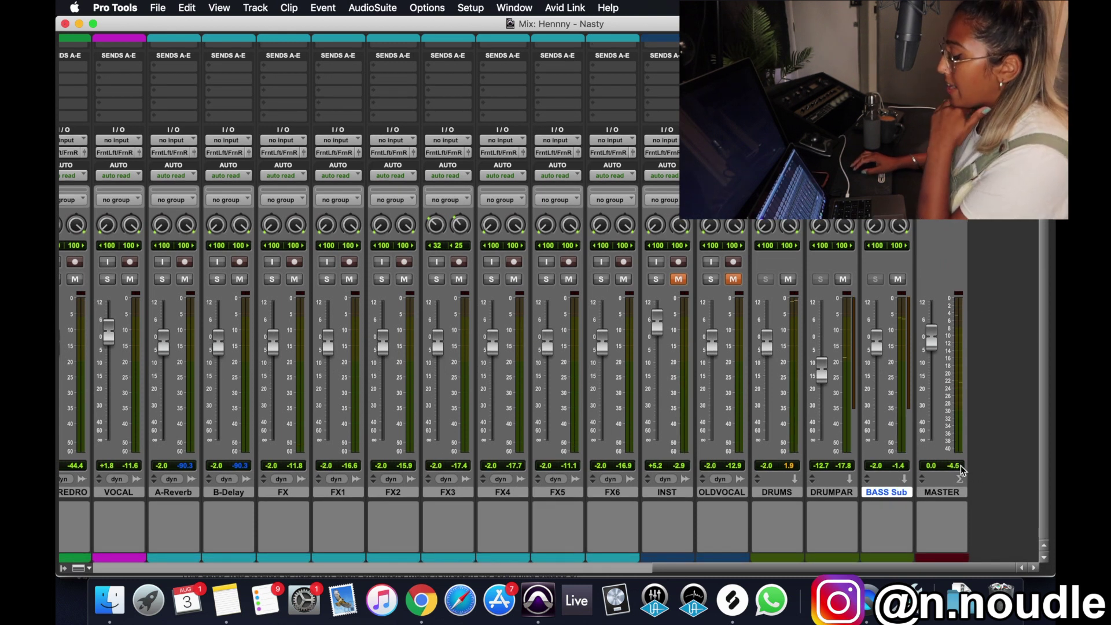
click(957, 466)
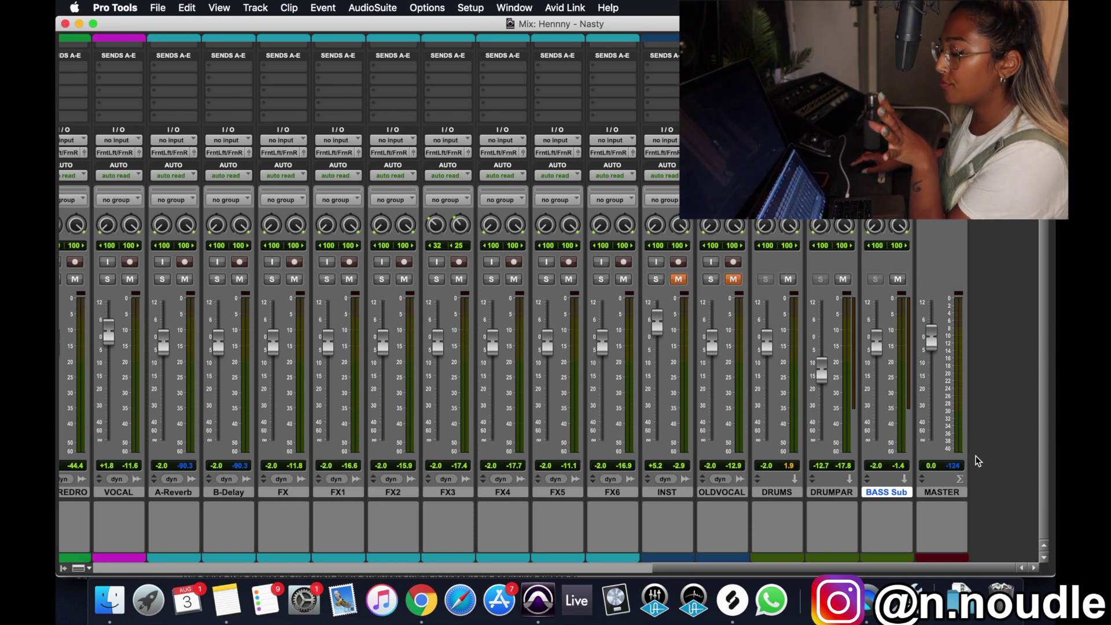
scroll(978, 455, left, 15)
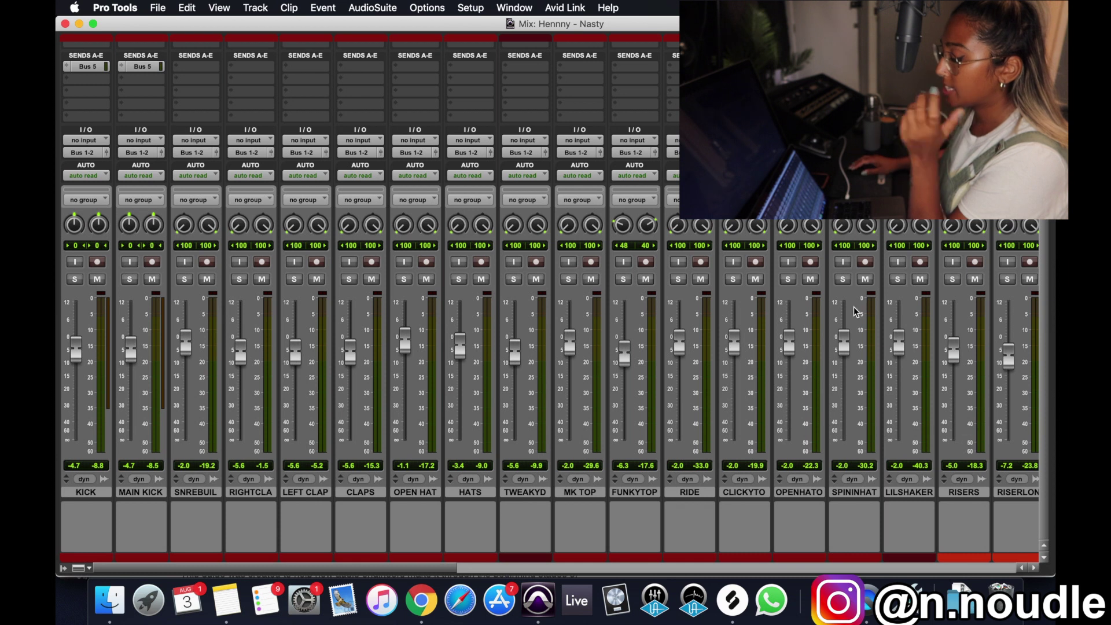
scroll(723, 227, up, 3)
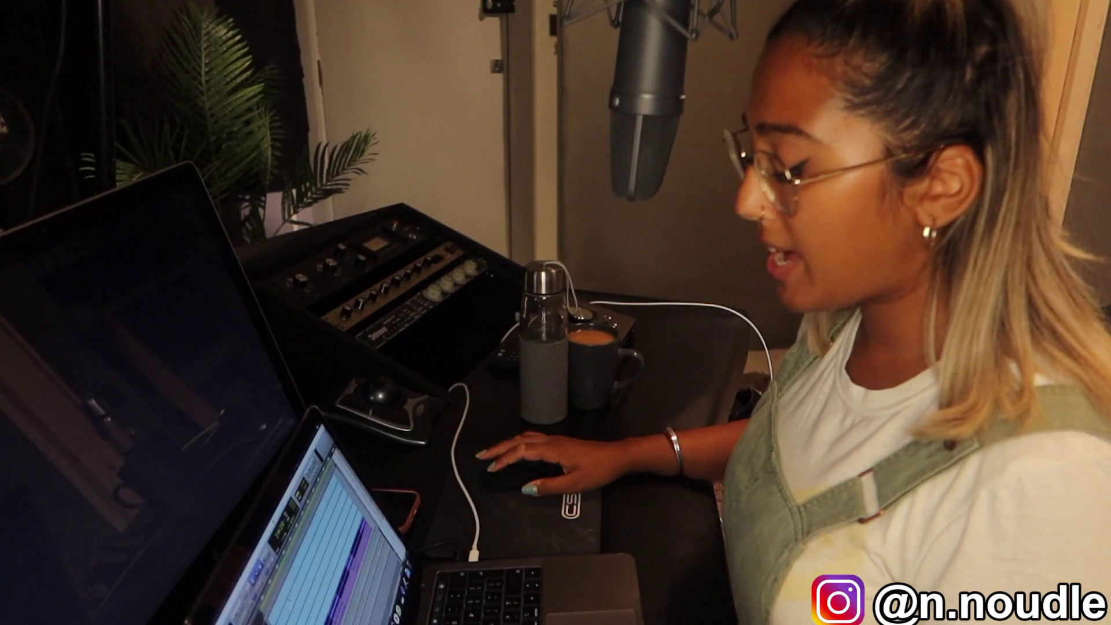
Select the KICK channel and review the track panning across the mixer as far as FX3.
key(super+equal)
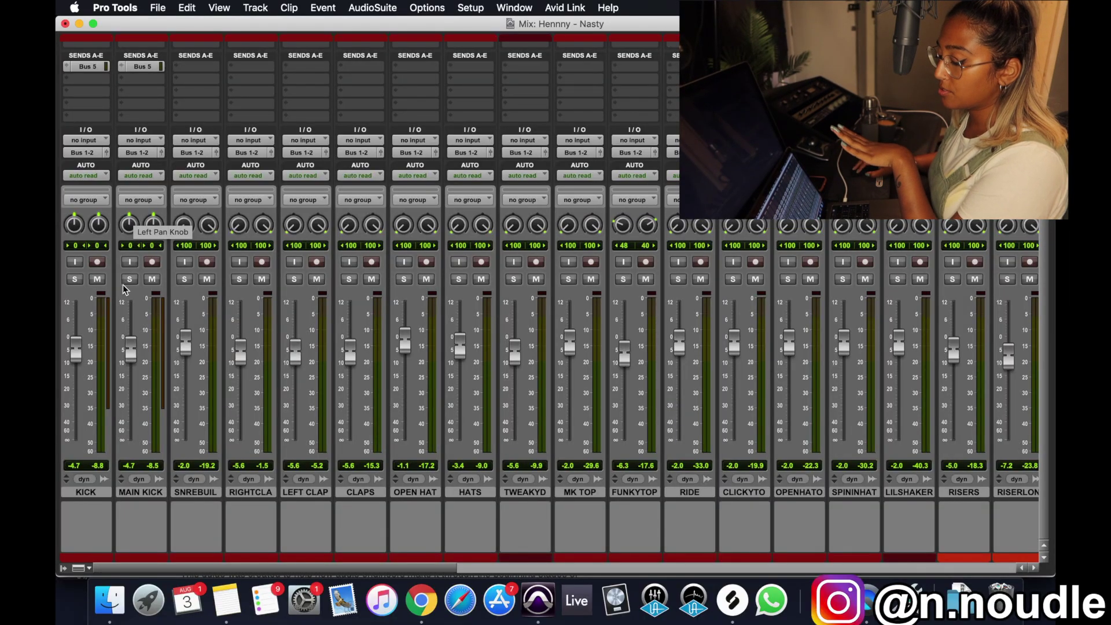
click(85, 492)
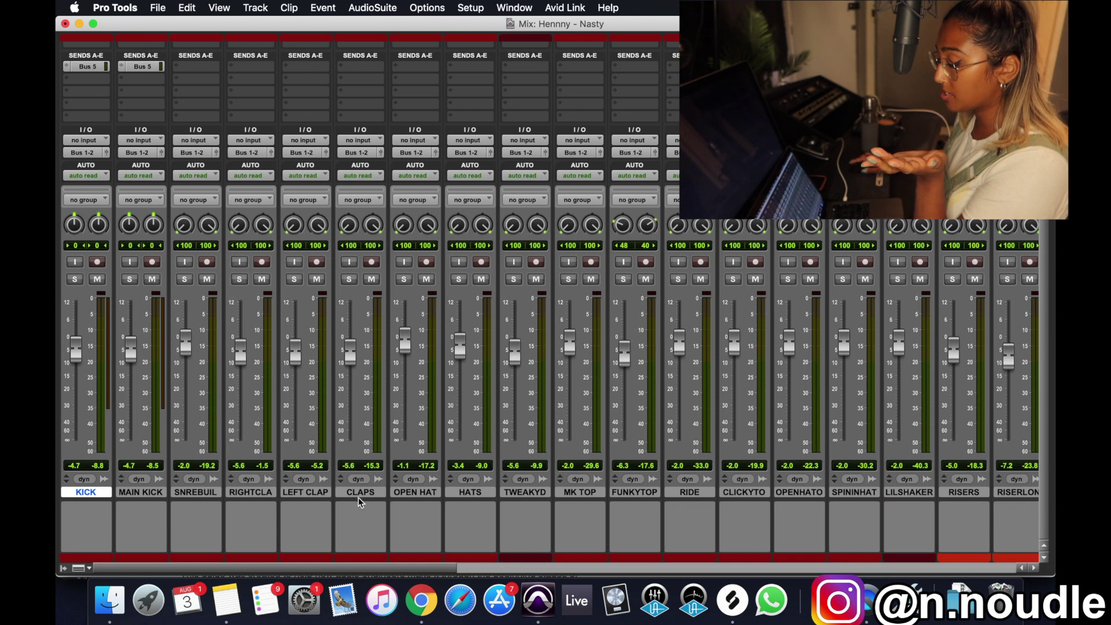
scroll(382, 498, right, 3)
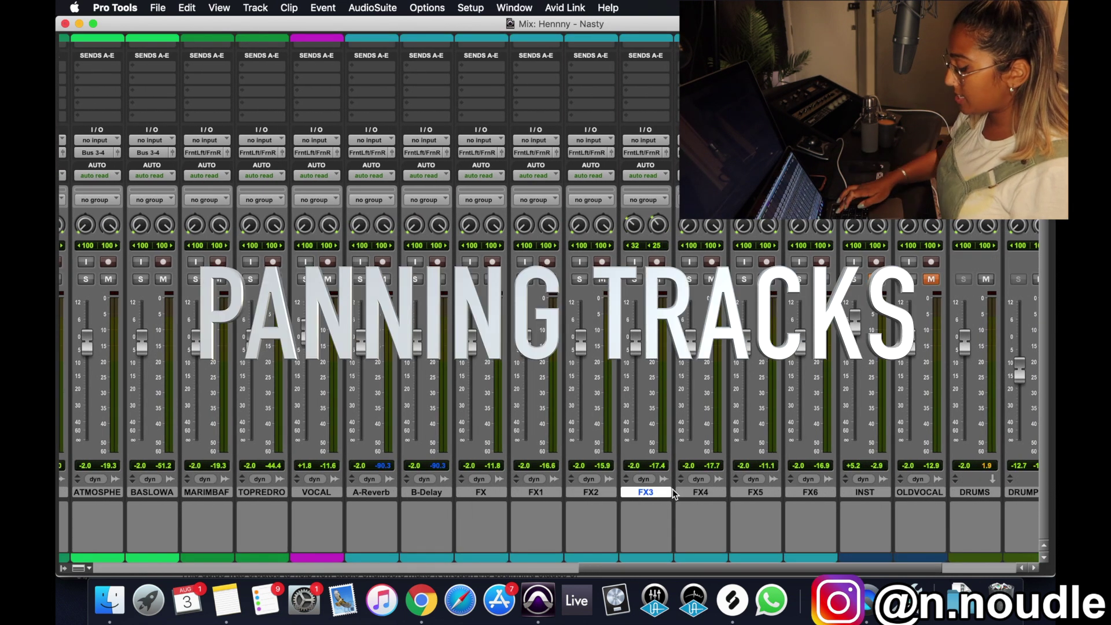
Play the session from about 1:40 on the FX3 track, check its channel in the mixer, and stop playback.
key(super+equal)
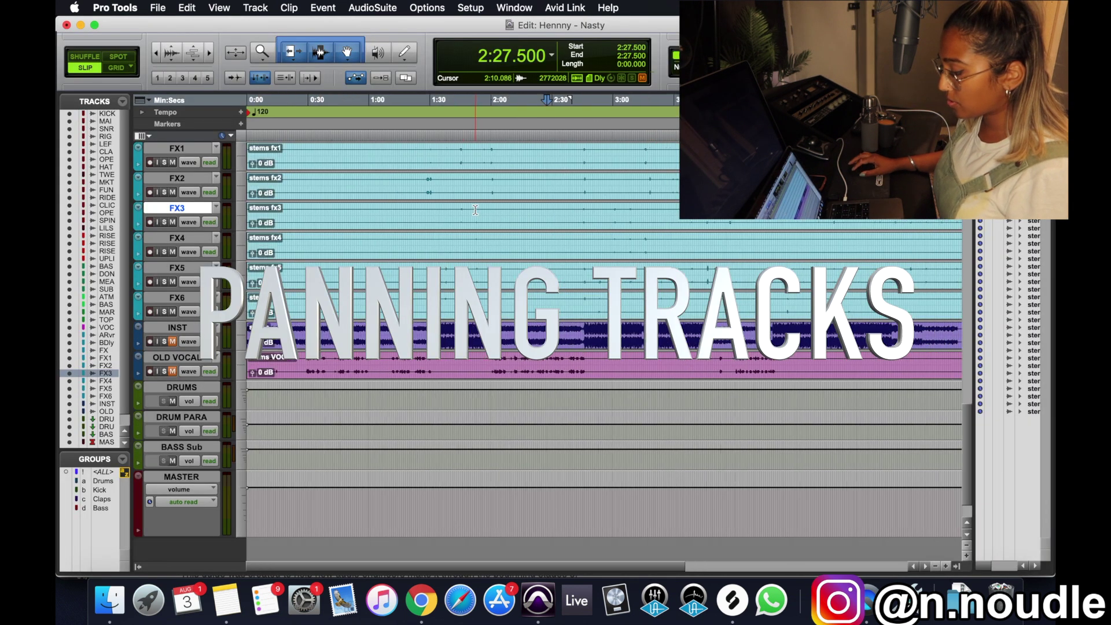
click(452, 211)
key(space)
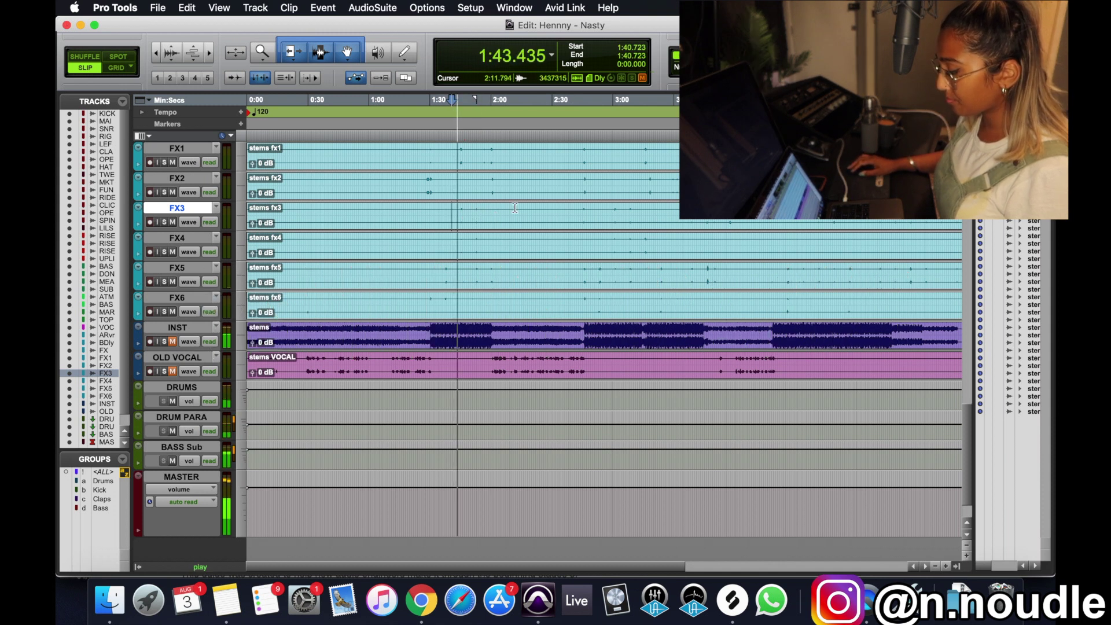
key(super+equal)
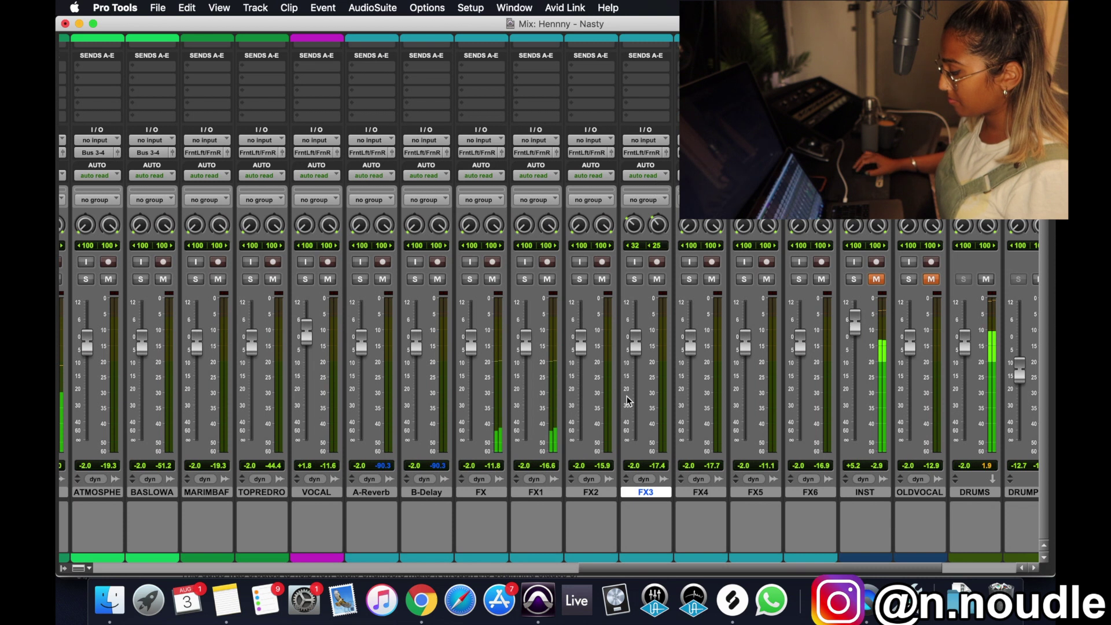
key(space)
key(super+equal)
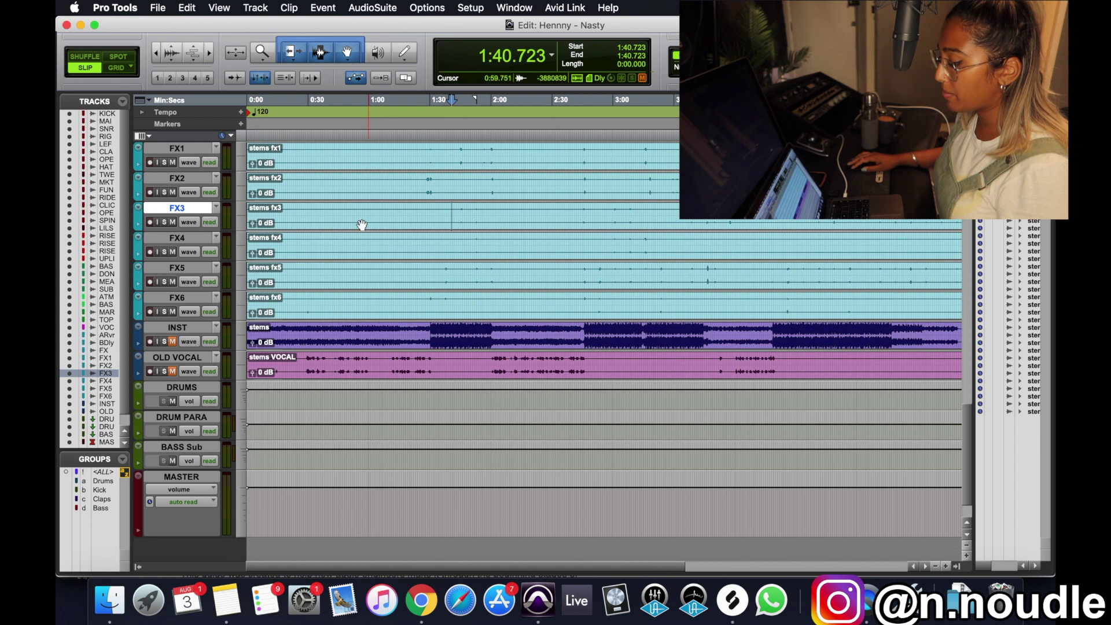
Solo FX5 and play it from about 1:36 and 2:44 to locate its sound.
scroll(400, 229, up, 1)
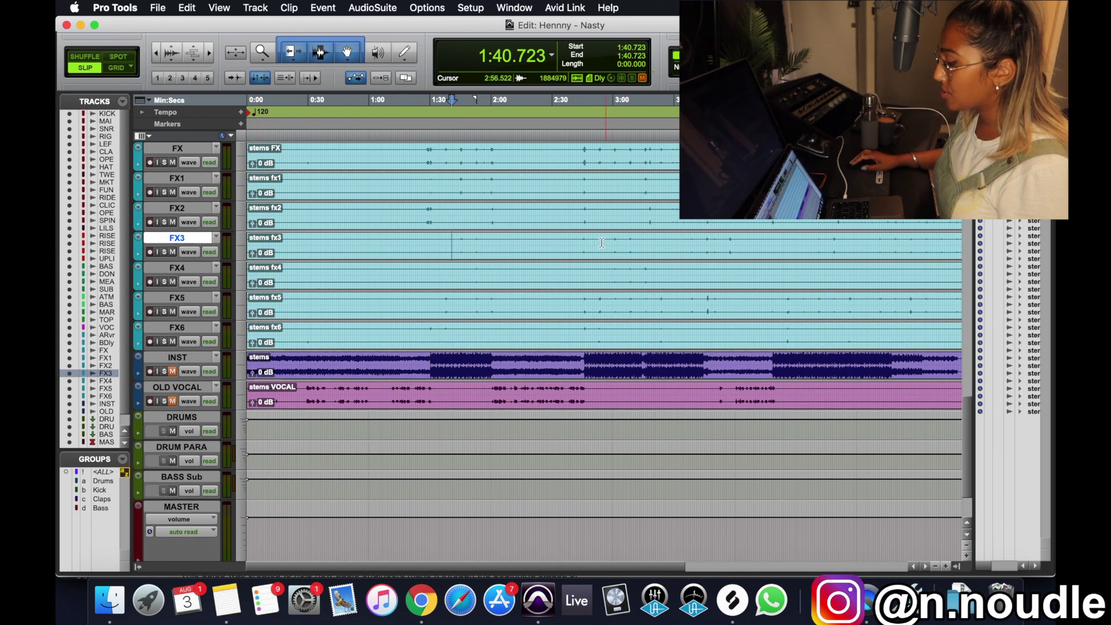
click(164, 311)
click(442, 300)
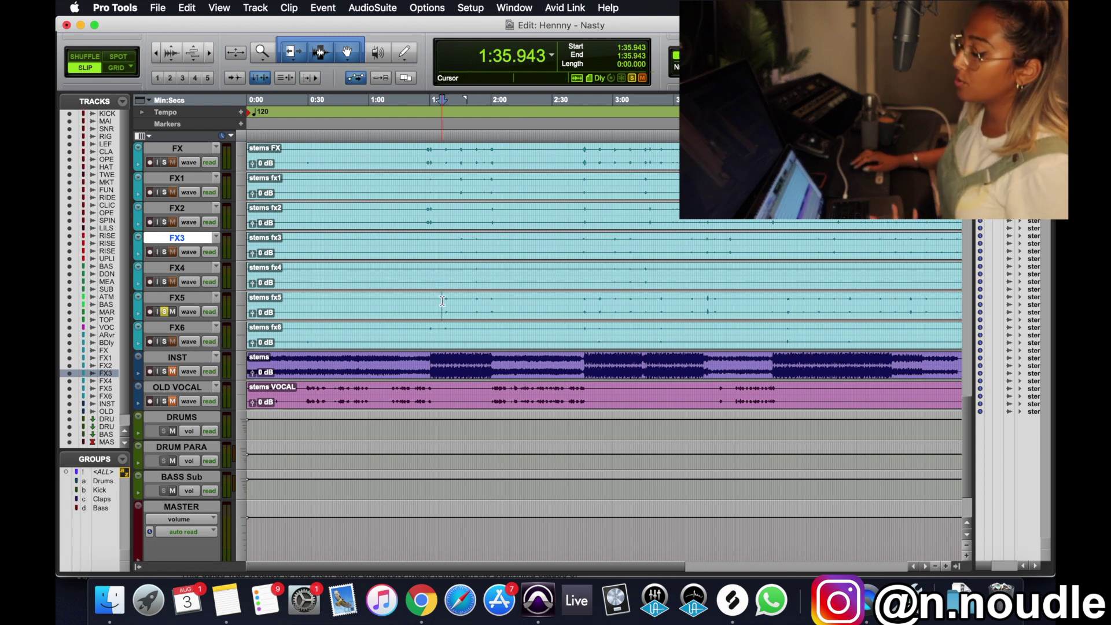
key(space)
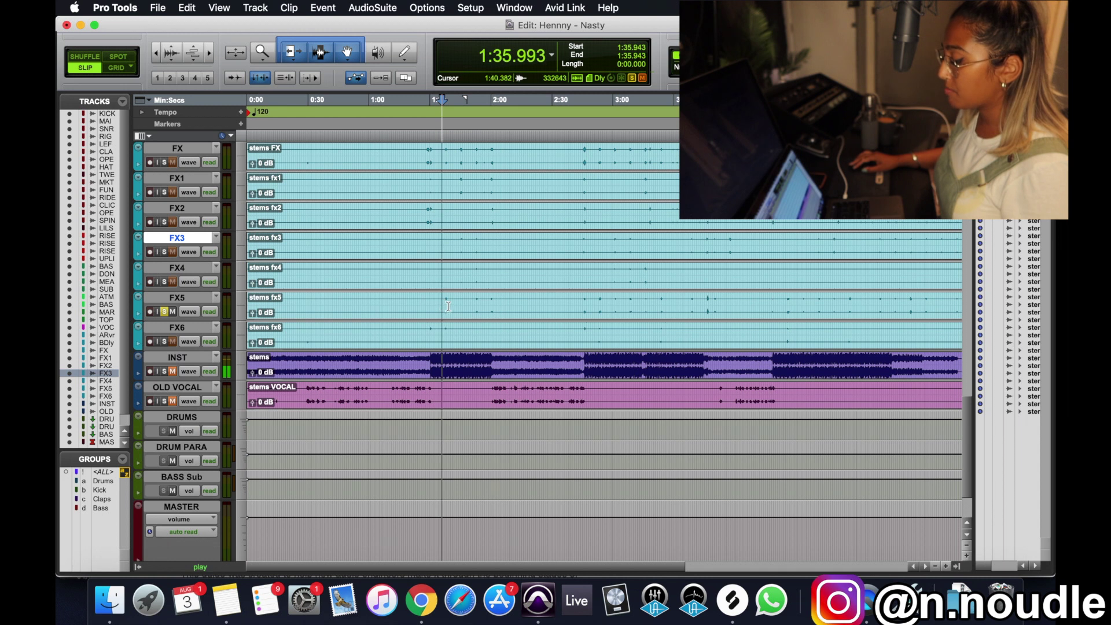
click(583, 303)
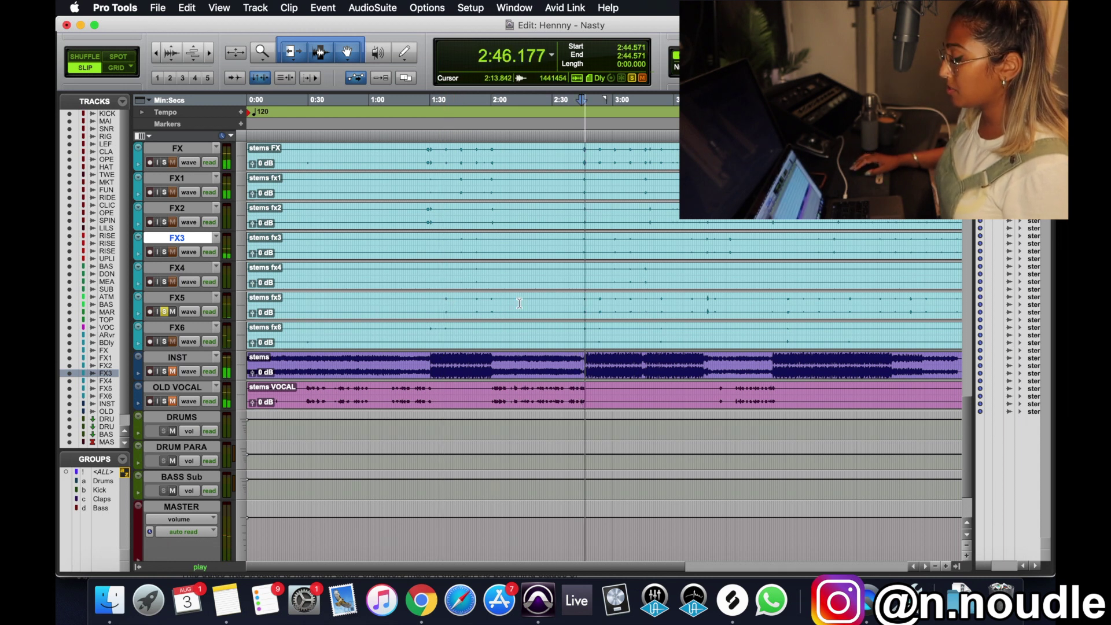
key(space)
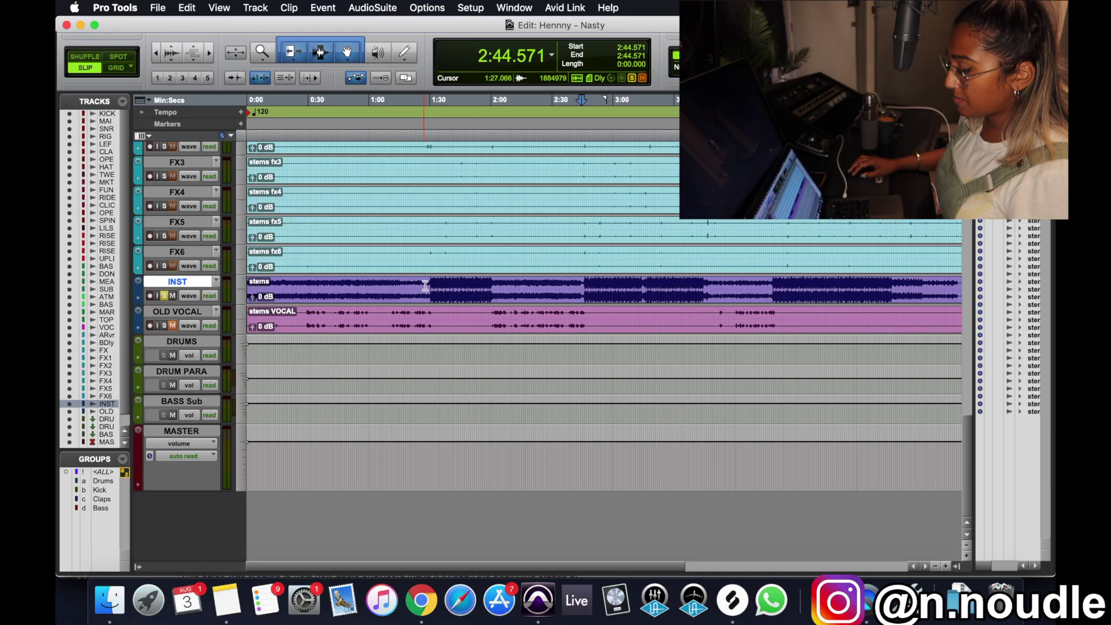
Play the soloed INST section from about 1:28.8 to 2:00.5, and compare it with the new mix.
drag(428, 287, 493, 286)
key(space)
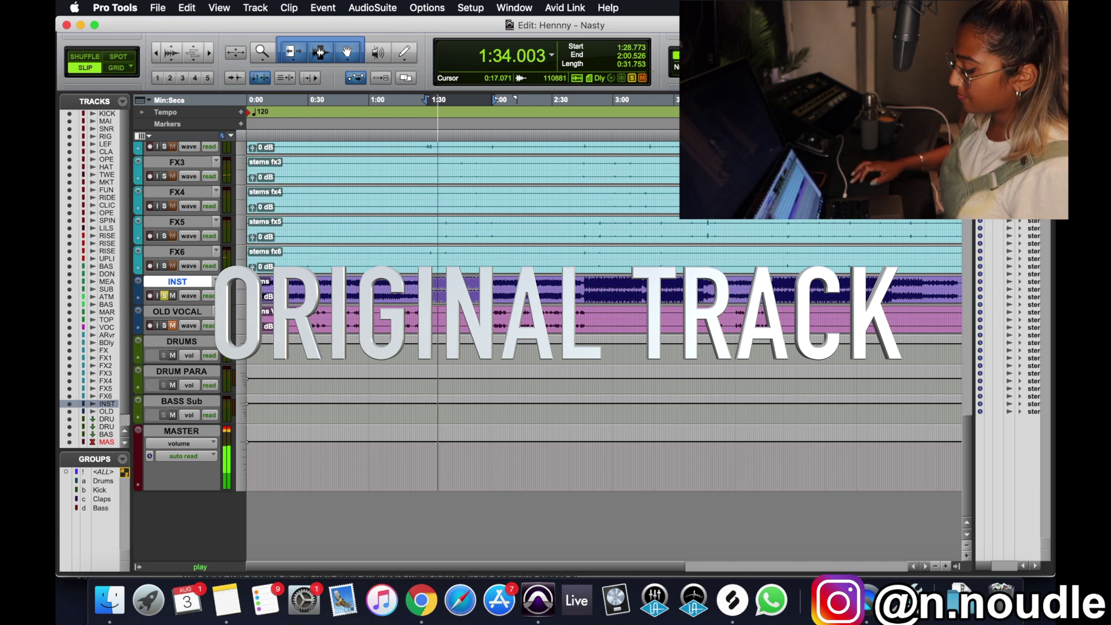
key(super+equal)
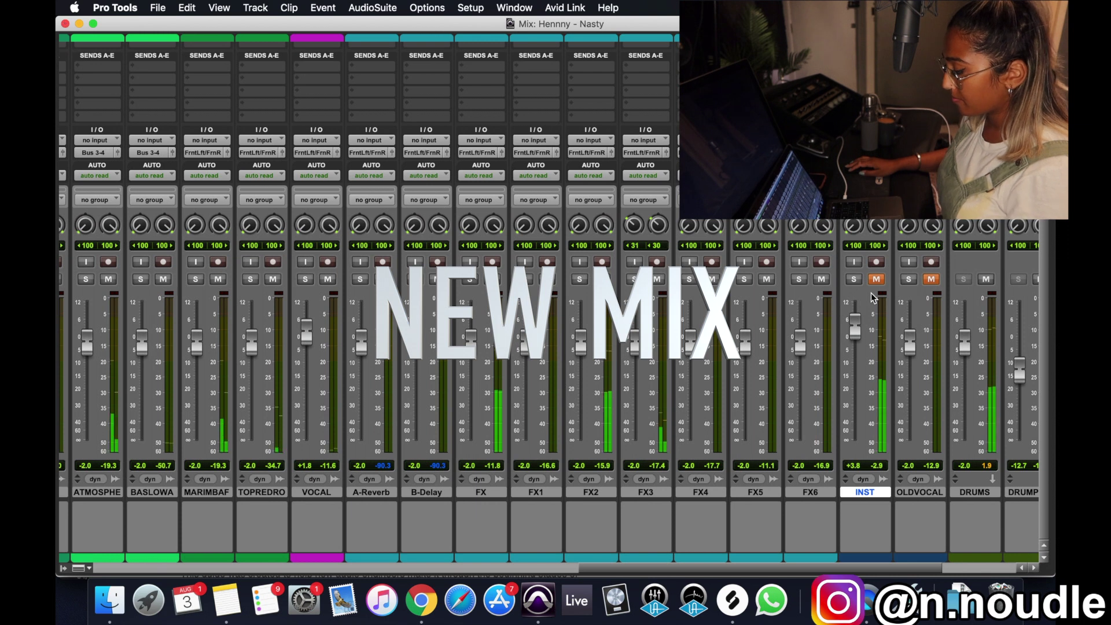
scroll(877, 297, right, 1)
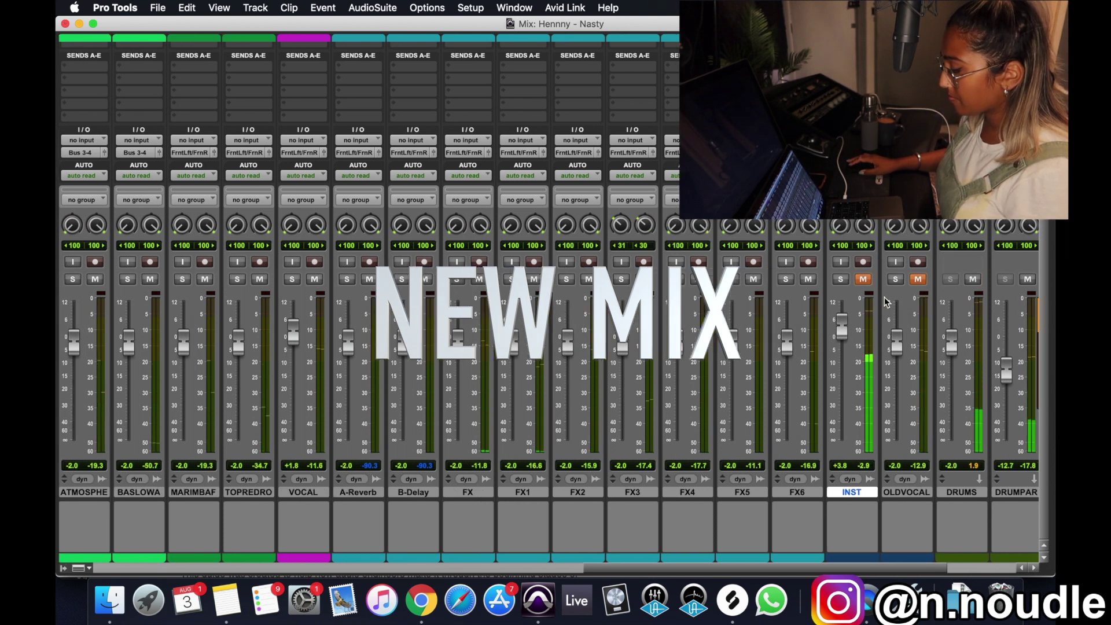
Examine the inserts, sends, panning and fader levels across all mixer channels from the drums to MASTER.
scroll(887, 301, right, 5)
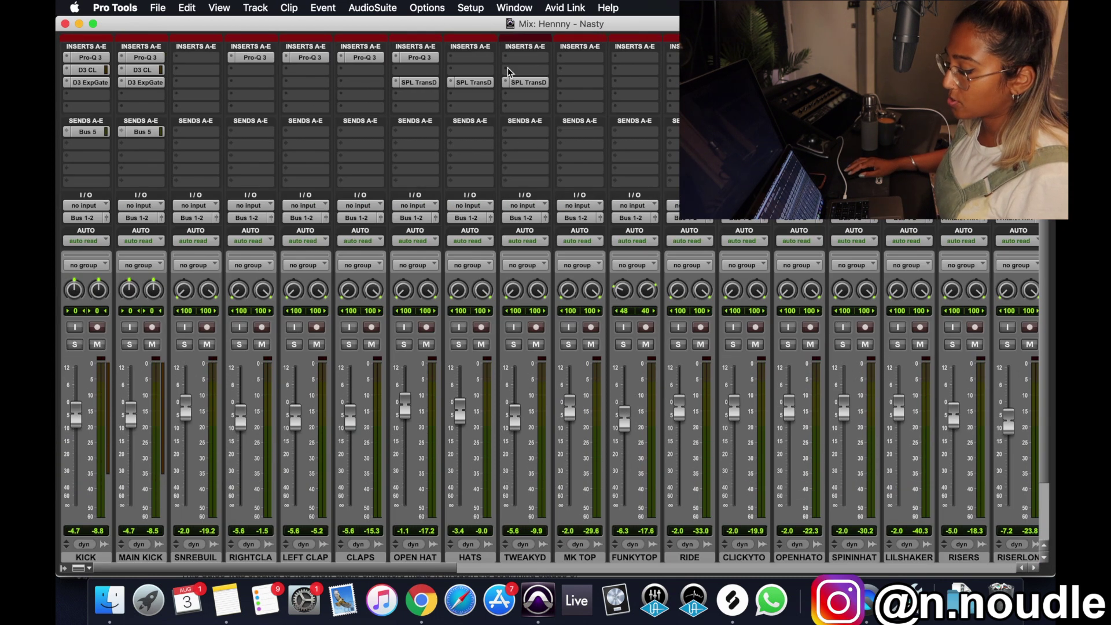
scroll(349, 411, right, 5)
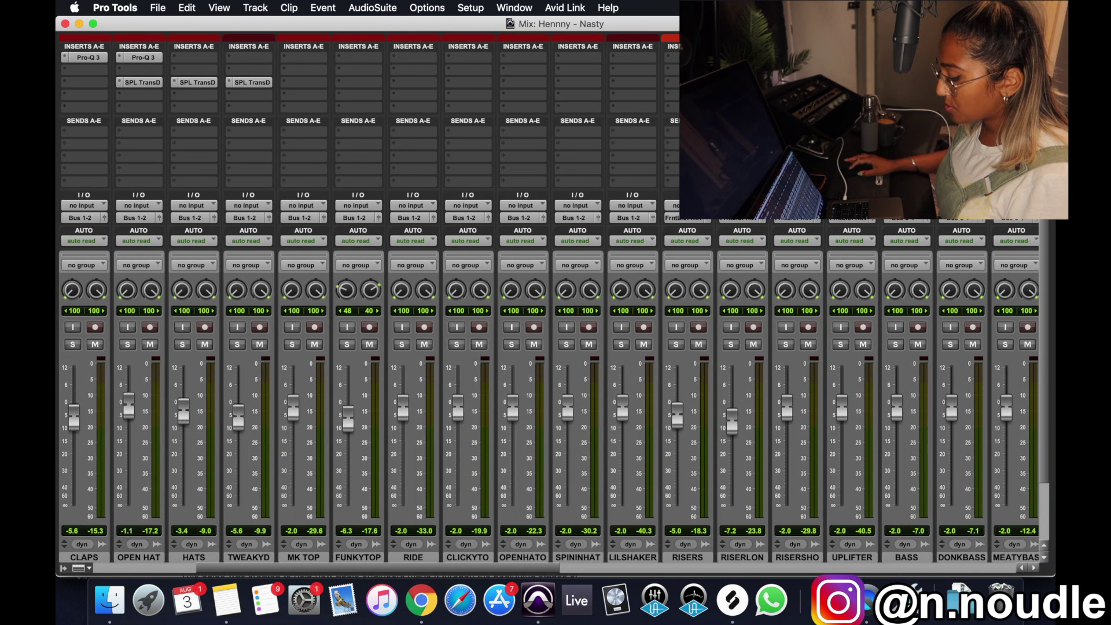
scroll(349, 411, down, 1)
scroll(548, 301, right, 1)
scroll(549, 300, up, 1)
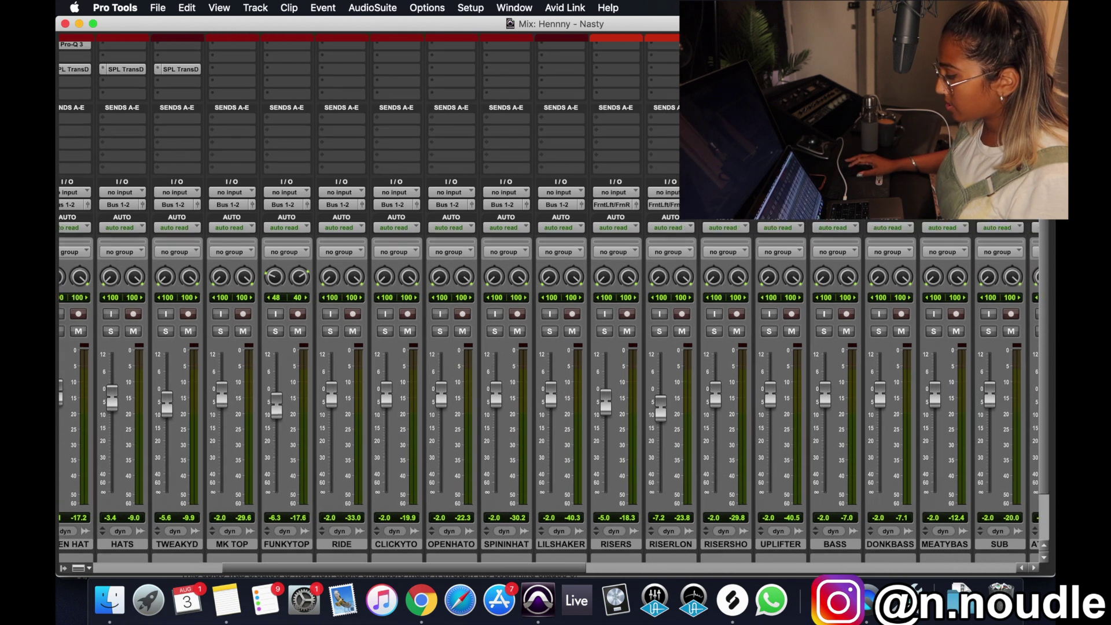
scroll(548, 404, right, 10)
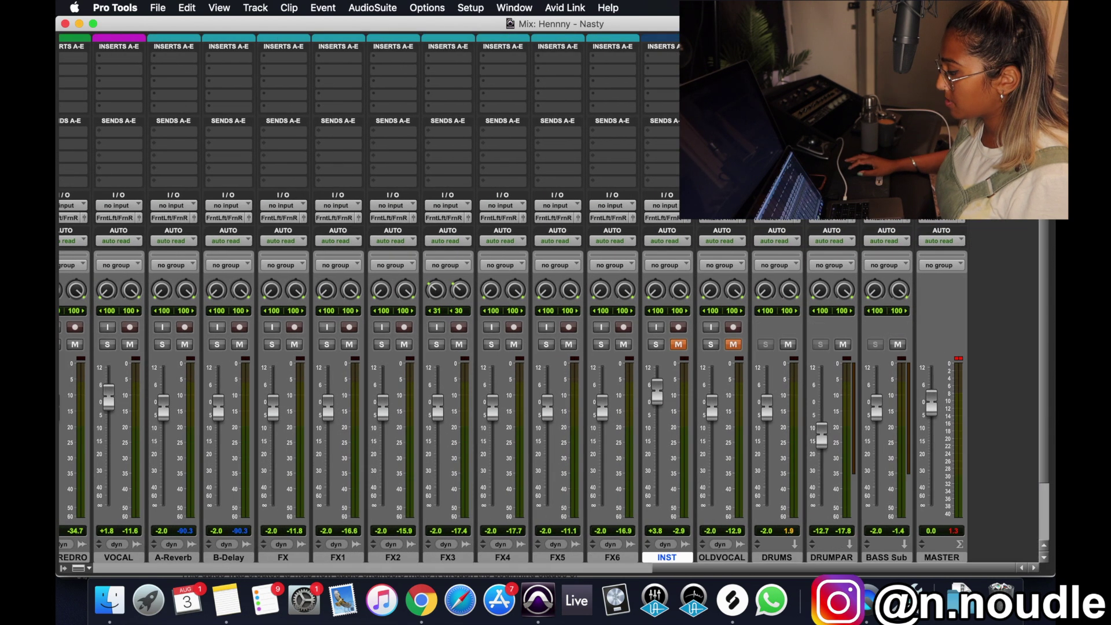
scroll(258, 143, down, 2)
scroll(436, 120, up, 2)
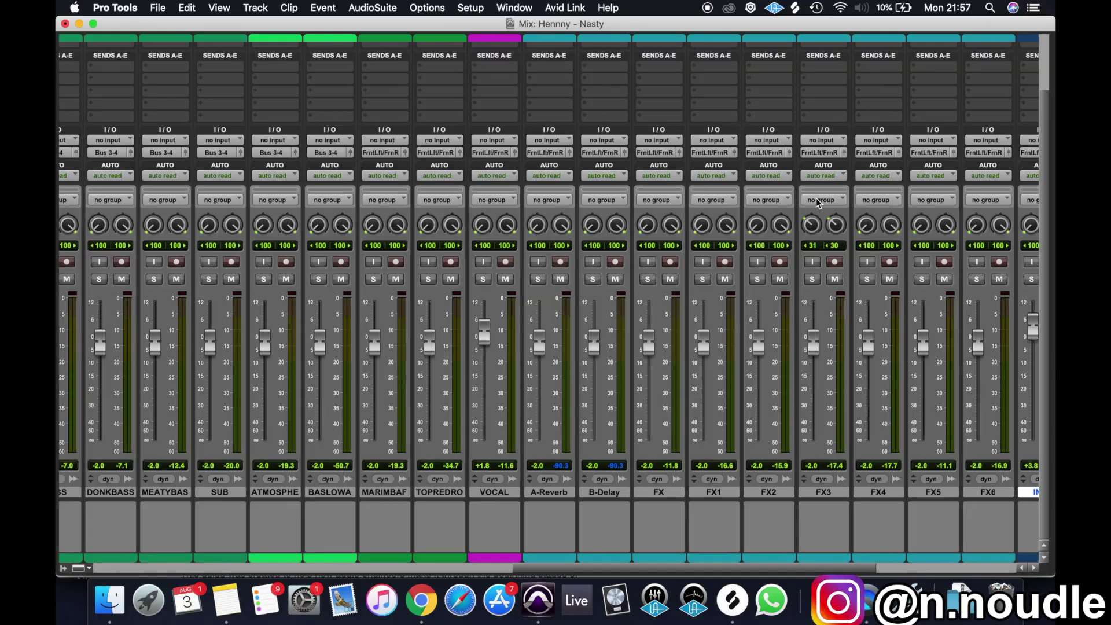
scroll(817, 203, right, 7)
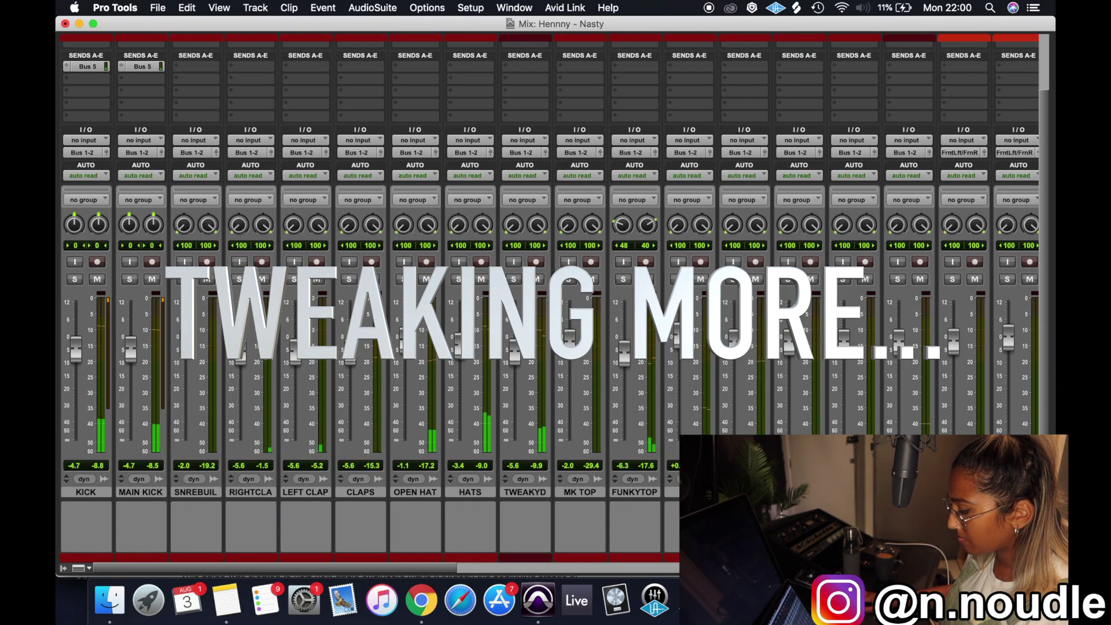
Insert the UAD SPL Transient Designer on the soloed RIDE track and turn up its Attack.
scroll(678, 362, up, 3)
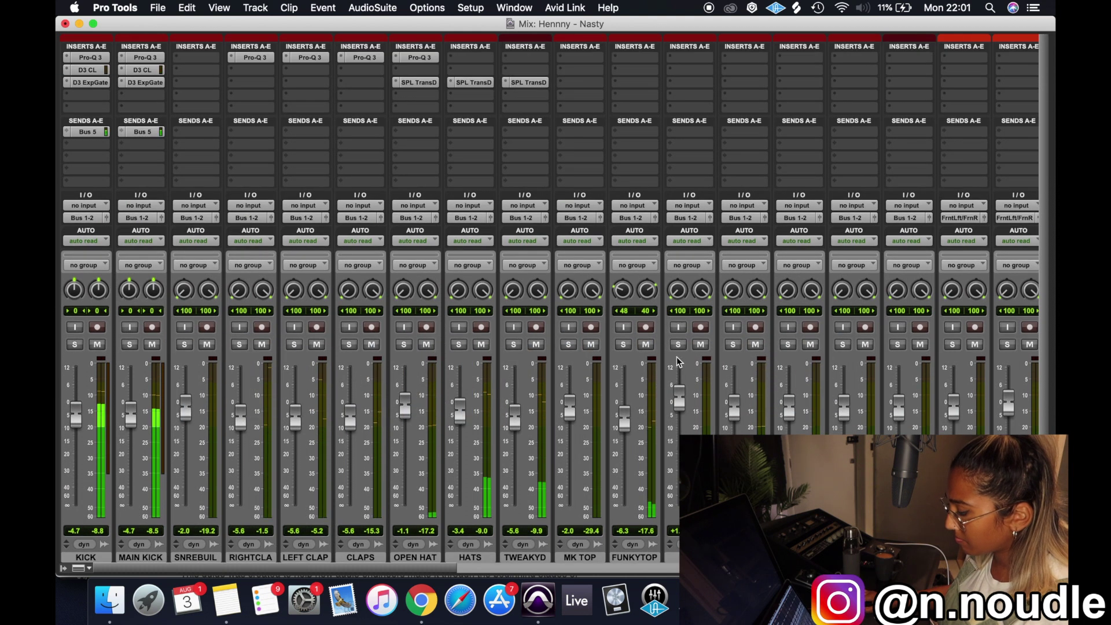
click(678, 344)
click(701, 84)
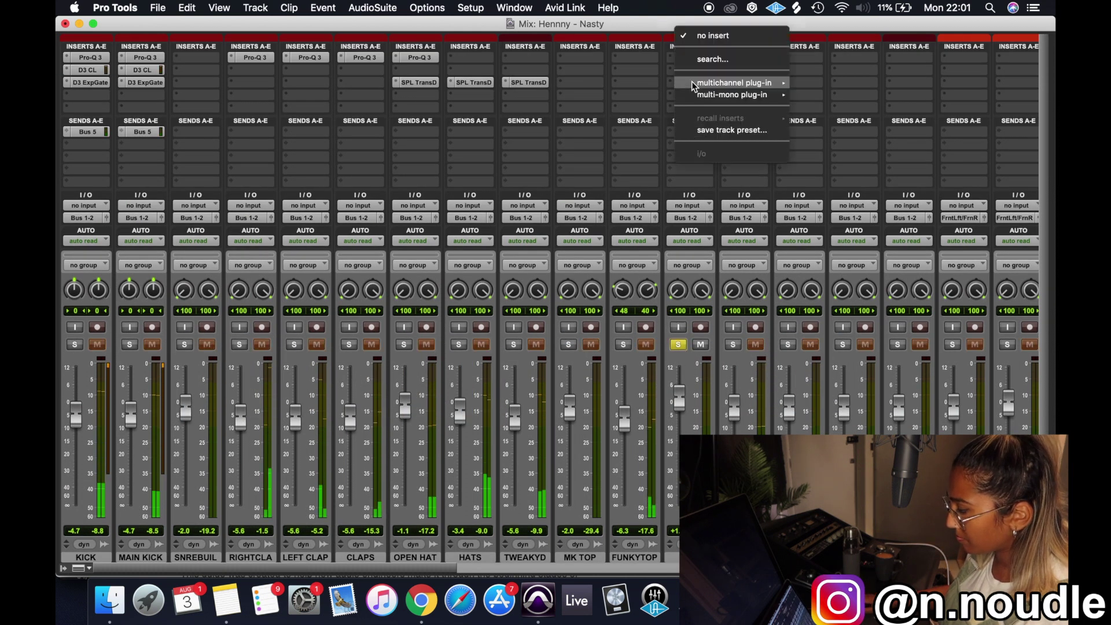
click(713, 59)
text(spl)
click(722, 123)
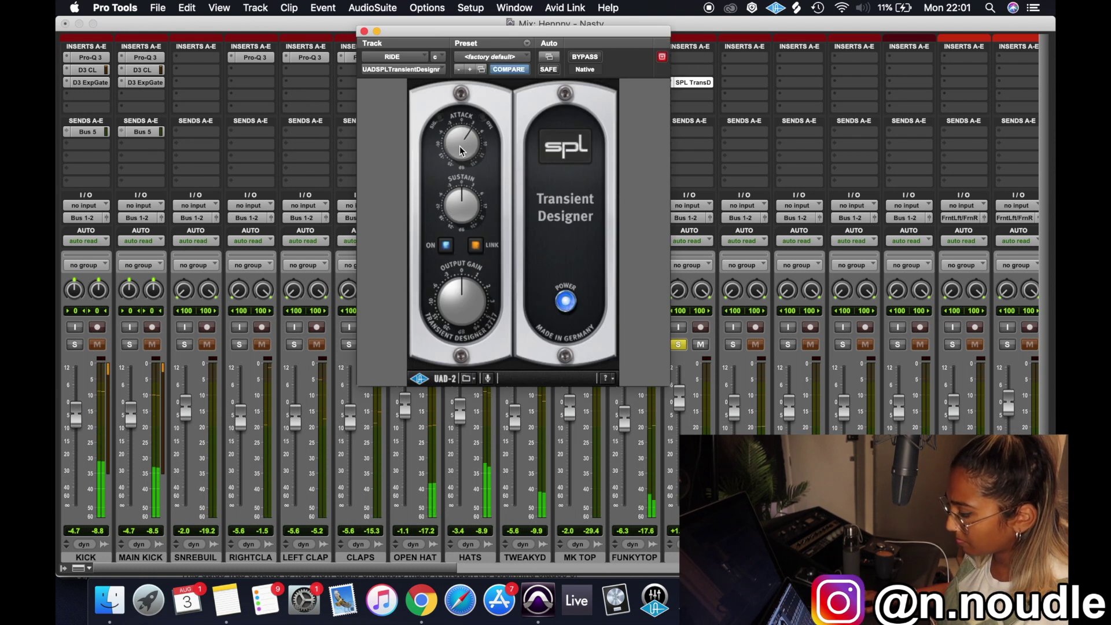
drag(461, 152, 450, 169)
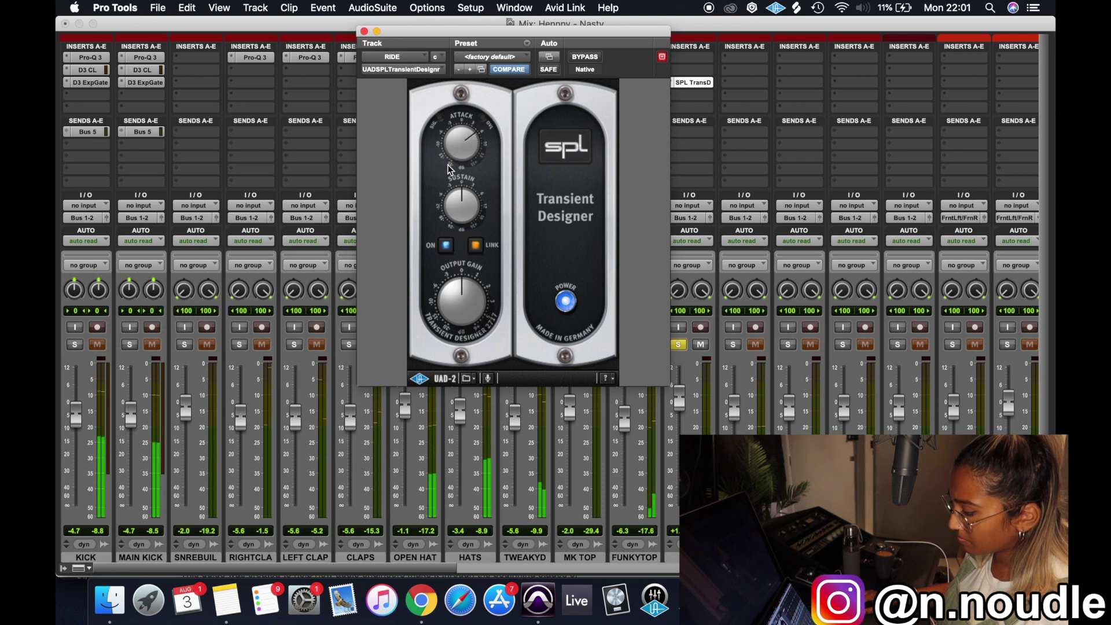
Compare the RIDE sound with and without the Transient Designer, close it, then unsolo RIDE and raise its fader slightly.
click(596, 58)
click(596, 58)
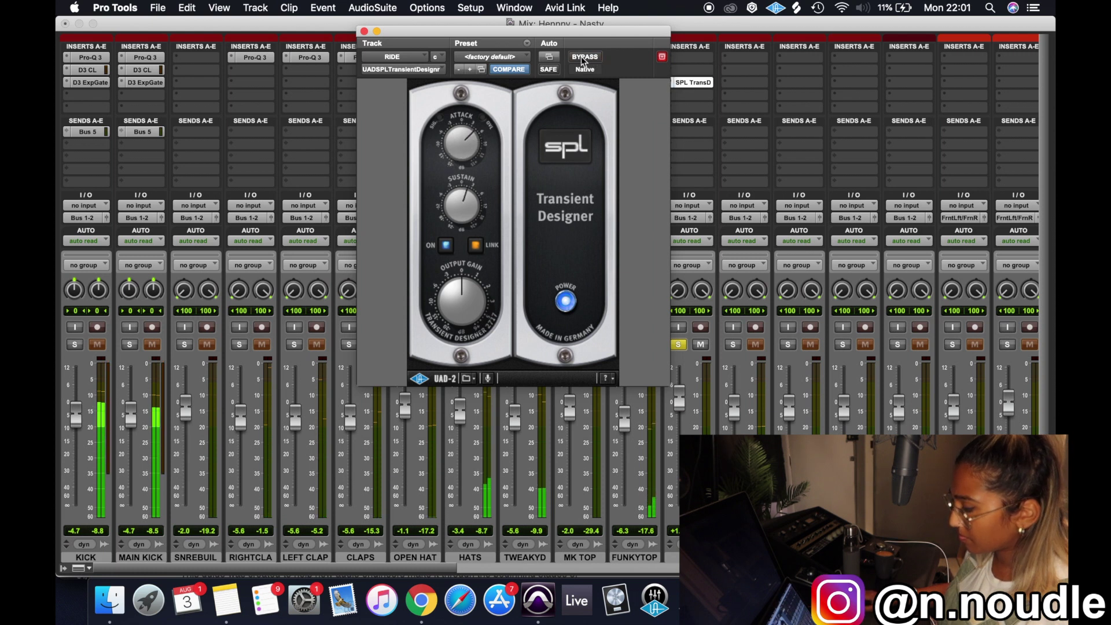
click(364, 32)
click(678, 345)
drag(686, 401, 686, 398)
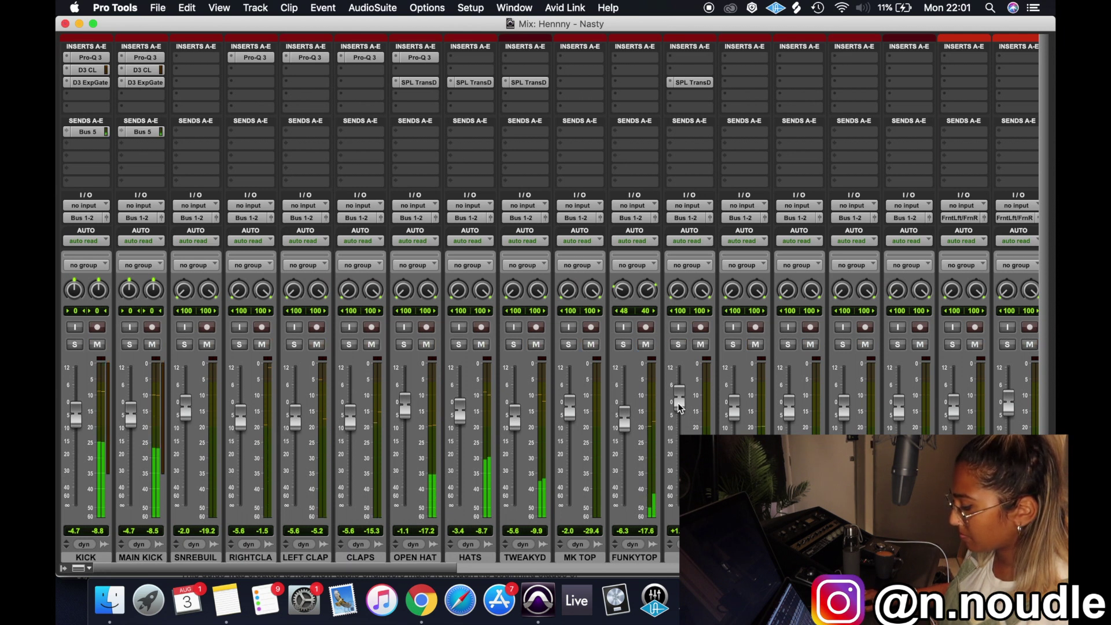
Audition the channel directly after RIDE in solo and raise its fader slightly.
click(733, 345)
click(733, 344)
drag(734, 409, 735, 400)
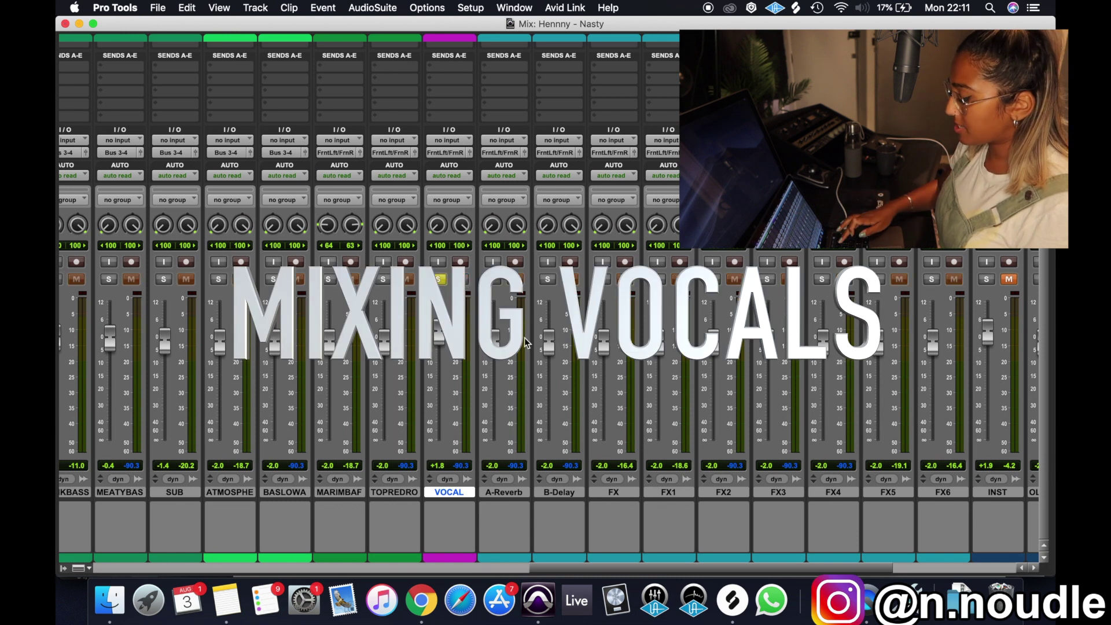
Show the Edit window and play the soloed VOCAL track from about 2:13.5.
key(super+equal)
scroll(514, 295, down, 10)
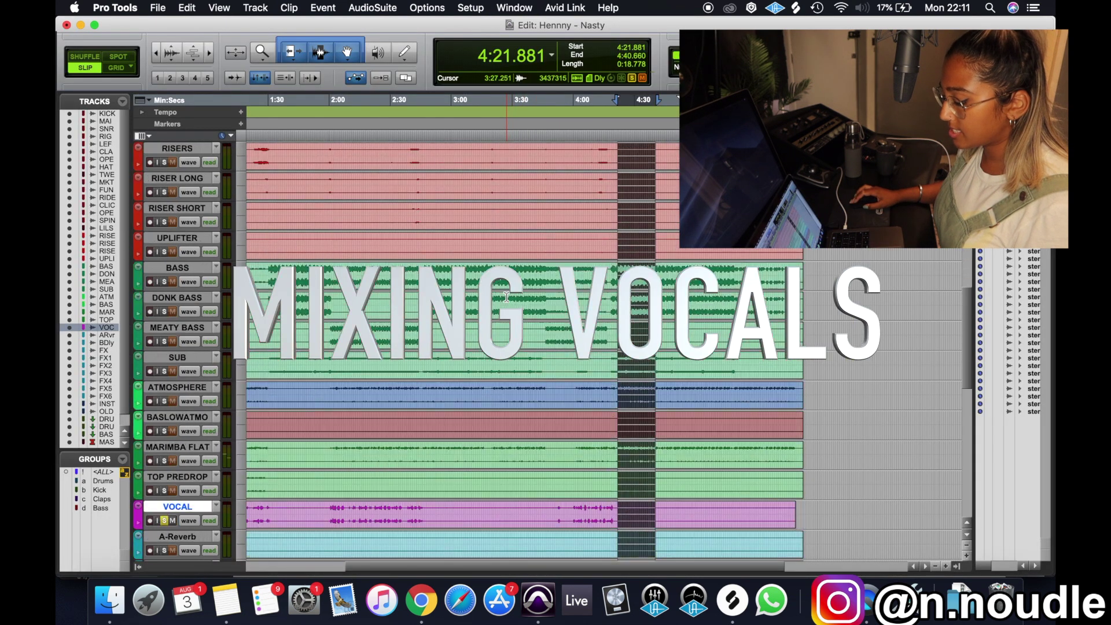
click(361, 413)
scroll(347, 416, left, 5)
scroll(347, 415, down, 1)
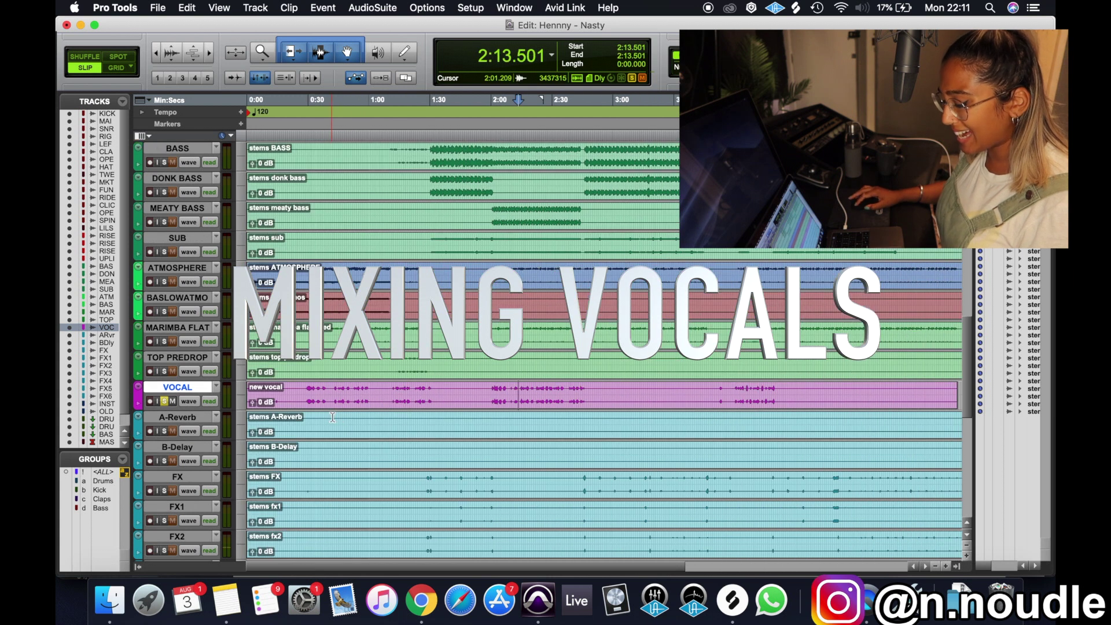
key(space)
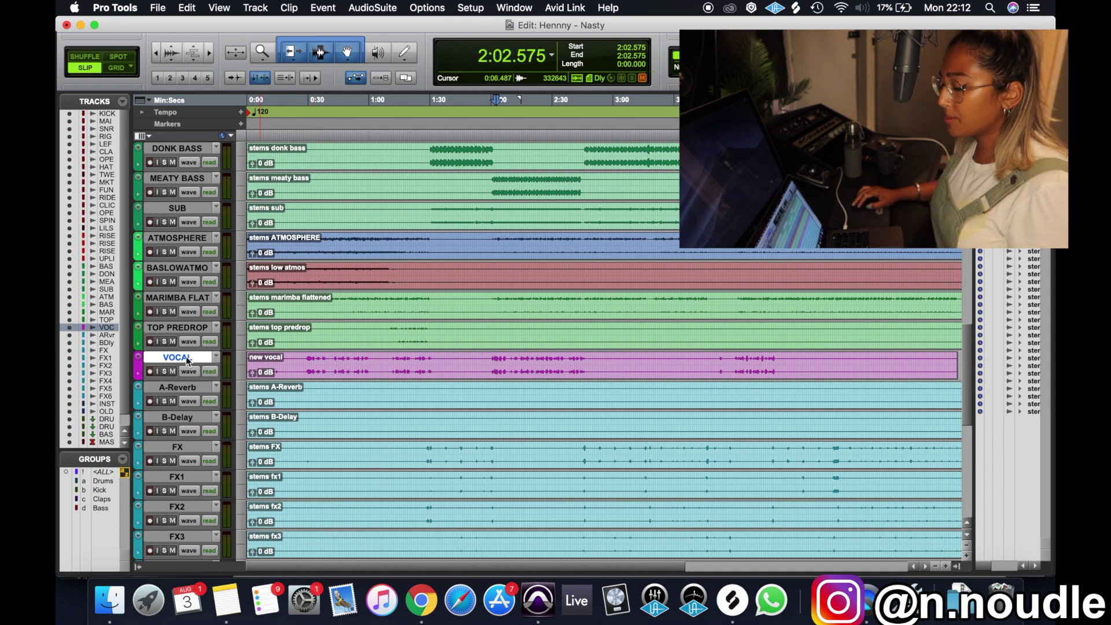
Create one new stereo audio track directly below the VOCAL track.
click(254, 7)
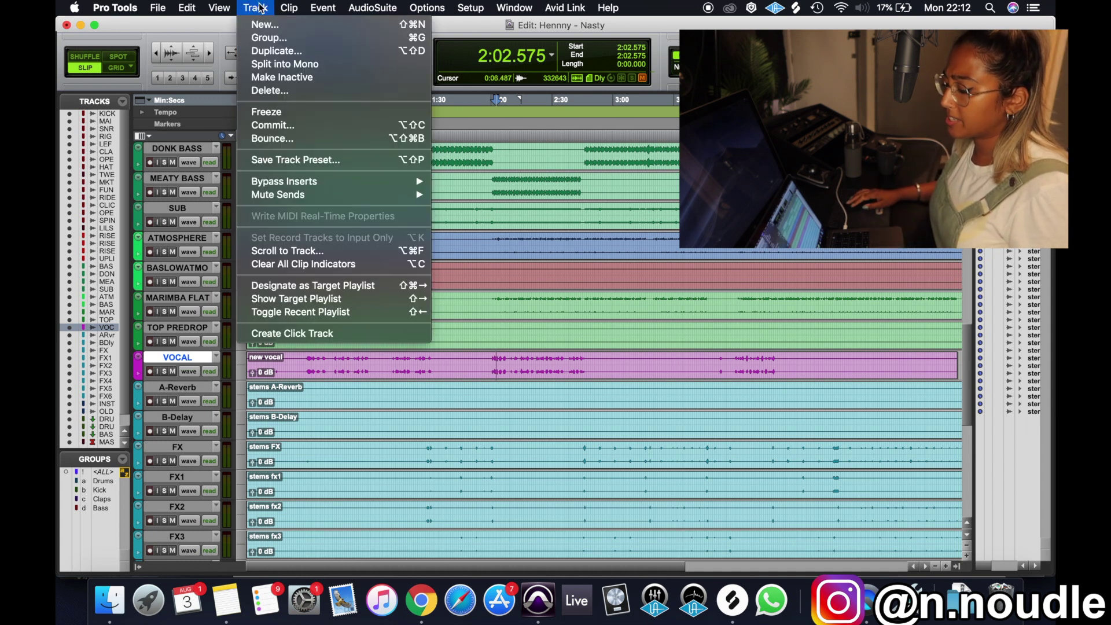
click(160, 186)
key(super+shift+n)
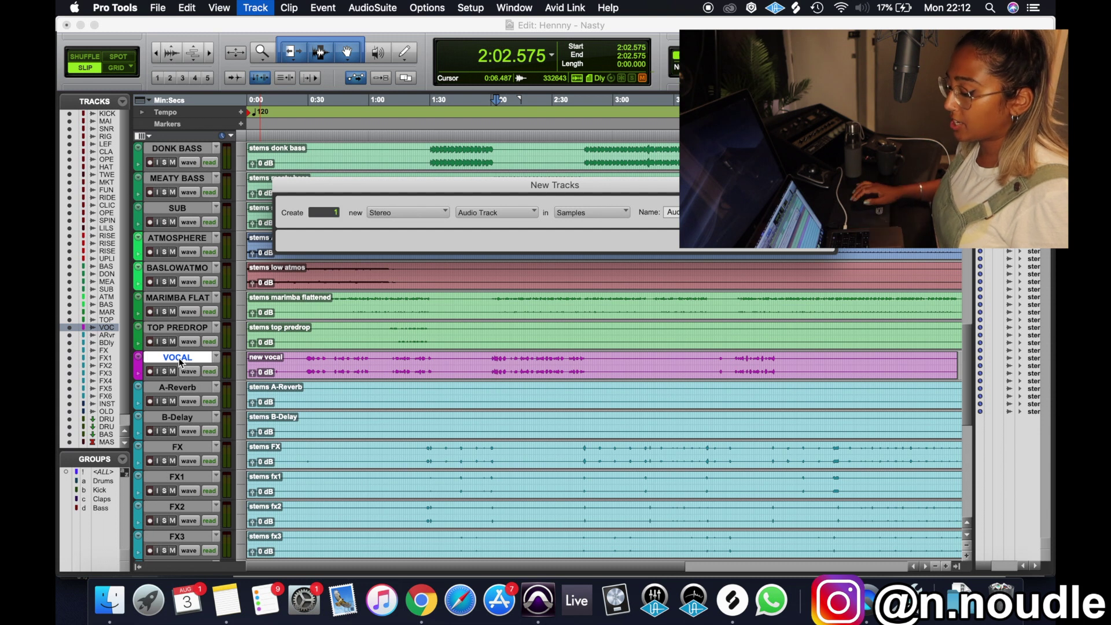
key(Return)
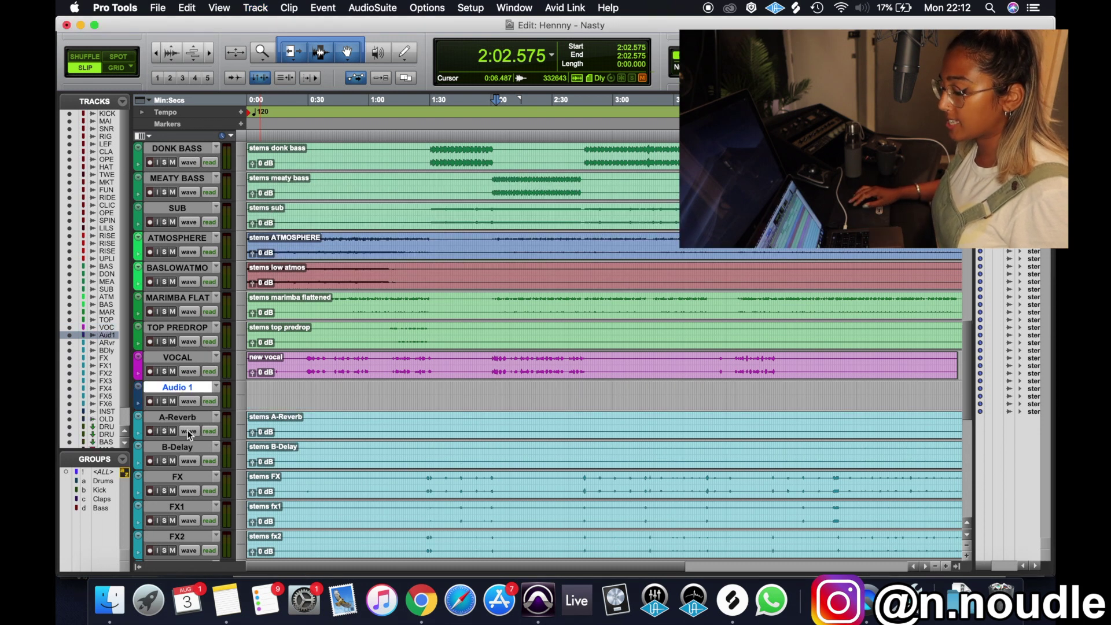
click(110, 600)
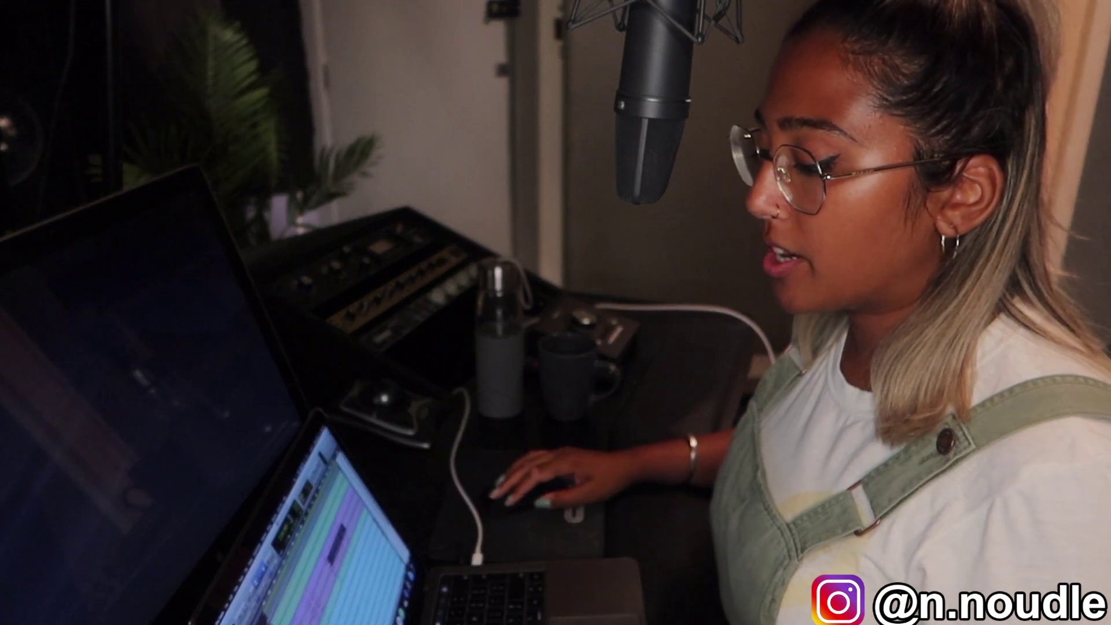
key(x)
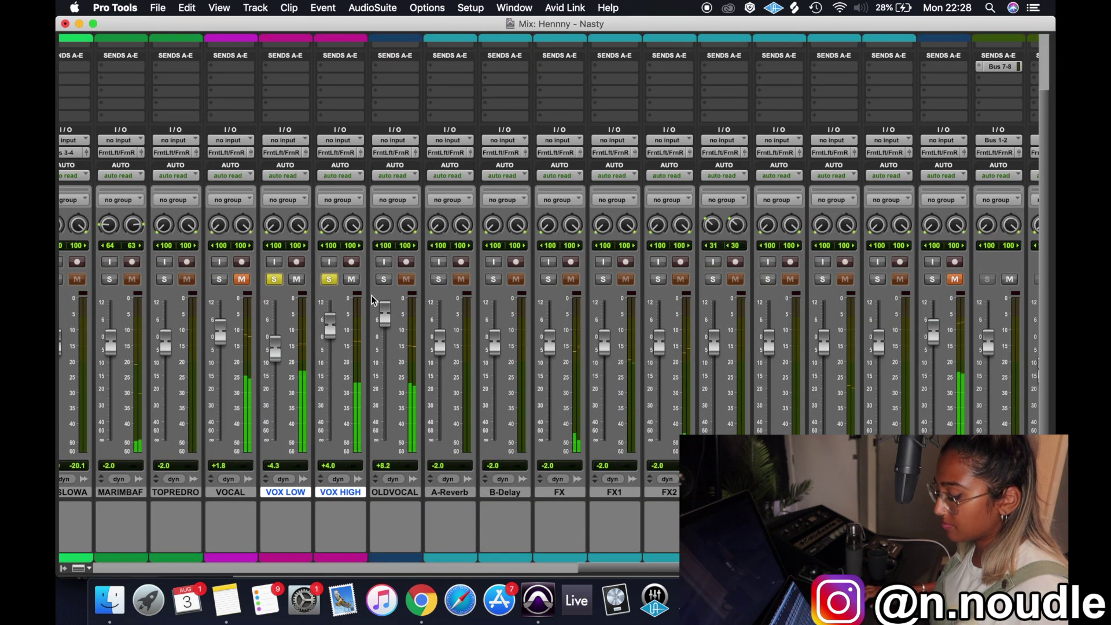
Examine the low-cut and high-cut filters of the Pro-Q 3 on the soloed VOX HIGH channel.
scroll(340, 88, up, 3)
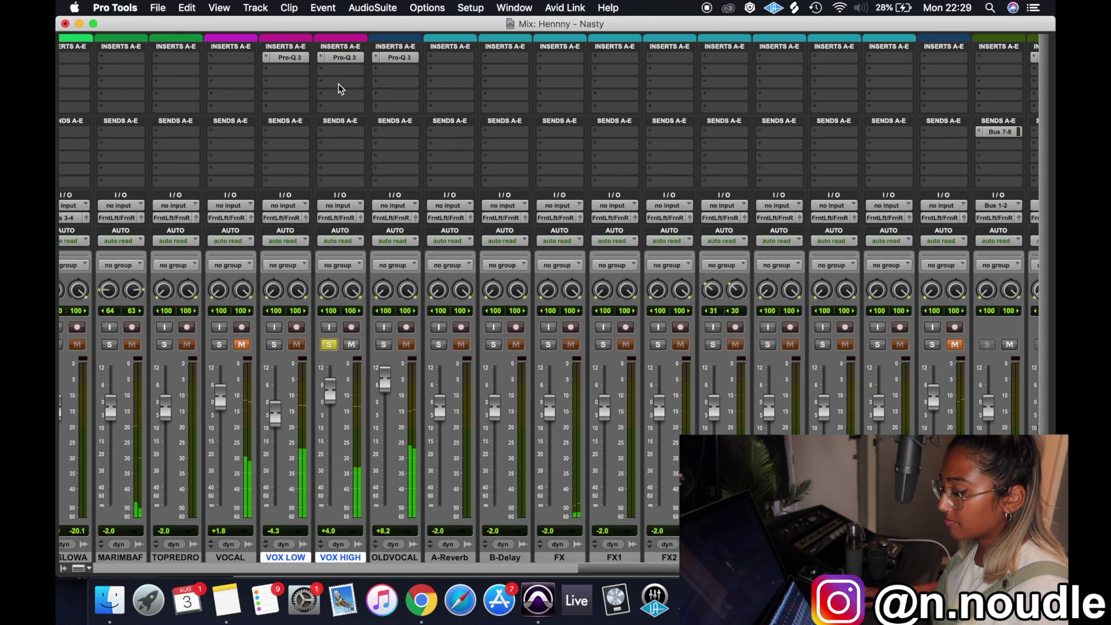
click(342, 58)
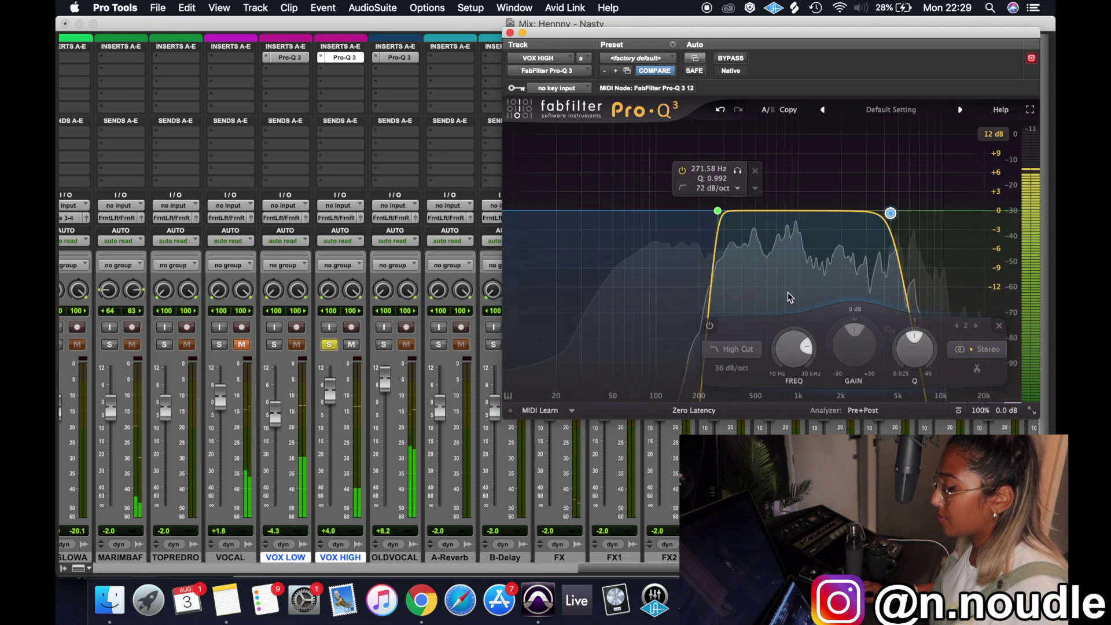
click(510, 33)
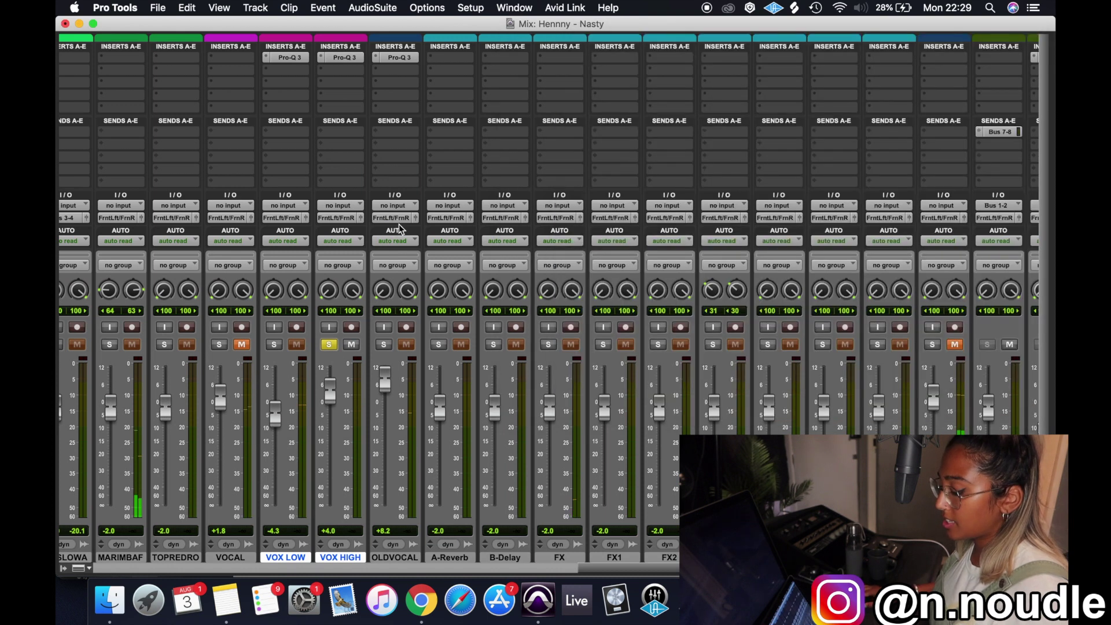
Solo VOX LOW instead of VOX HIGH and examine the filters of its Pro-Q 3.
click(328, 345)
click(273, 344)
click(286, 57)
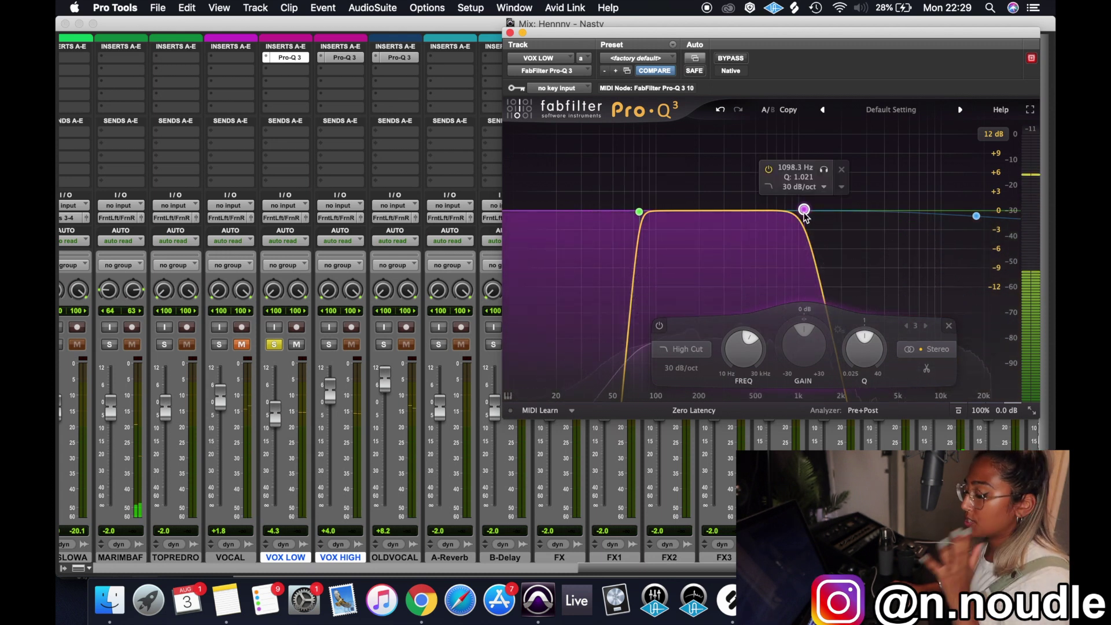
Listen to VOX LOW and VOX HIGH soloed together and compare them with the soloed OLDVOCAL.
click(329, 345)
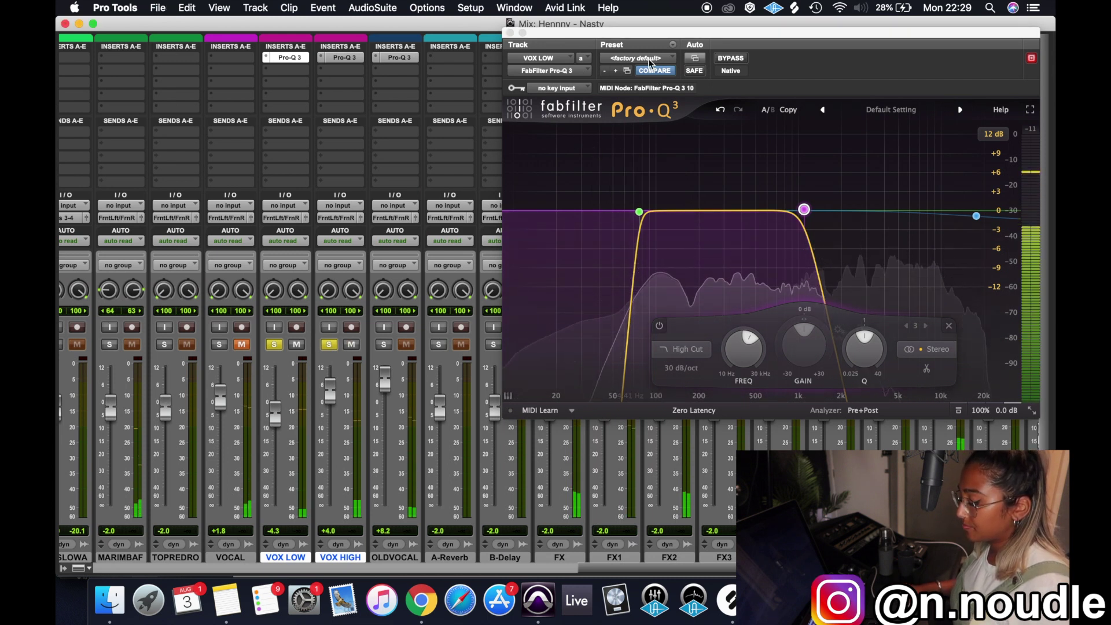
click(510, 33)
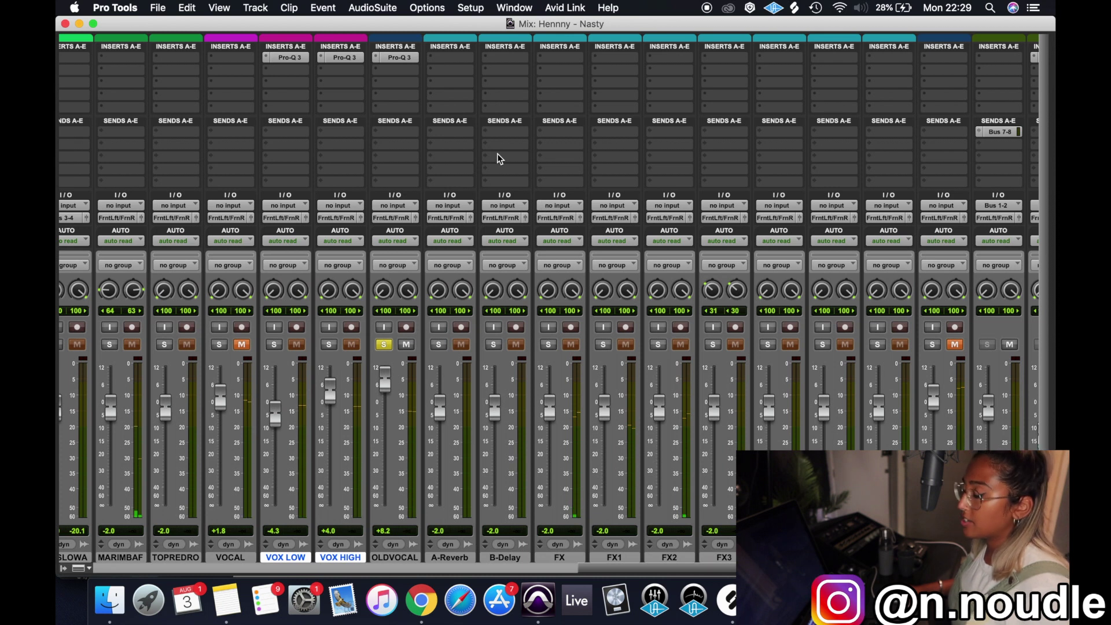
click(383, 345)
click(326, 346)
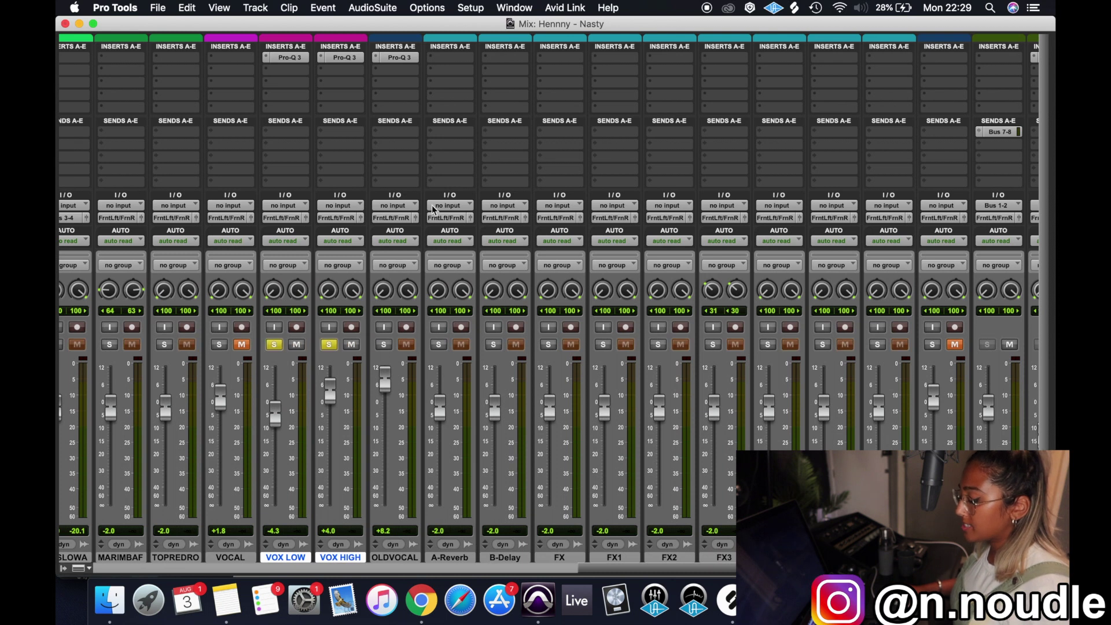
Create a stereo aux track directly after BASS Sub and name it VOX Sub.
scroll(428, 226, down, 3)
scroll(405, 249, right, 5)
scroll(382, 268, left, 2)
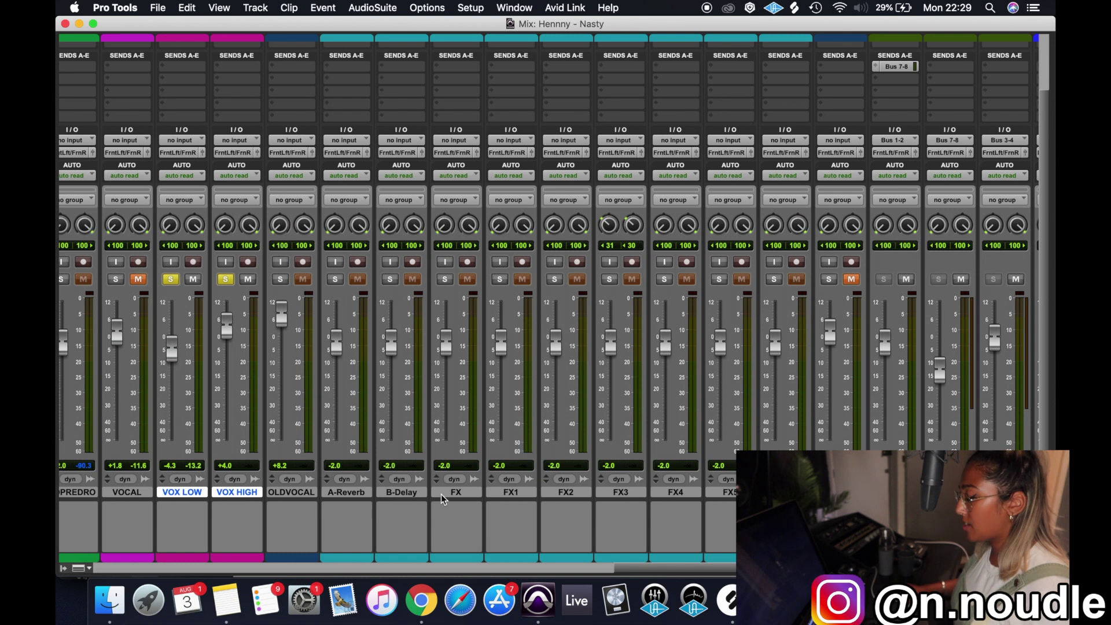
scroll(443, 498, right, 5)
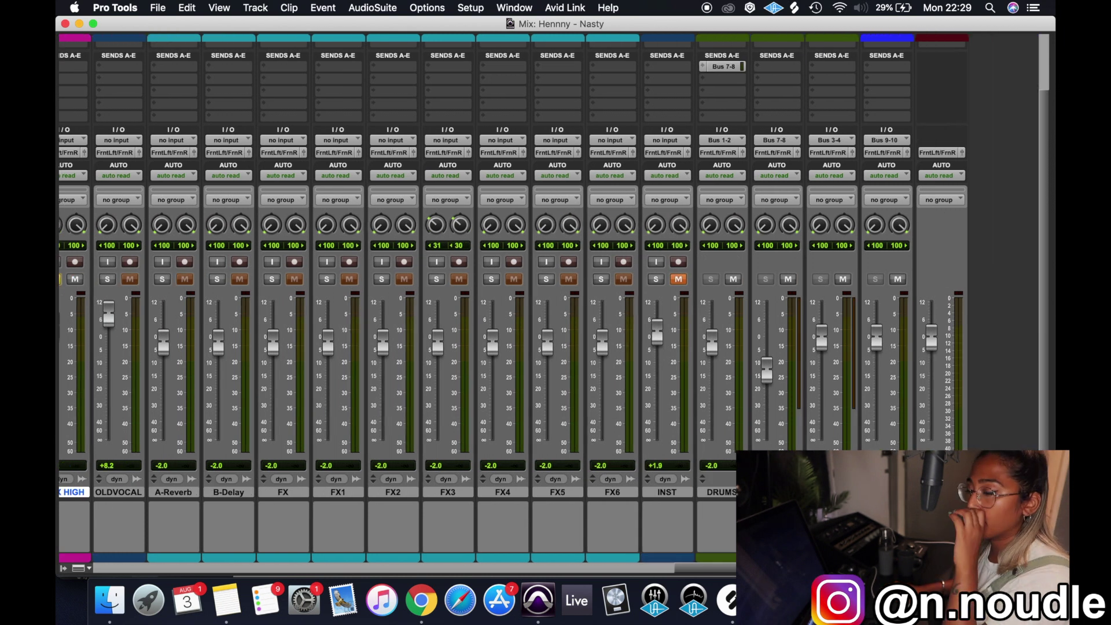
key(shift+super+n)
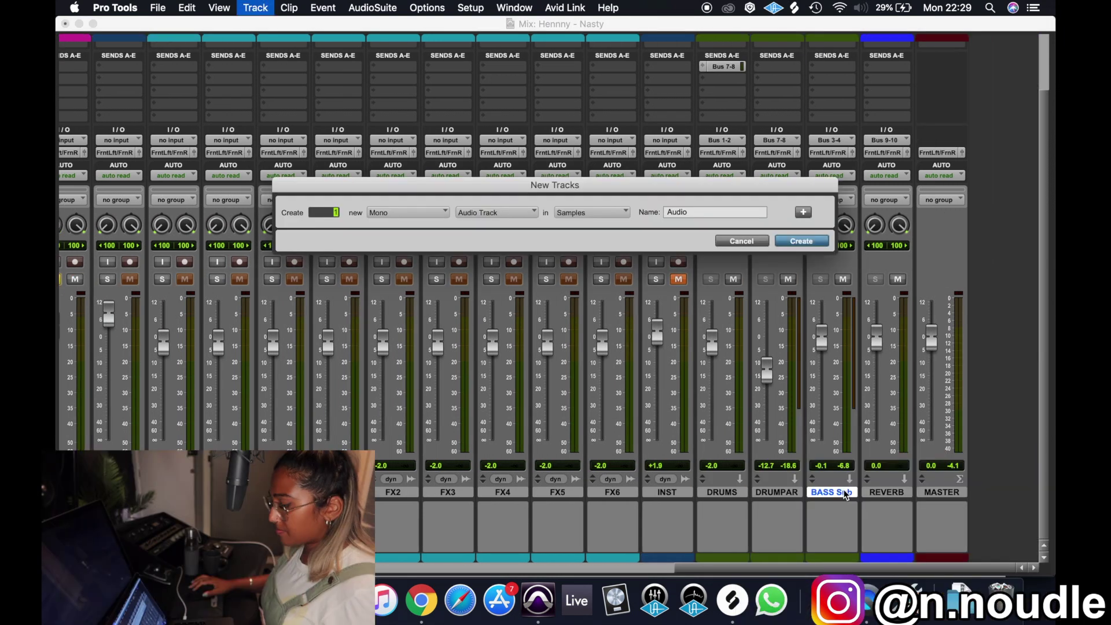
key(Return)
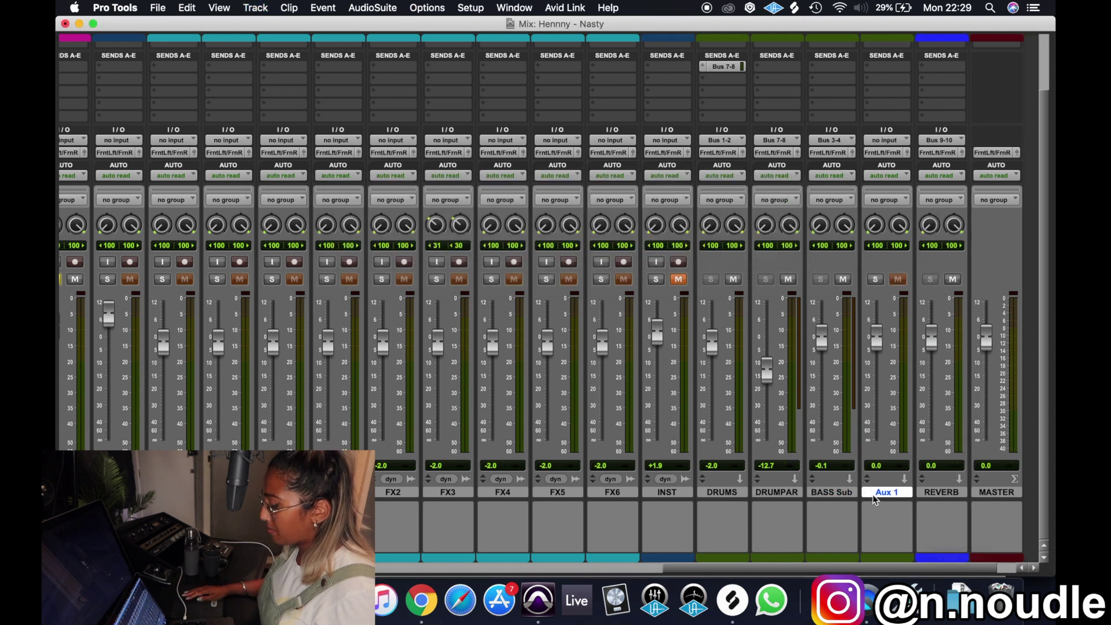
double_click(886, 491)
text(VOX Sub)
key(Return)
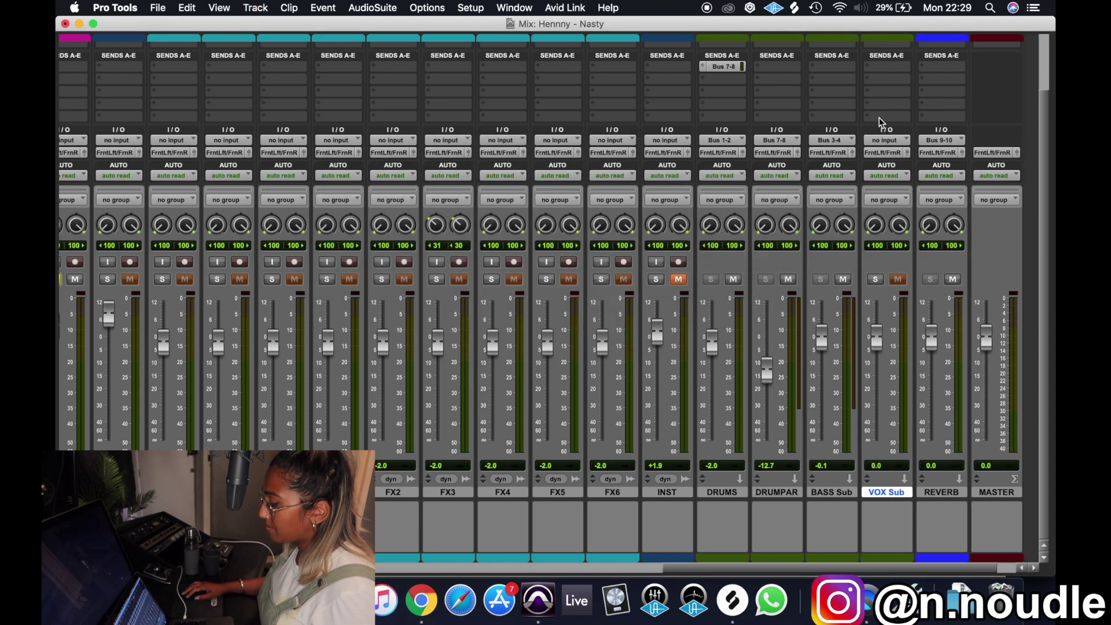
Set the VOX Sub input to Bus 11-12 and route the VOX LOW and VOX HIGH outputs to Bus 11-12.
click(887, 140)
click(980, 204)
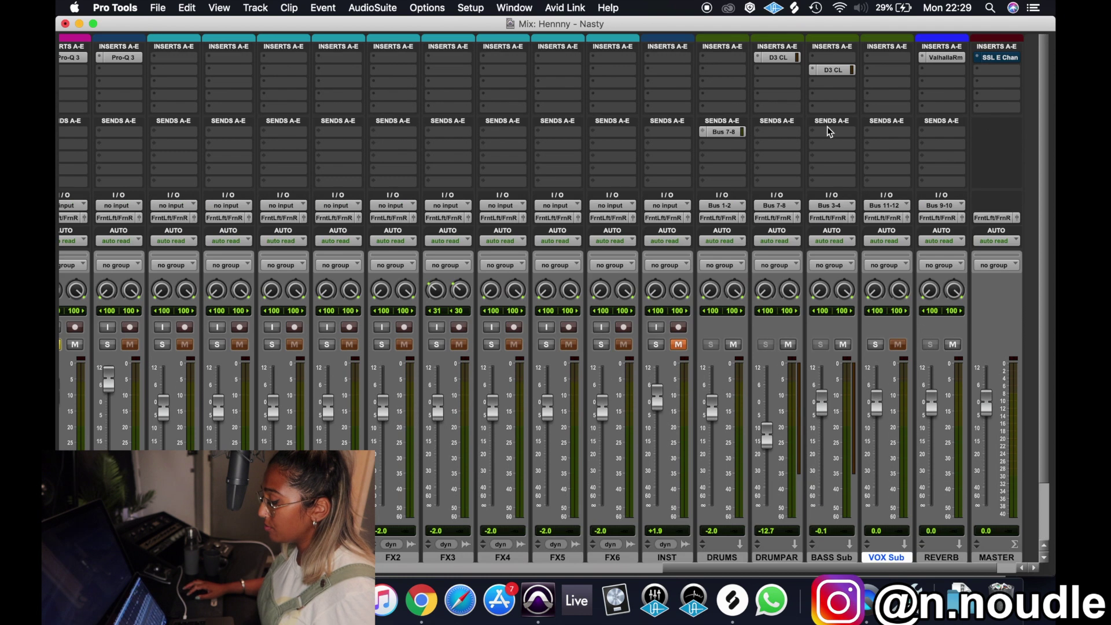
scroll(828, 127, left, 10)
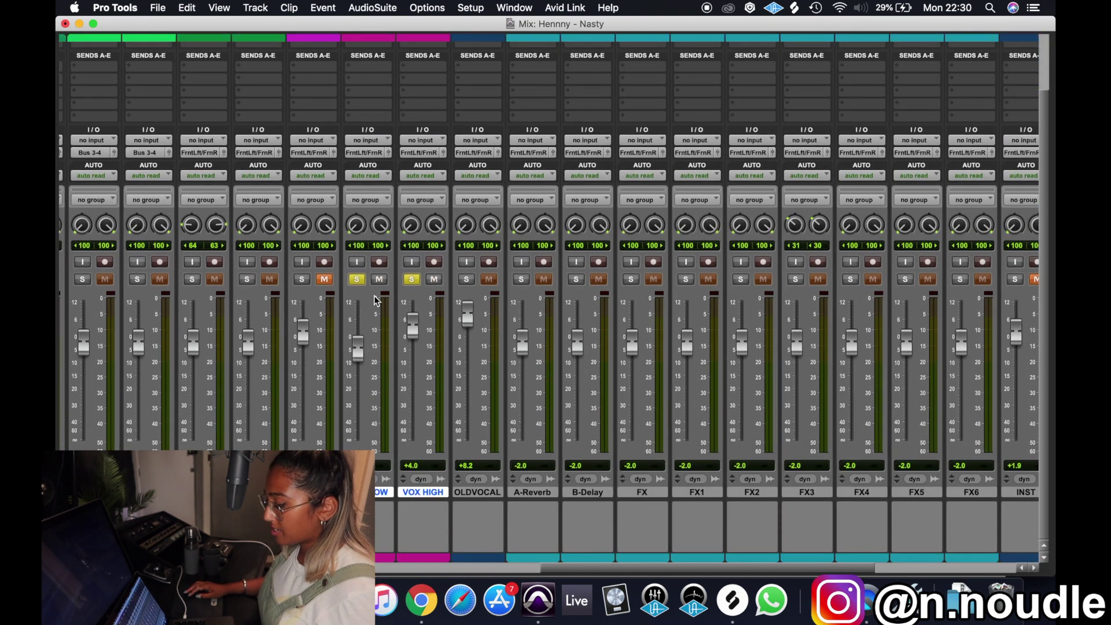
click(364, 152)
mouse_move(400, 165)
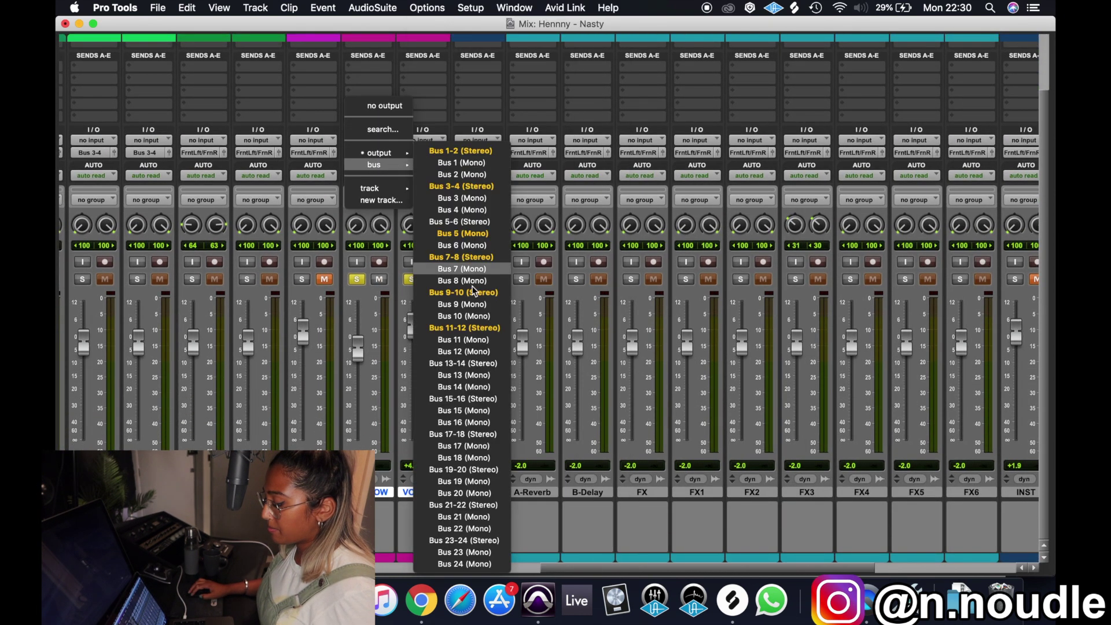
click(457, 331)
Check the routing of the vocal and sub channels and the ValhallaRoom settings on the REVERB channel.
scroll(955, 275, right, 8)
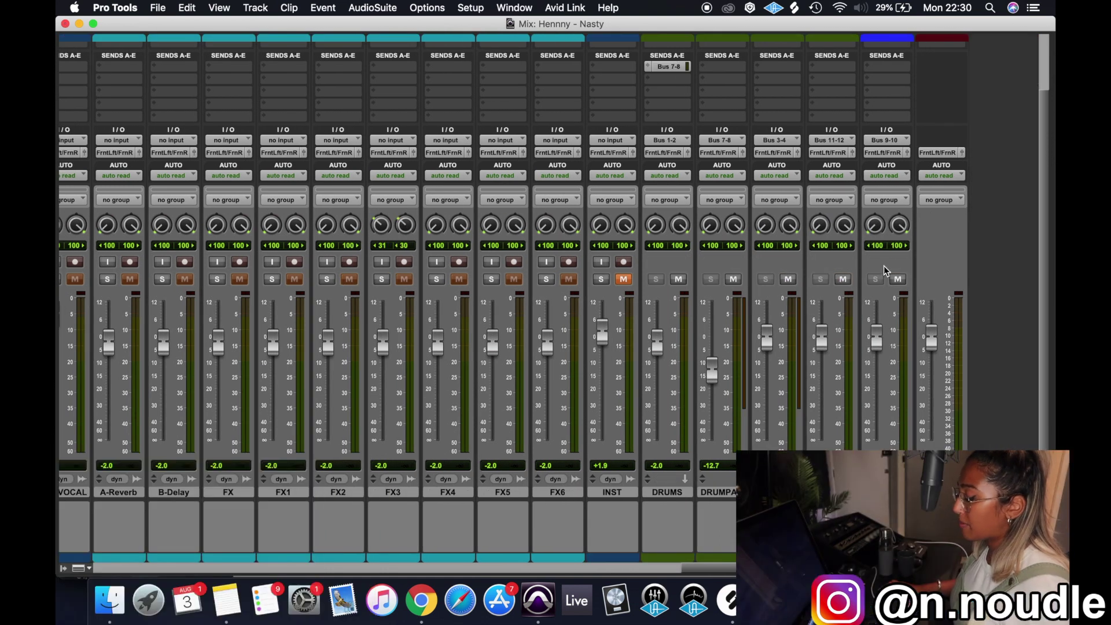
scroll(82, 280, left, 5)
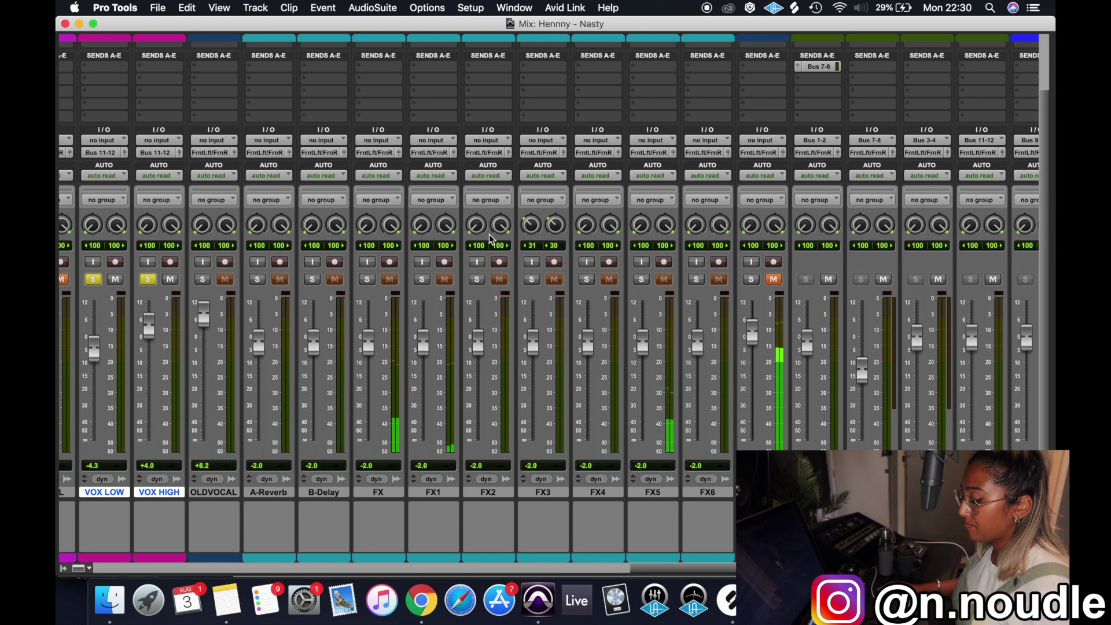
scroll(884, 363, right, 3)
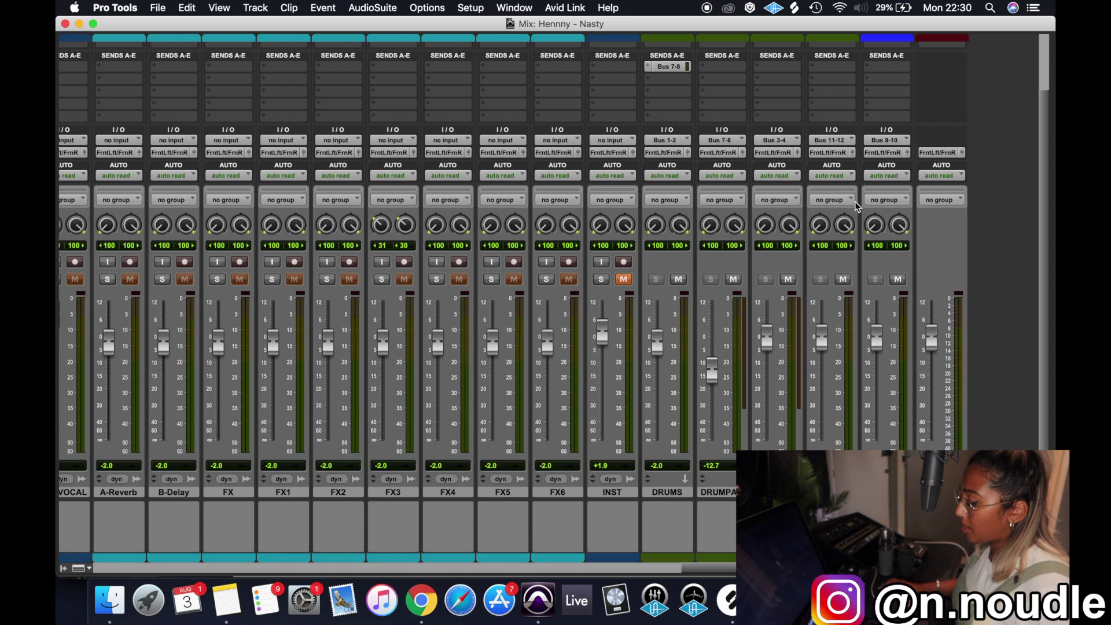
scroll(856, 206, up, 3)
click(891, 58)
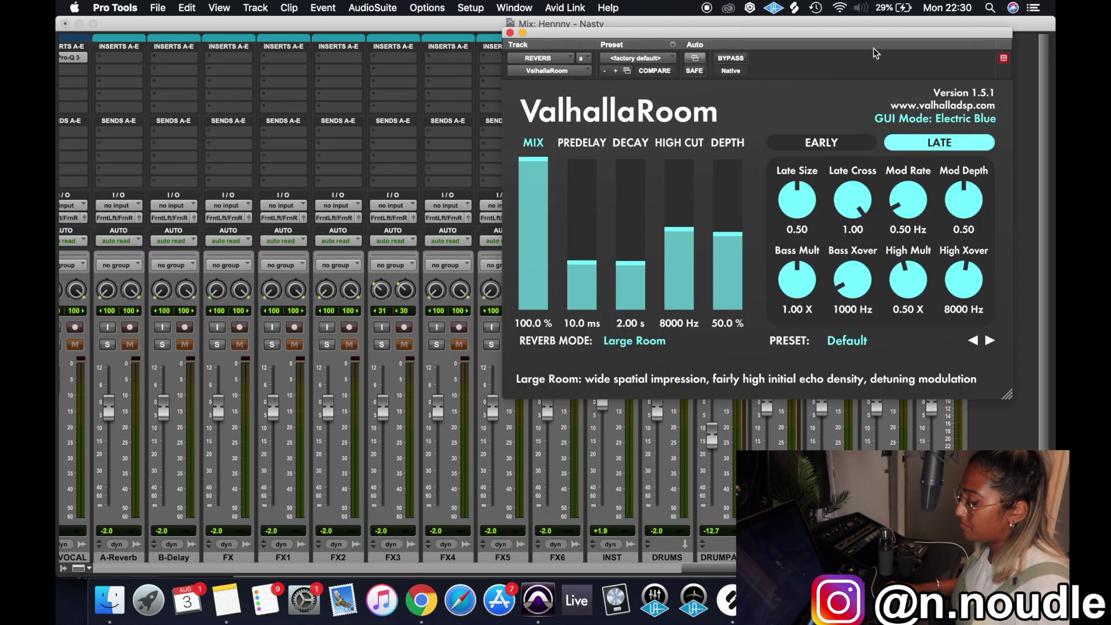
click(510, 32)
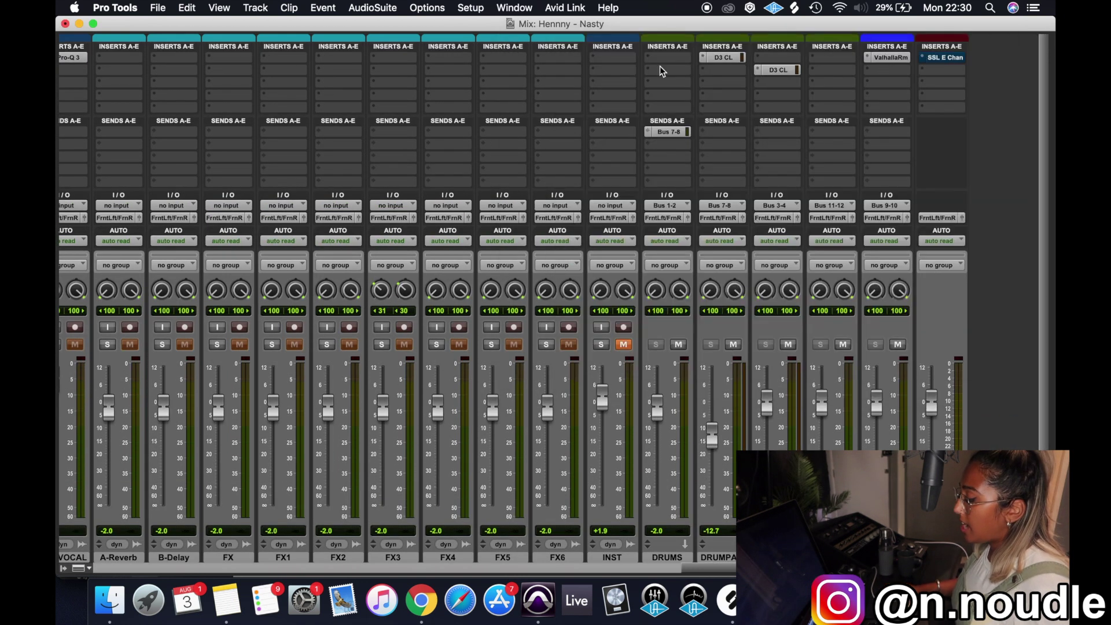
Add a send to Bus 9-10 on VOX Sub and raise its level to about -4.3 dB.
click(838, 133)
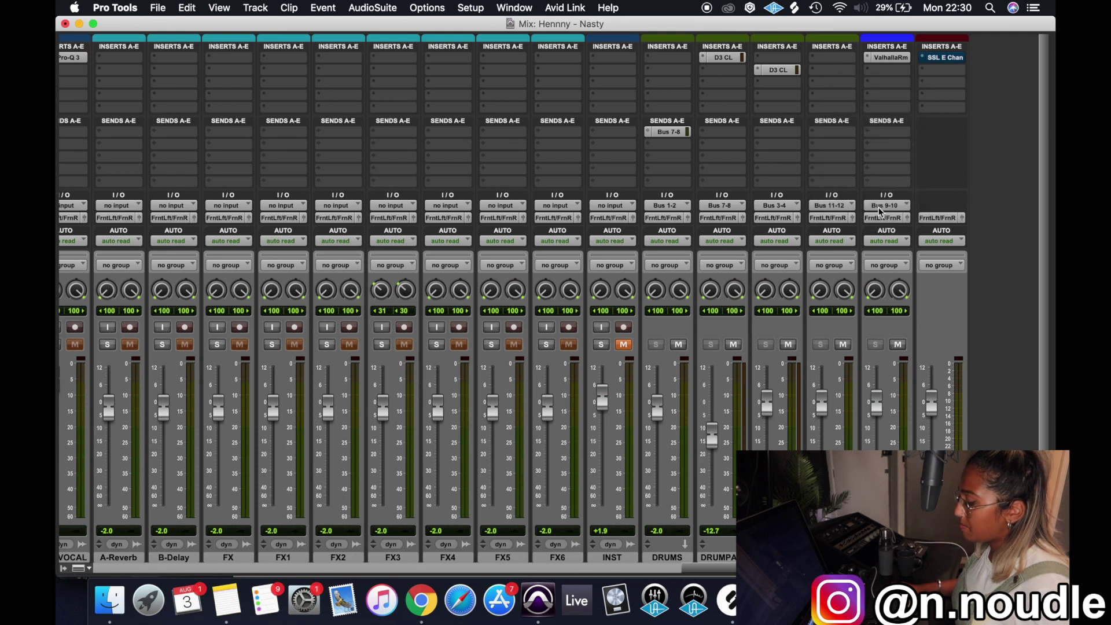
click(841, 136)
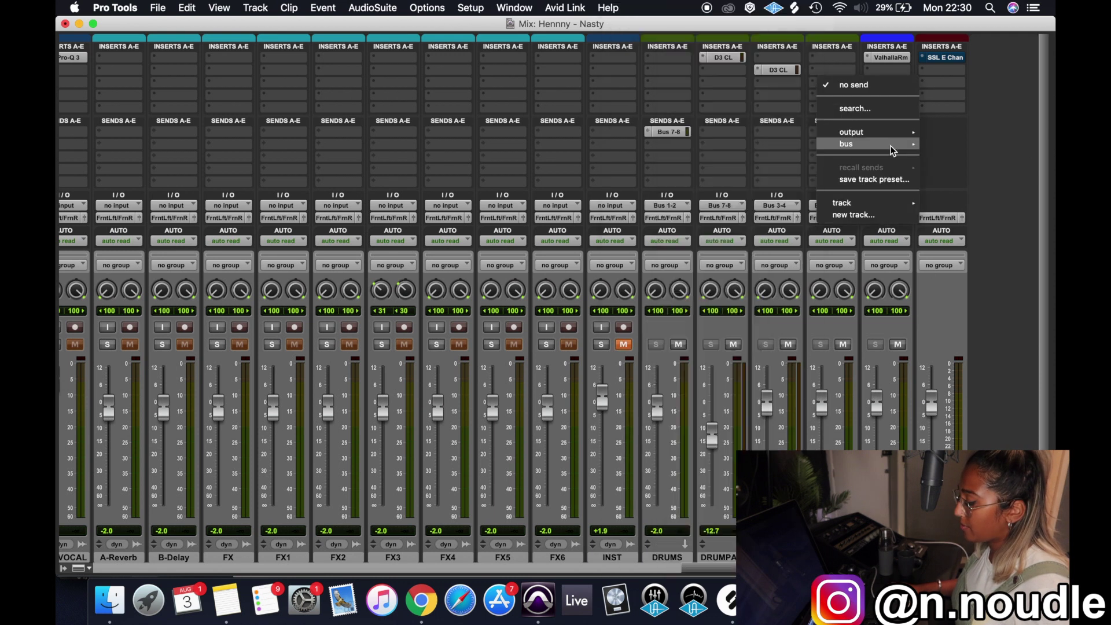
mouse_move(850, 143)
click(968, 290)
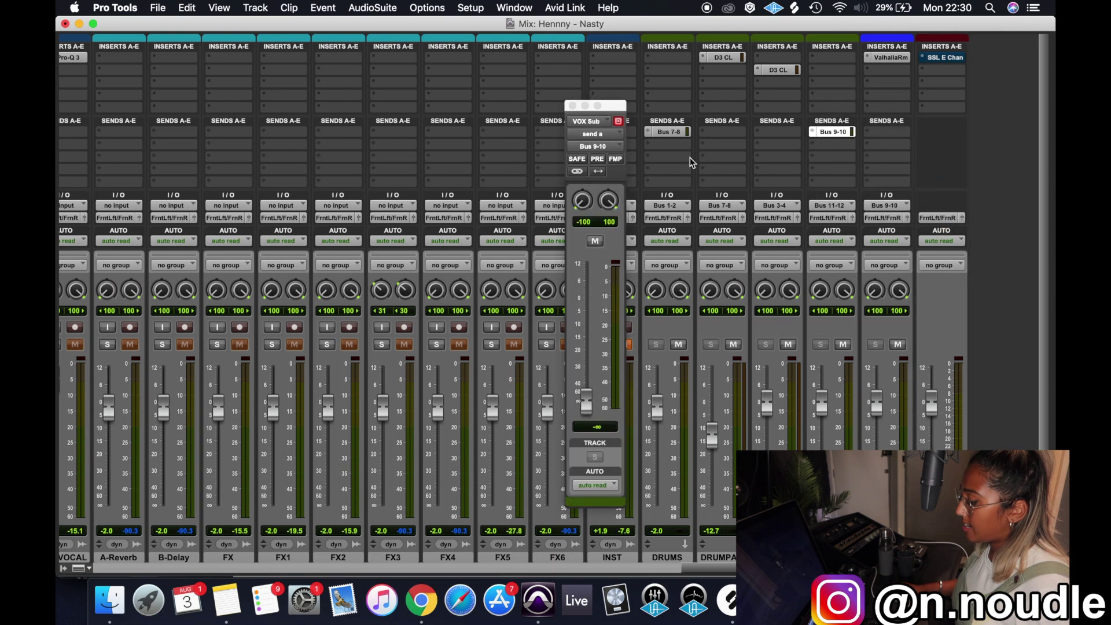
drag(611, 106, 637, 94)
drag(612, 387, 615, 295)
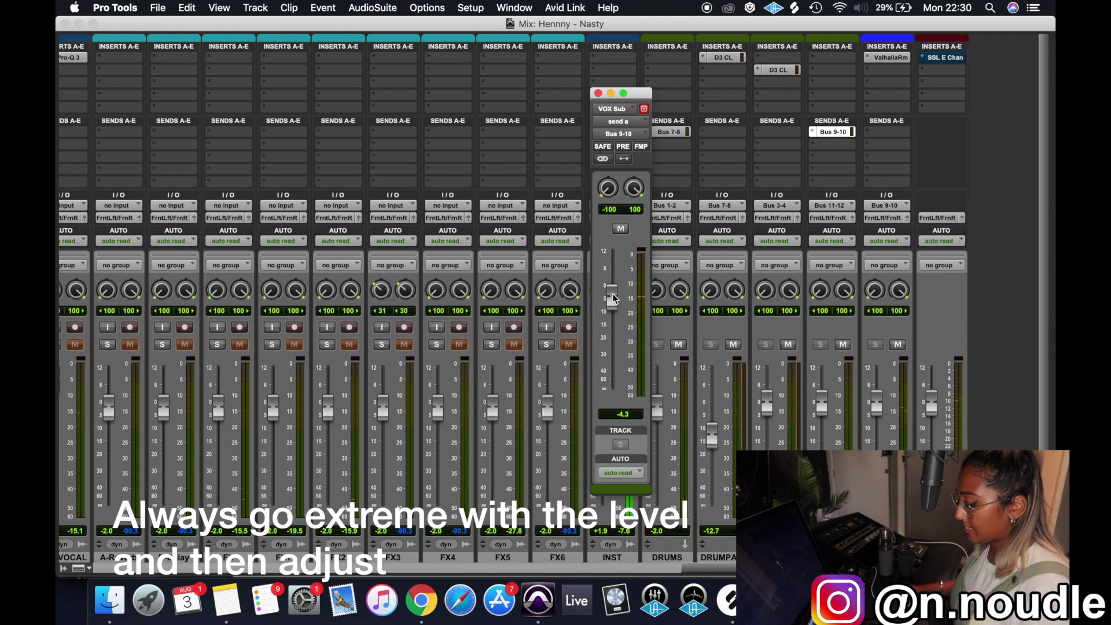
Adjust a parameter of the ValhallaRoom reverb on the REVERB channel and close the plug-in.
click(905, 56)
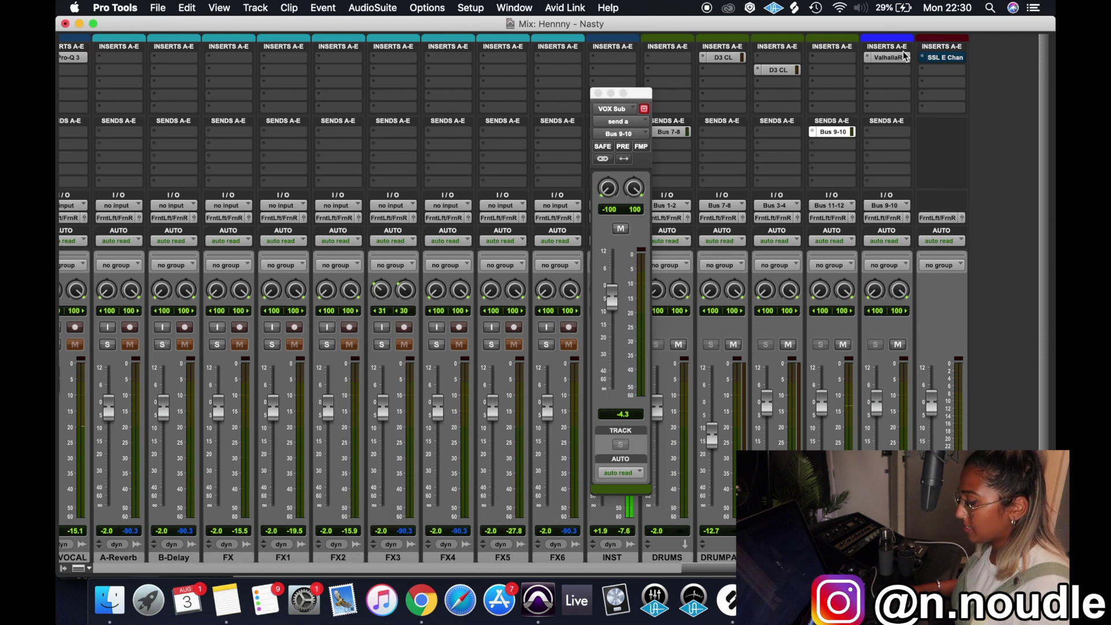
click(905, 56)
drag(533, 159, 532, 196)
key(super+w)
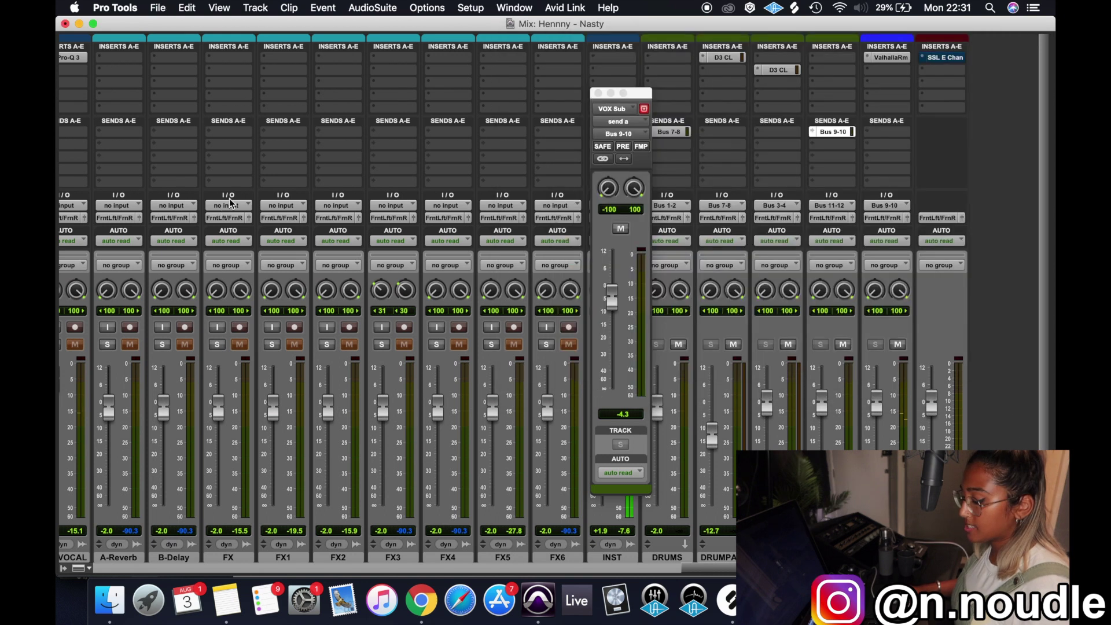
Stop playback and toggle solo on the selected VOX LOW and VOX HIGH tracks.
scroll(345, 293, left, 5)
key(super+equal)
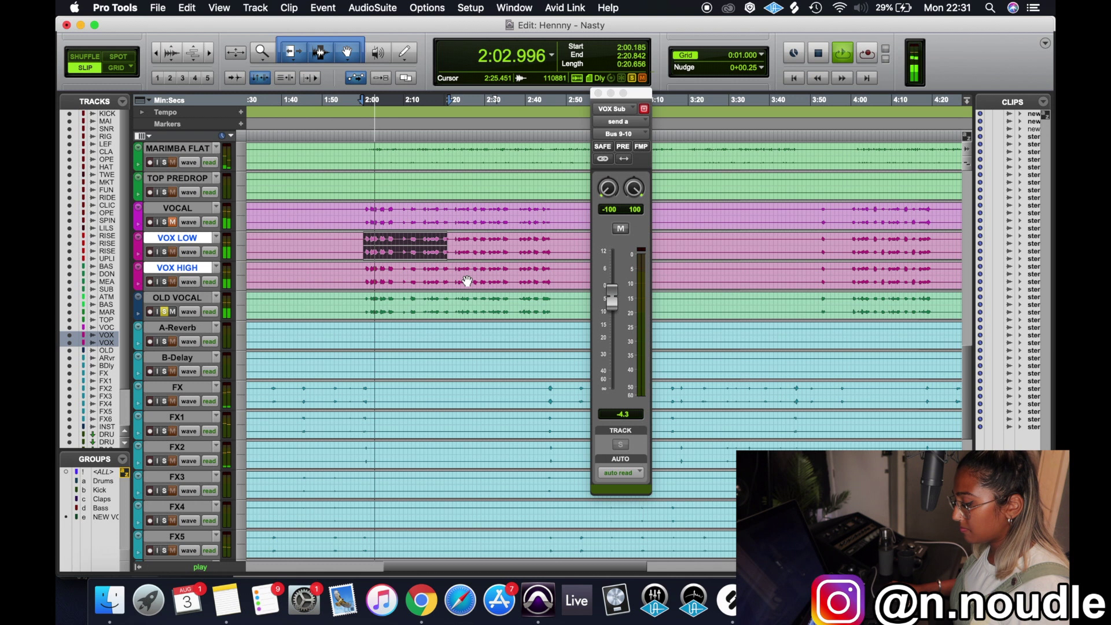
key(space)
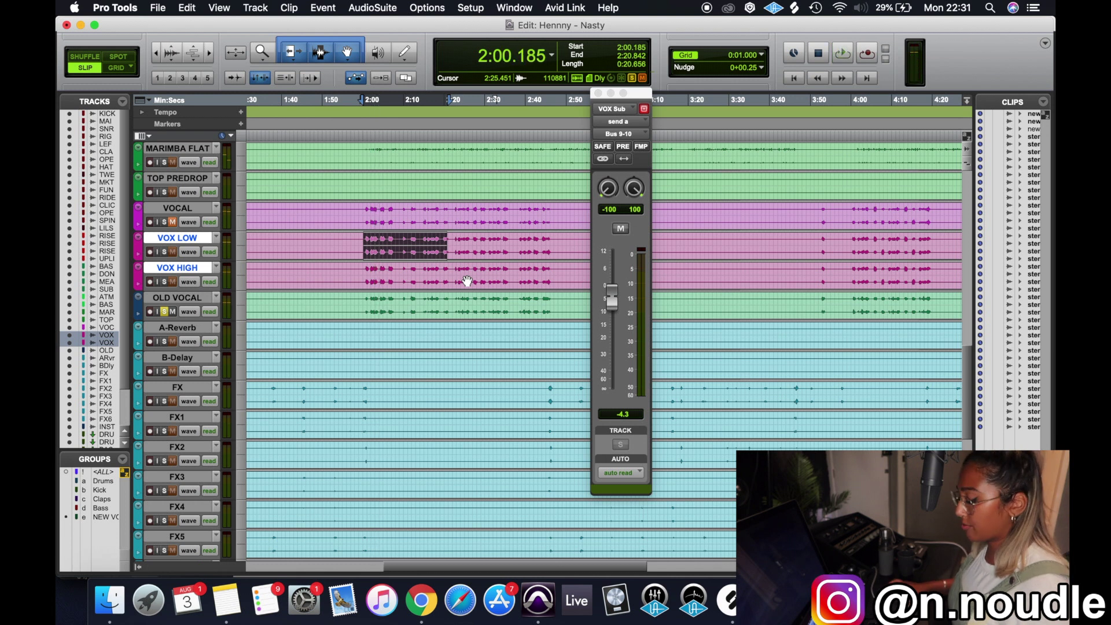
key(super+equal)
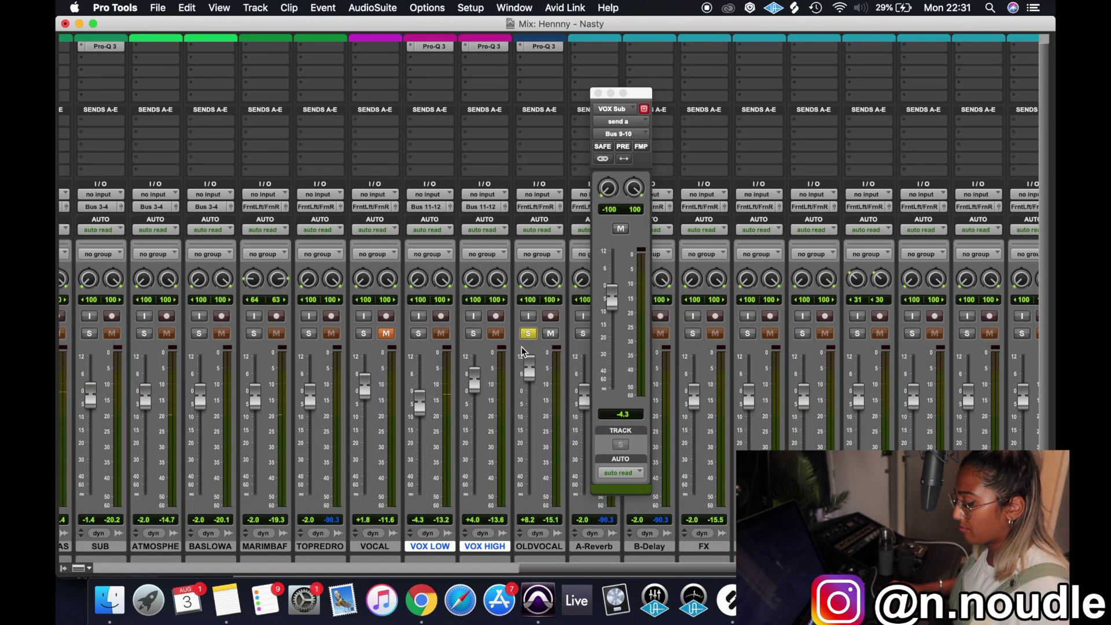
key(shift+s)
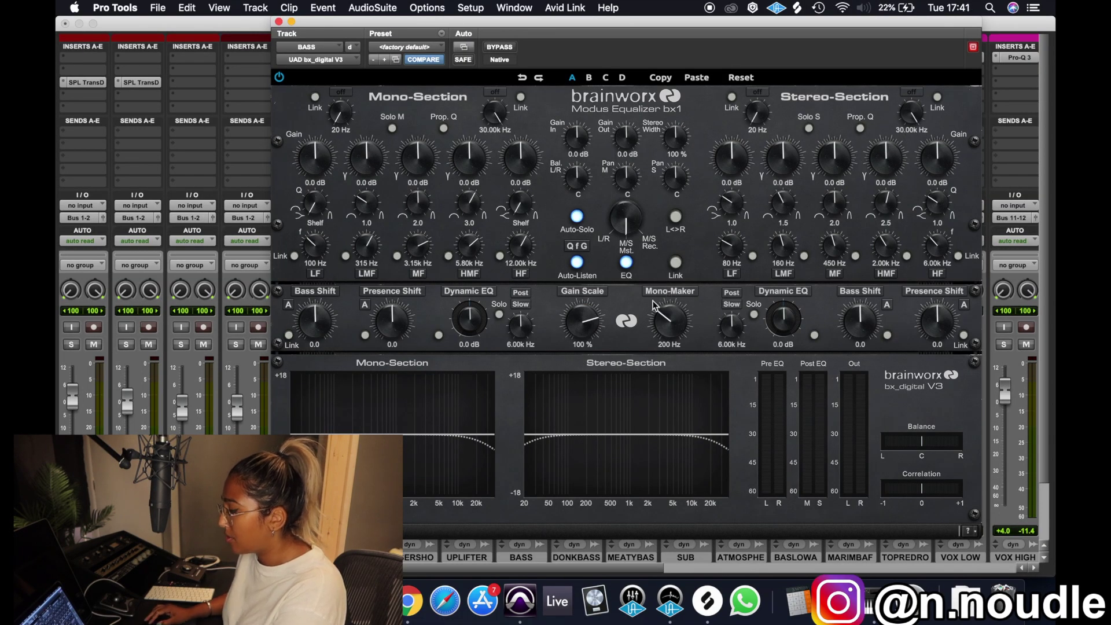
Close the bx_digital V3 plug-in on BASS and review the inserts and routing across the drum, bass and vocal channels.
click(279, 22)
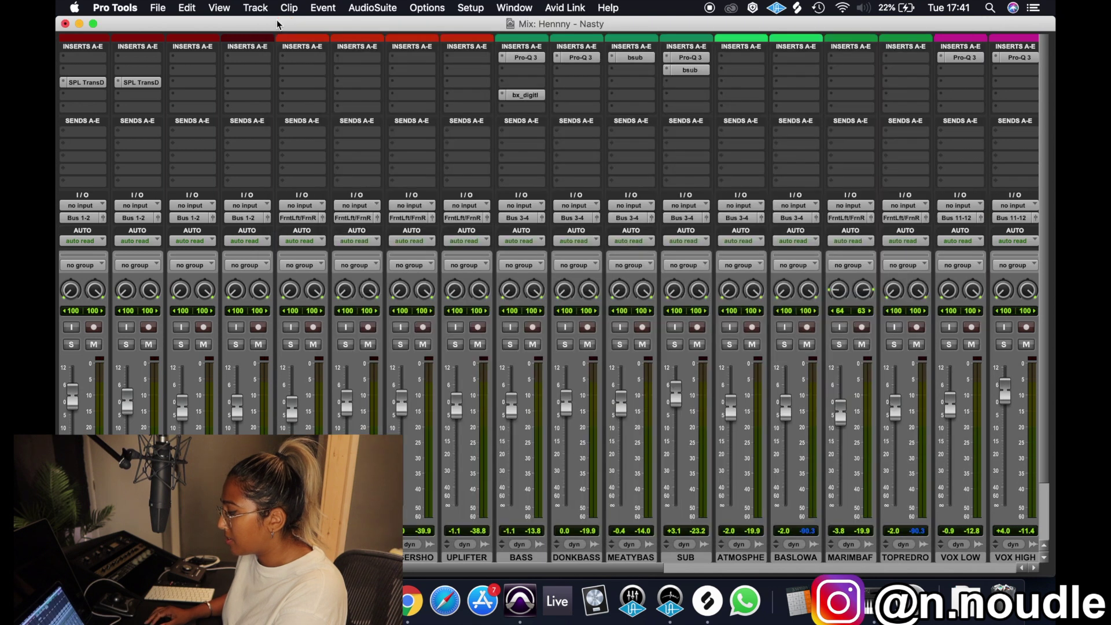
scroll(571, 98, down, 2)
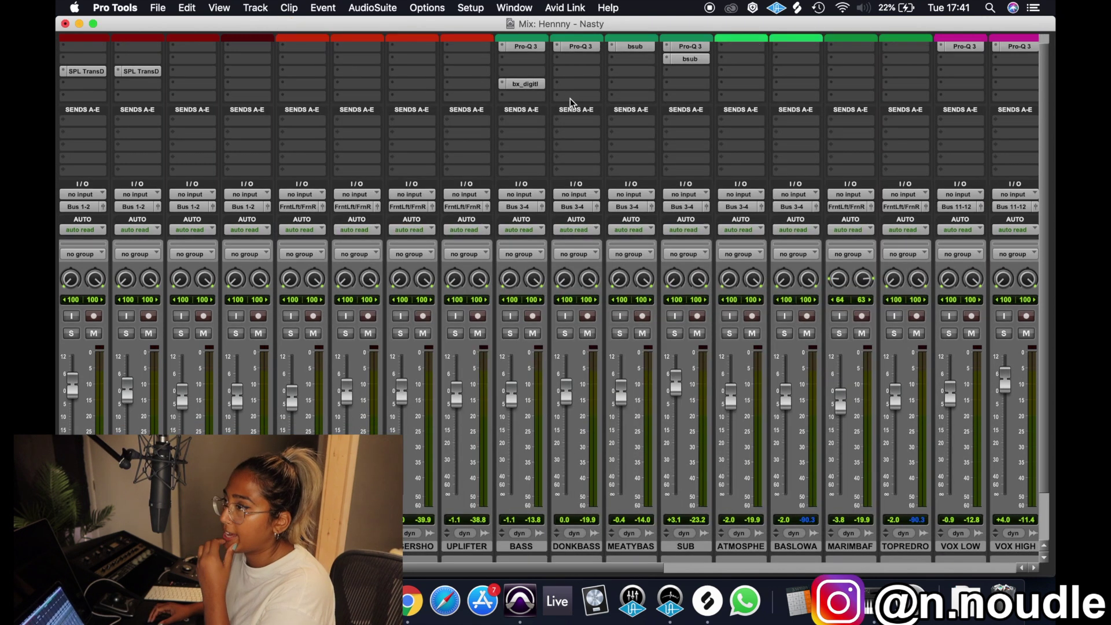
scroll(570, 99, left, 3)
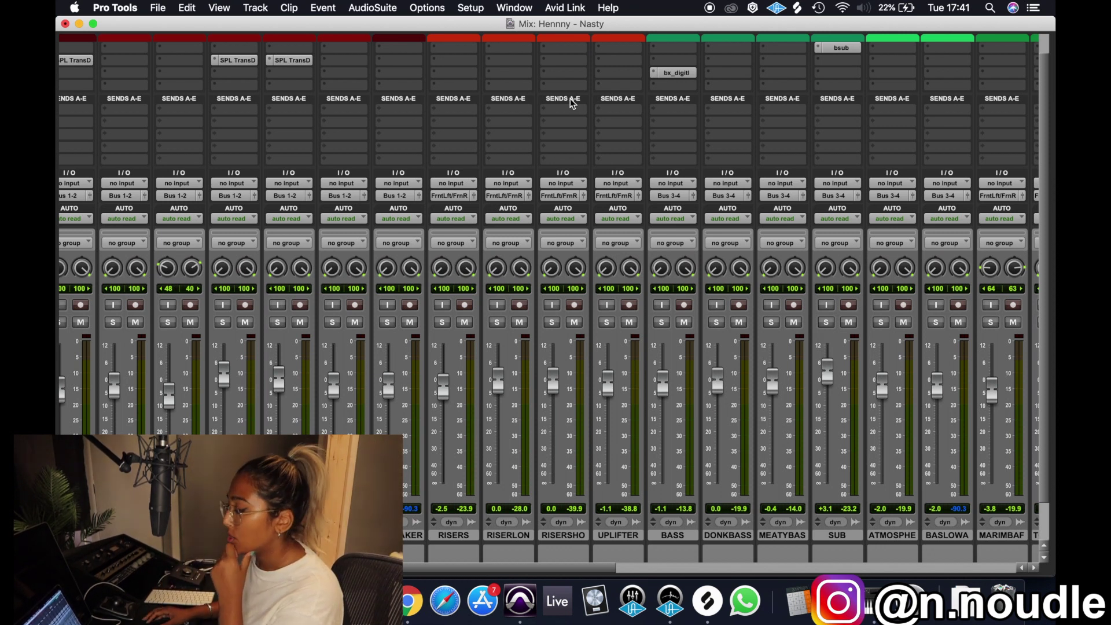
scroll(571, 102, left, 5)
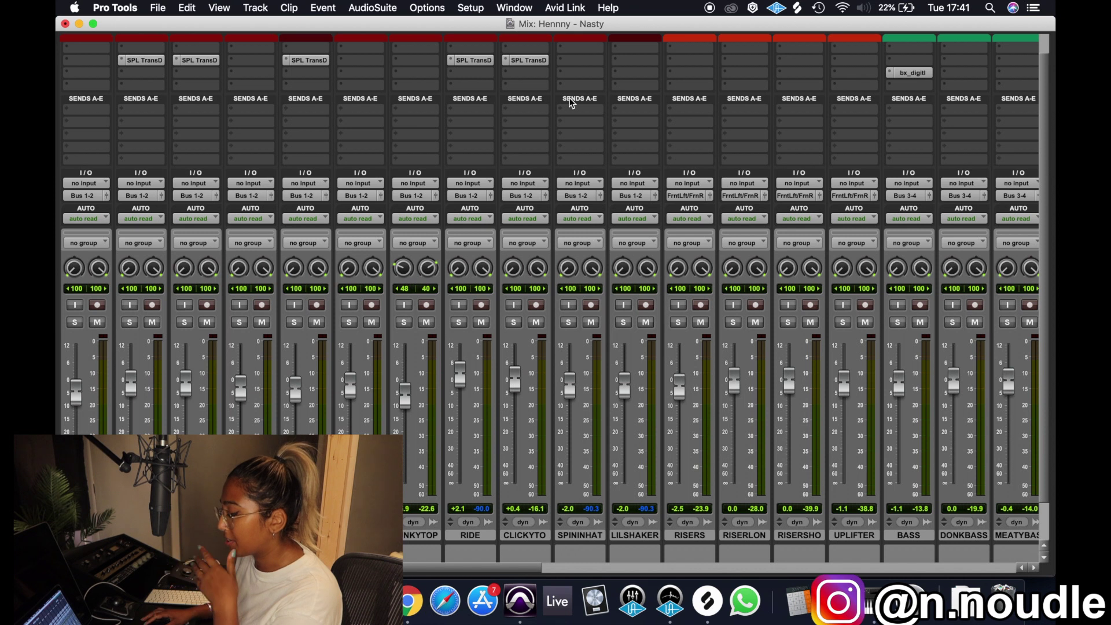
scroll(570, 102, left, 3)
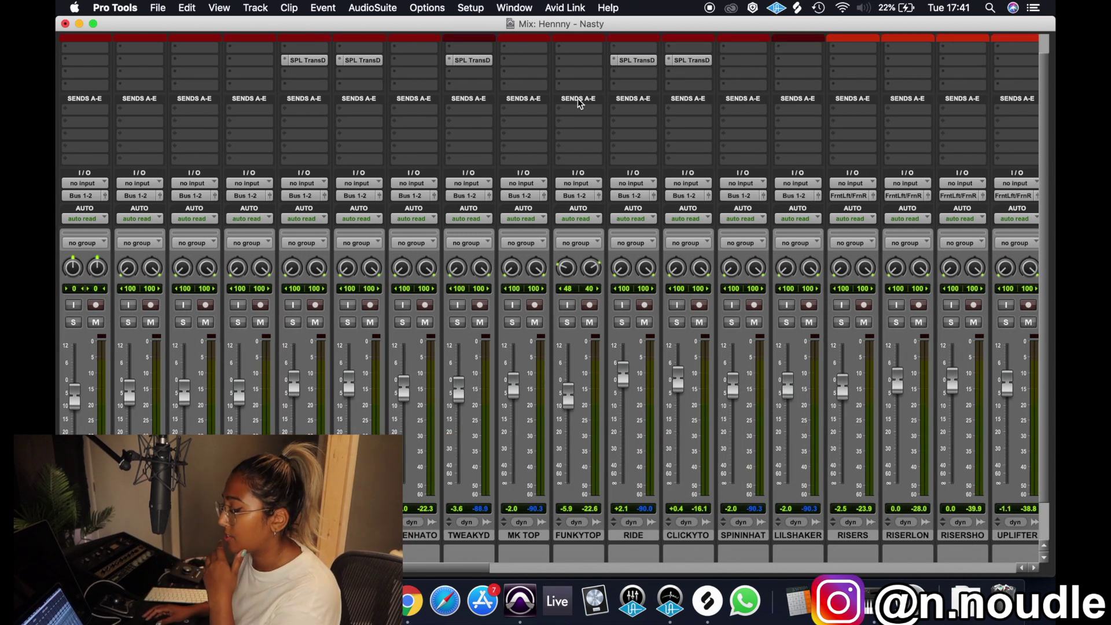
scroll(577, 99, up, 2)
scroll(577, 98, right, 10)
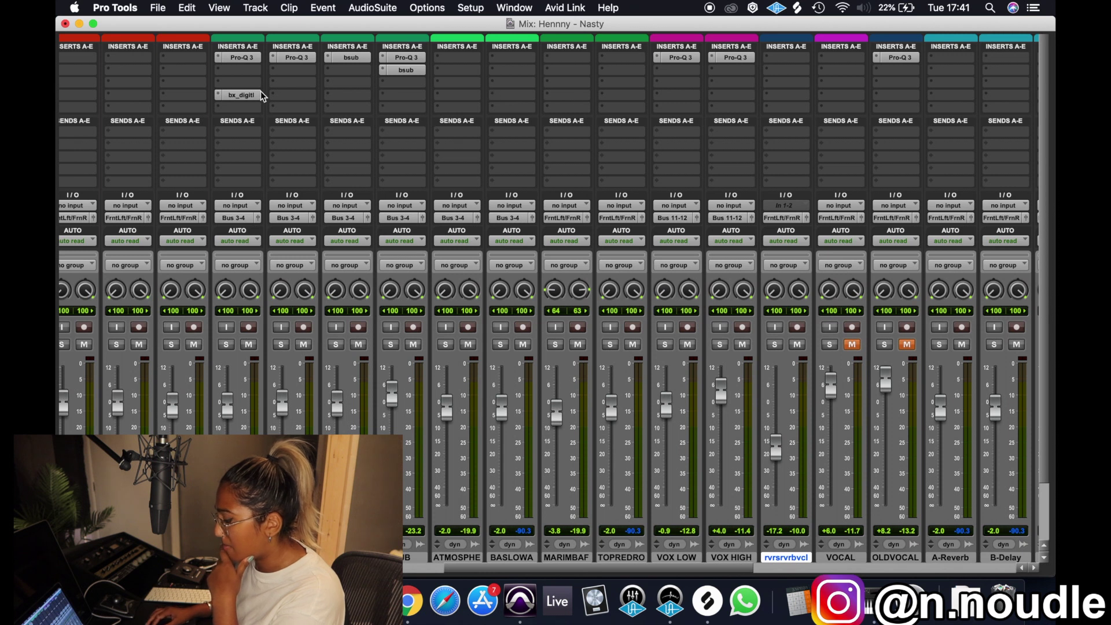
scroll(238, 94, right, 10)
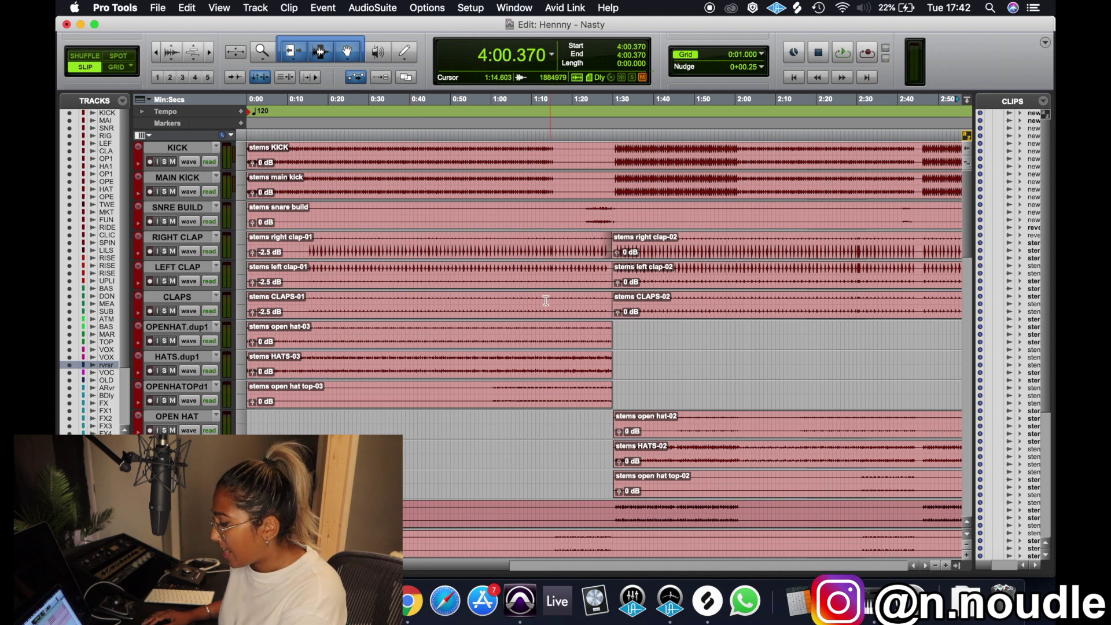
Inspect the clip gain of the intro clips on RIGHT CLAP, LEFT CLAP and CLAPS.
click(285, 255)
click(288, 283)
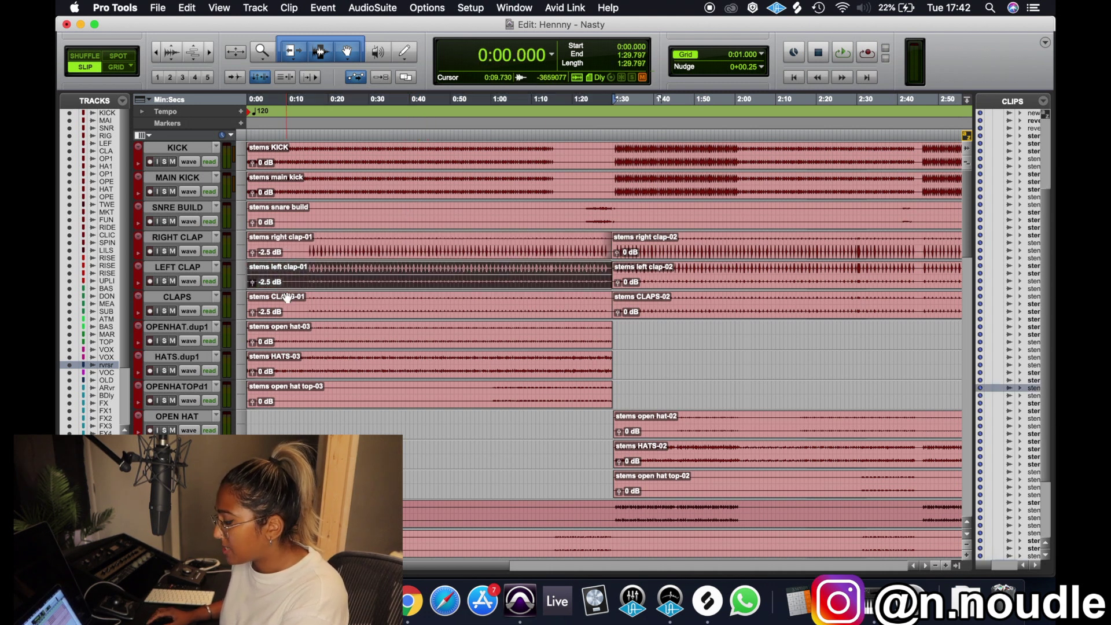
click(289, 306)
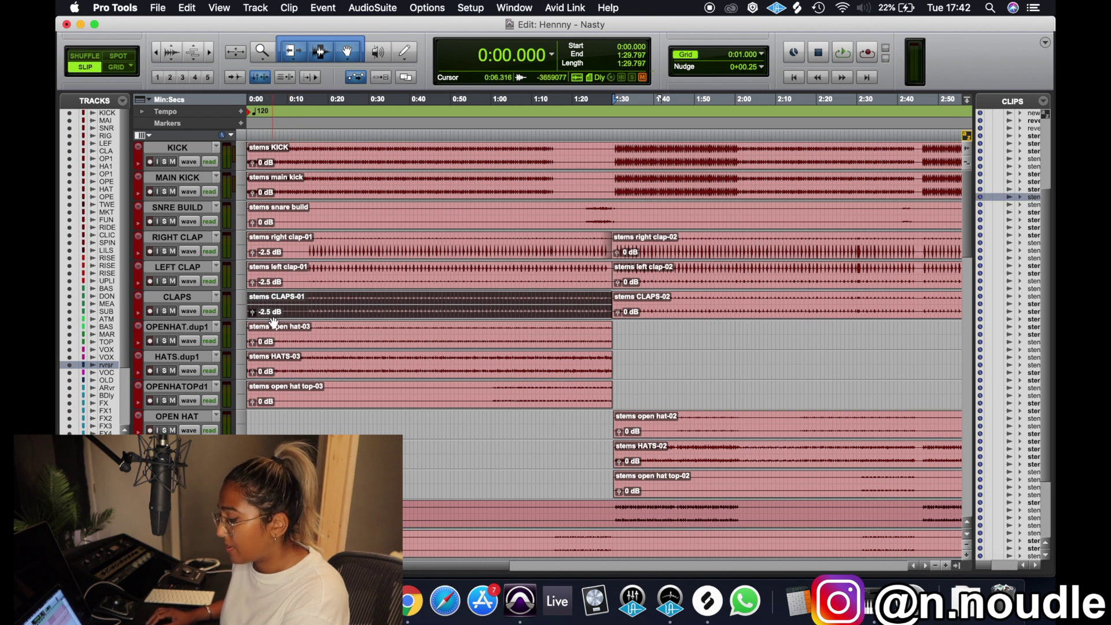
Select the HATS.dup1 and OPENHATOPd1 tracks and check their channels in the mixer.
click(176, 386)
shift+click(183, 358)
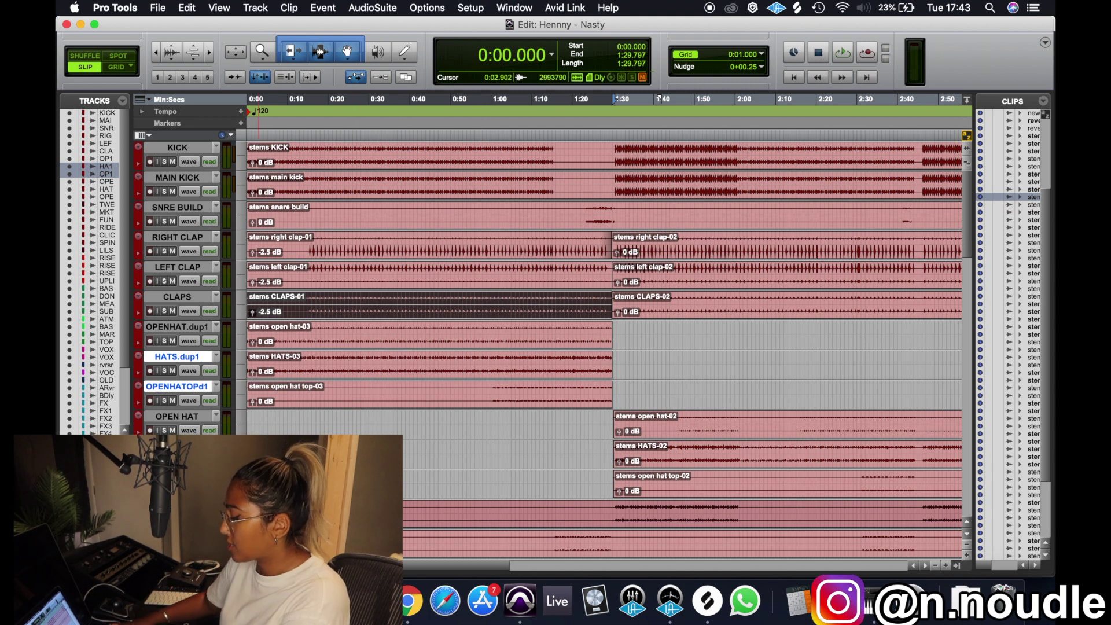
key(super+equal)
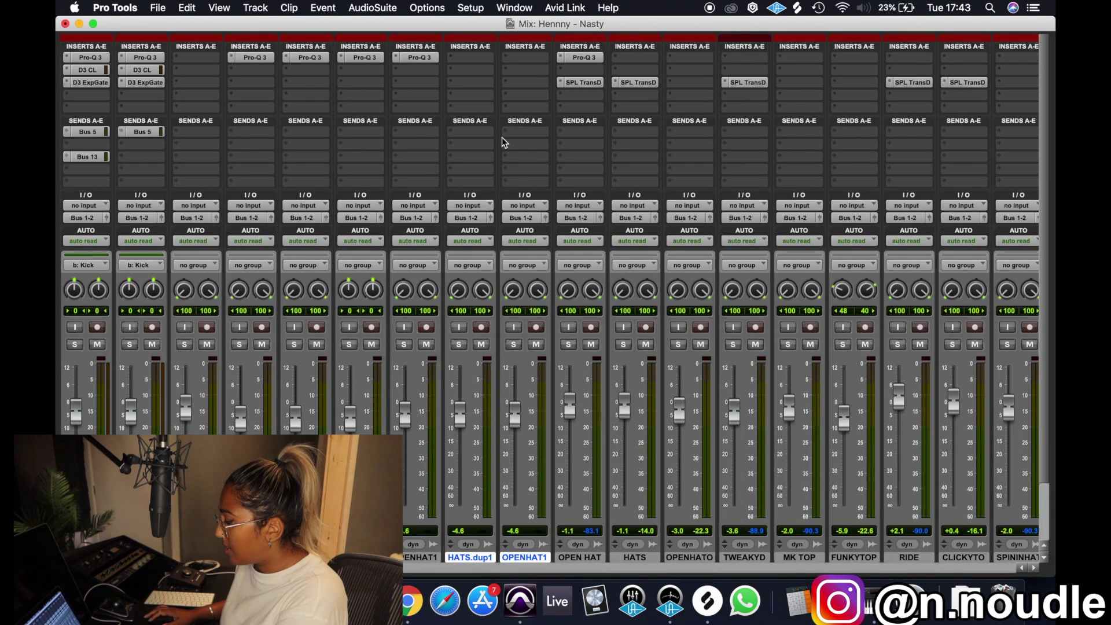
key(super+equal)
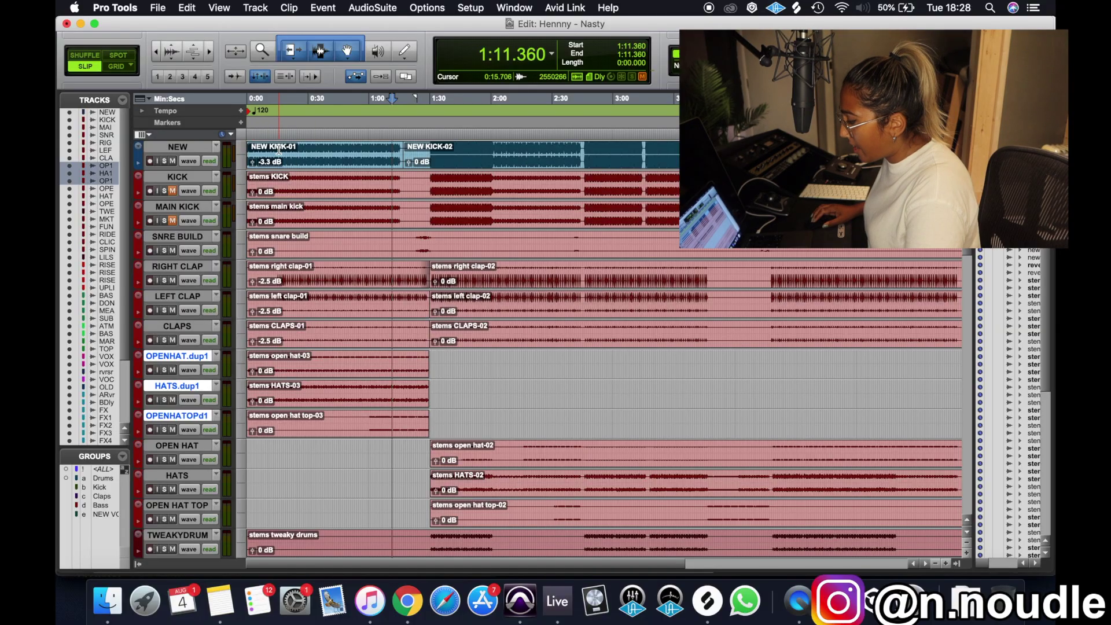
Try to reset the clip gain of the reverse reverb vocal-01 clip and undo it.
scroll(279, 165, down, 2)
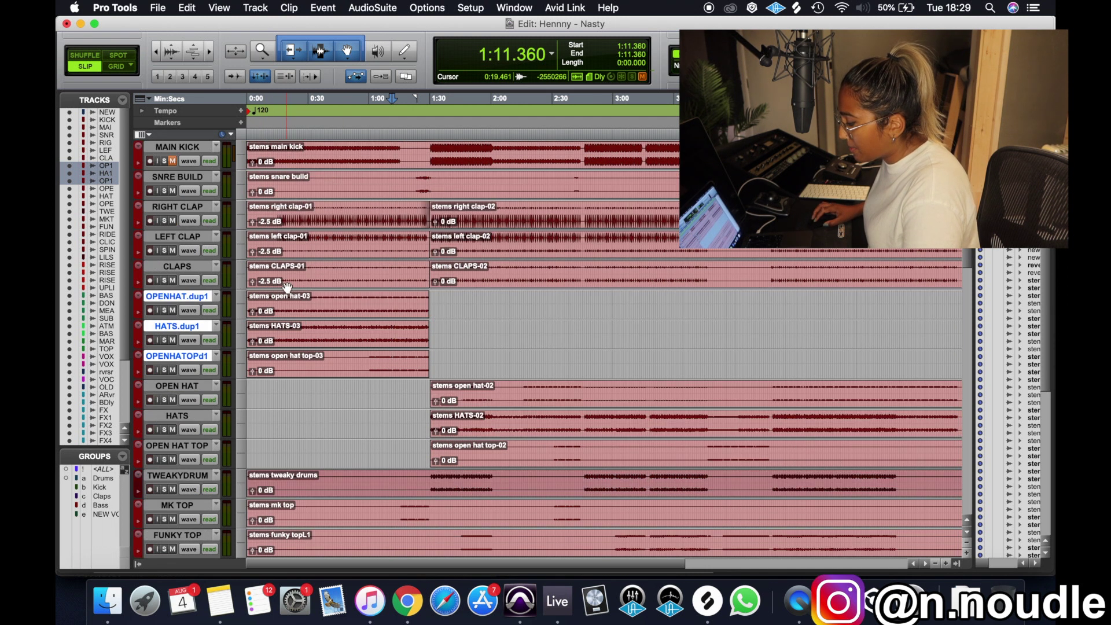
scroll(287, 288, down, 11)
scroll(286, 288, down, 15)
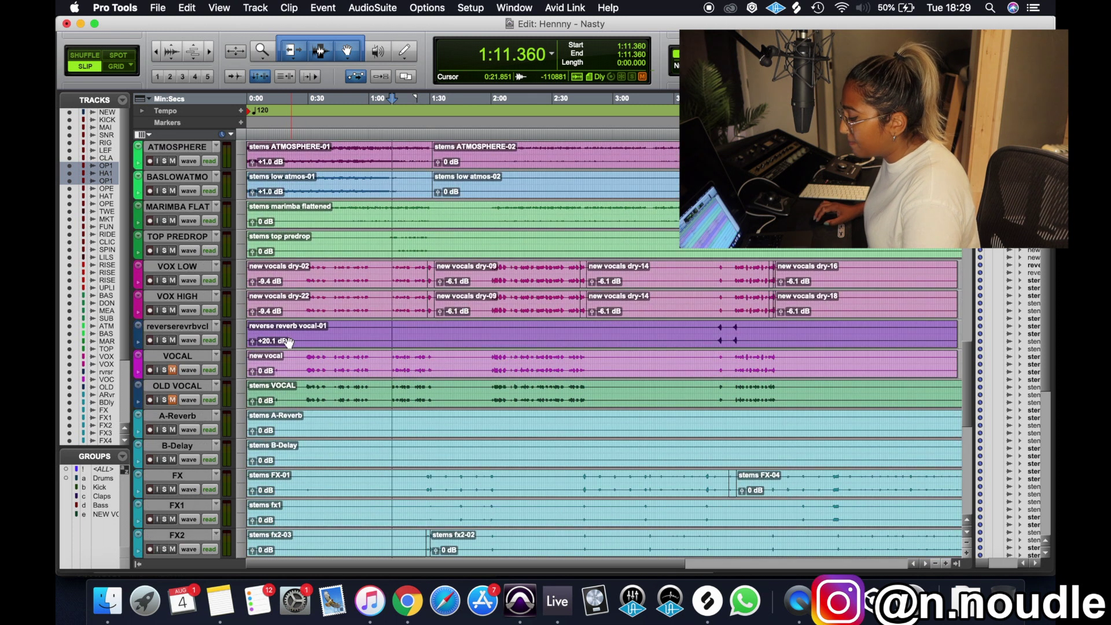
alt+click(288, 341)
key(super+z)
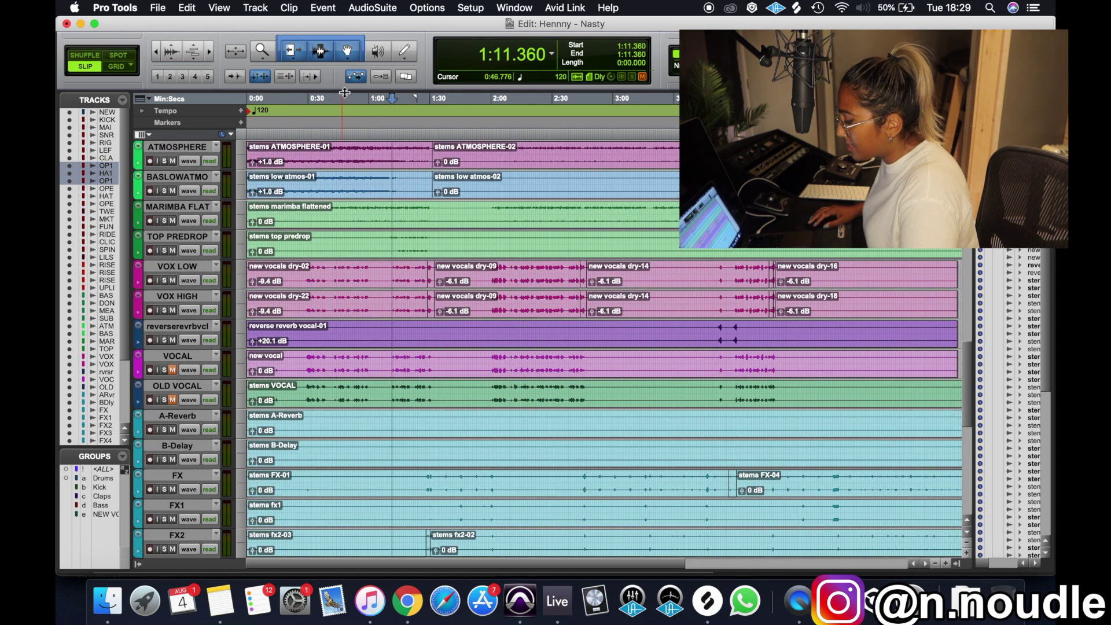
Play the song from 1:19.554 and save the session.
click(316, 100)
click(408, 100)
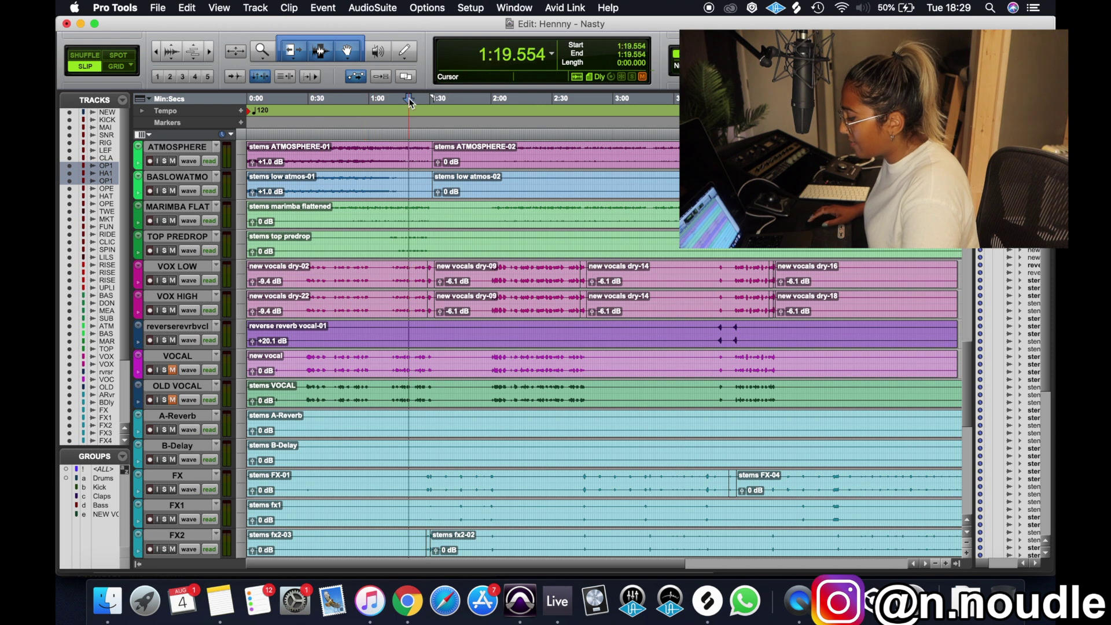
key(space)
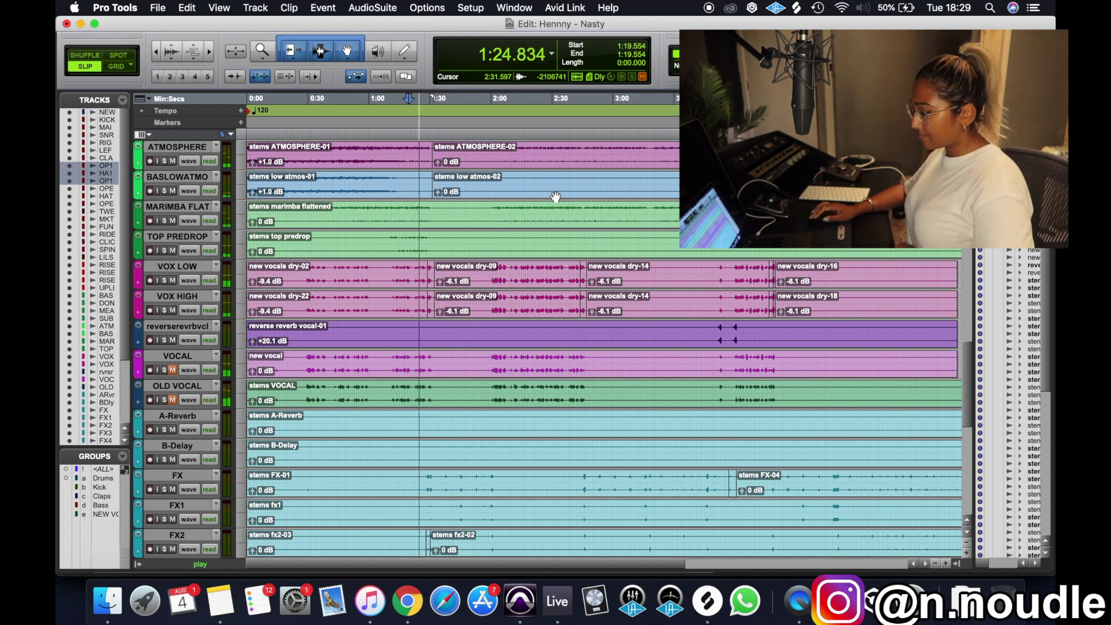
key(super+s)
Examine the effects, vocal and bass tracks and the bass mixer channels during playback of the drop, and stop playback.
scroll(553, 233, down, 4)
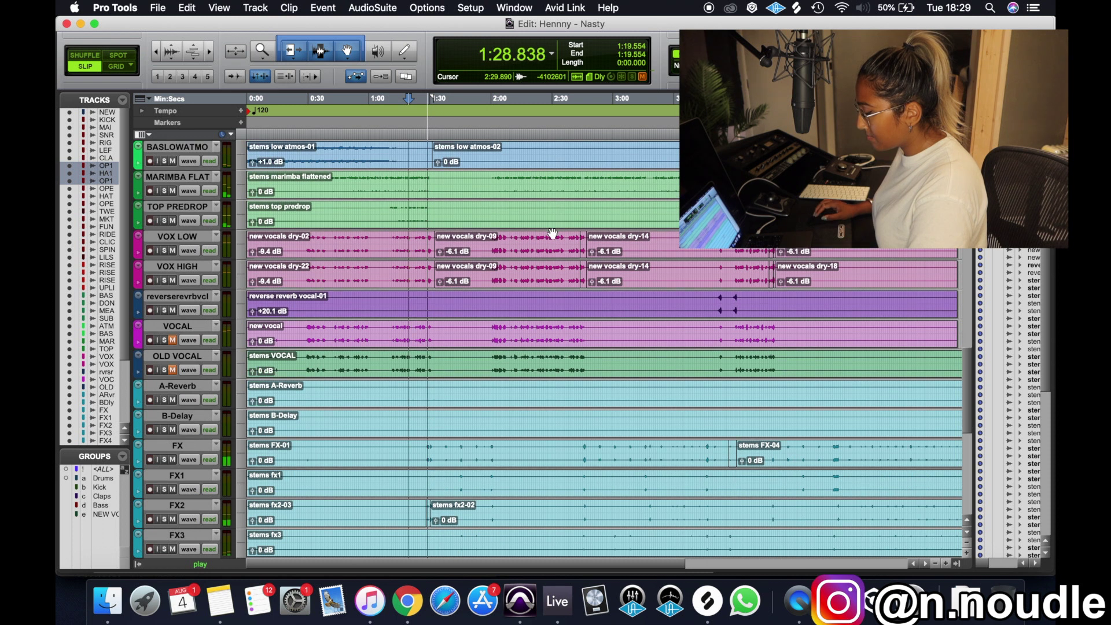
scroll(553, 234, down, 3)
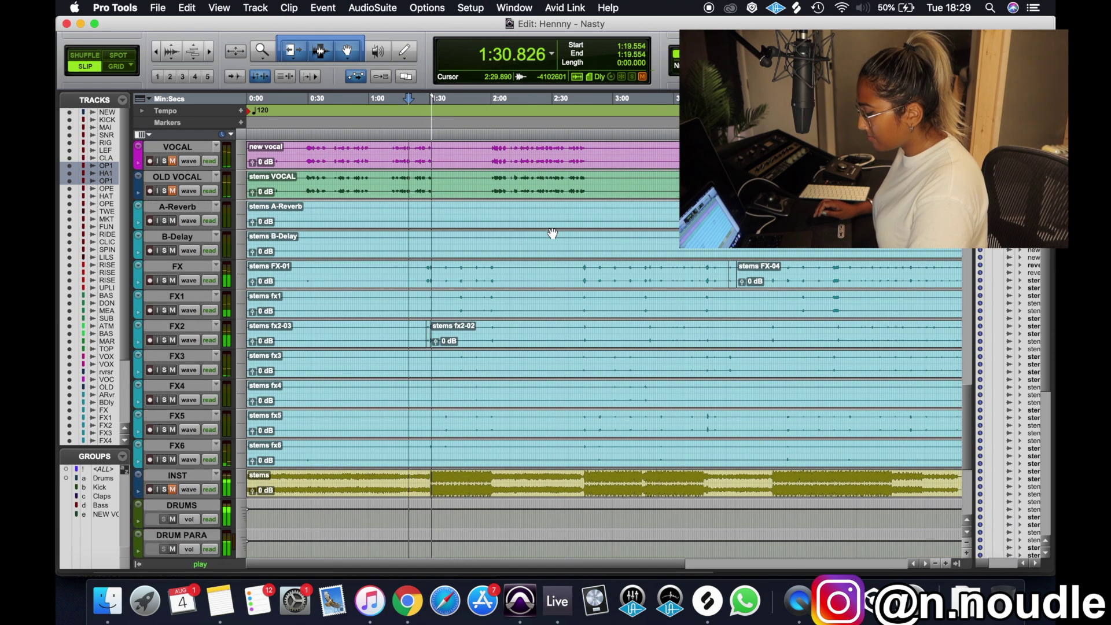
scroll(552, 233, up, 15)
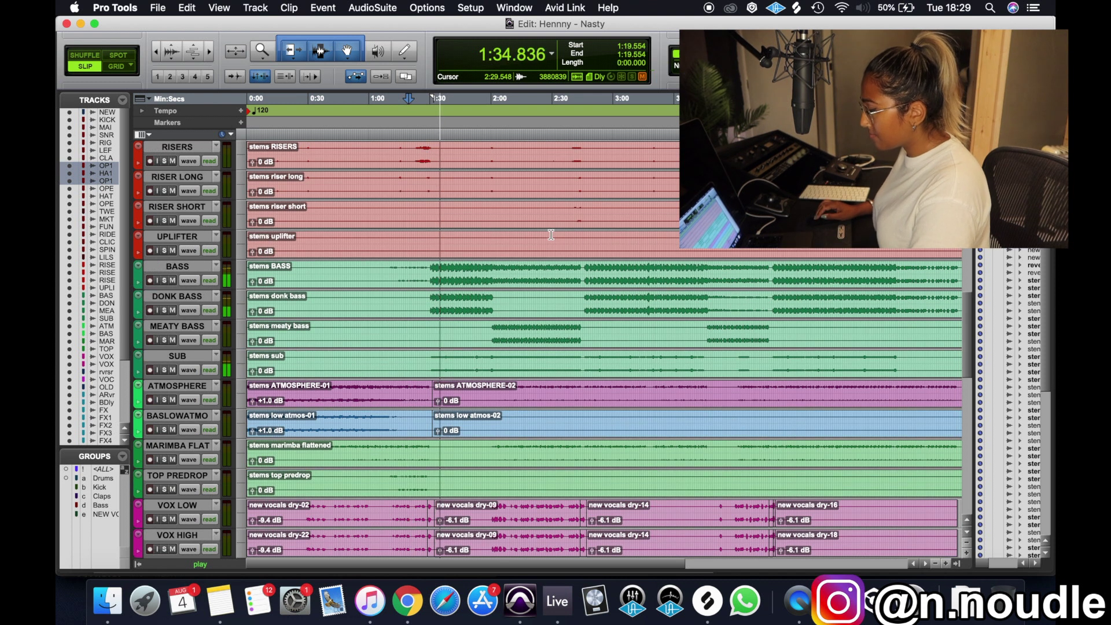
key(super+equal)
scroll(485, 167, left, 14)
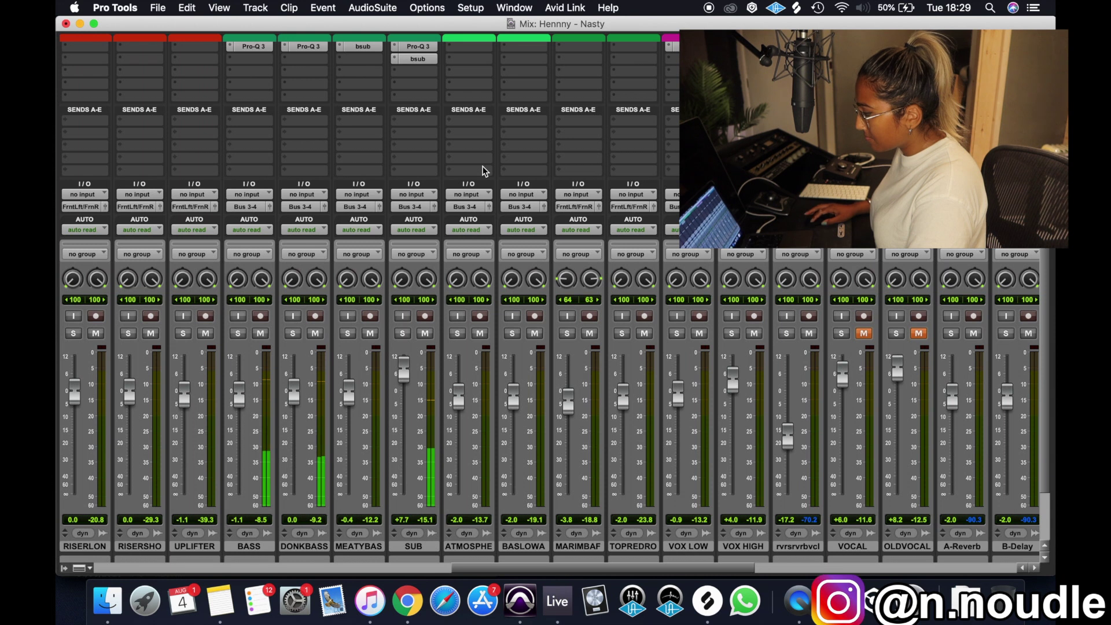
scroll(485, 171, left, 3)
scroll(484, 171, up, 1)
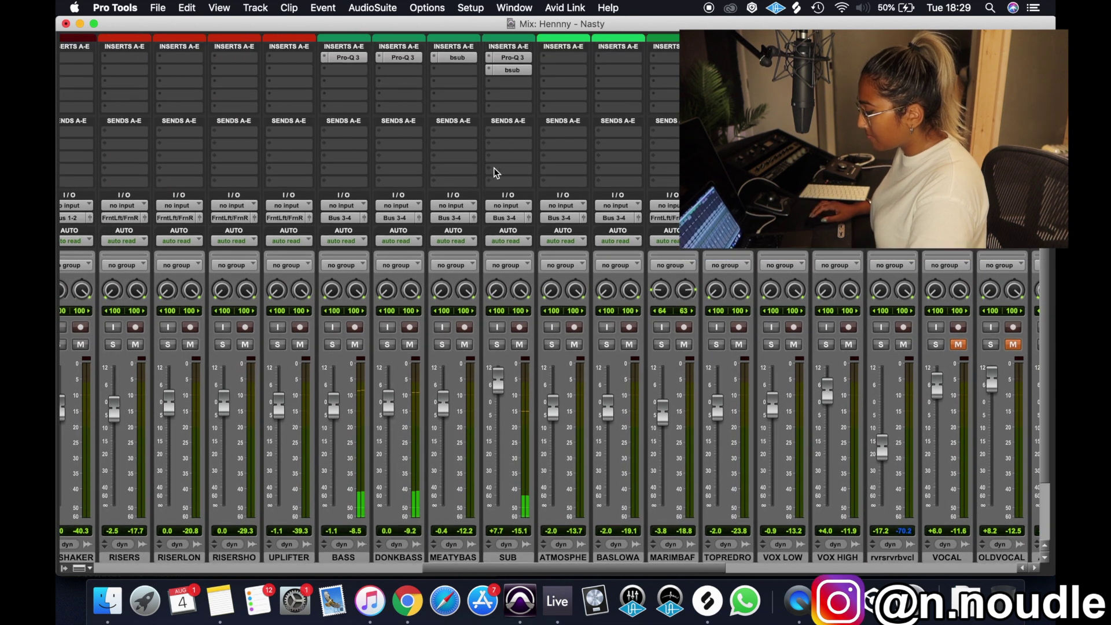
key(super+equal)
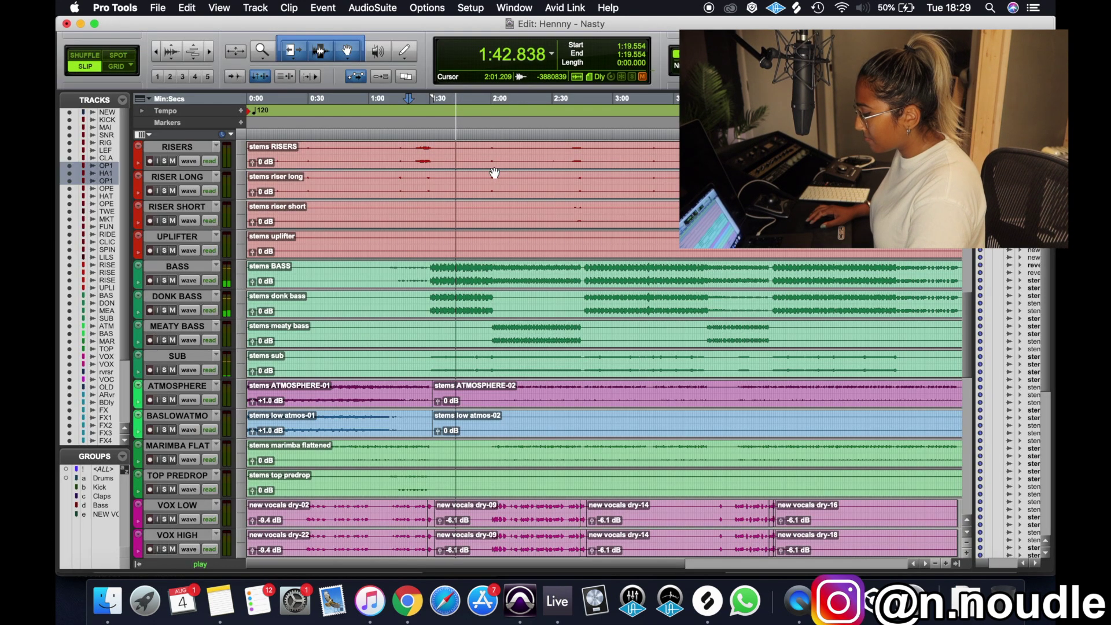
key(space)
Solo the SUB channel and bypass its bx_subsynth insert.
key(super+equal)
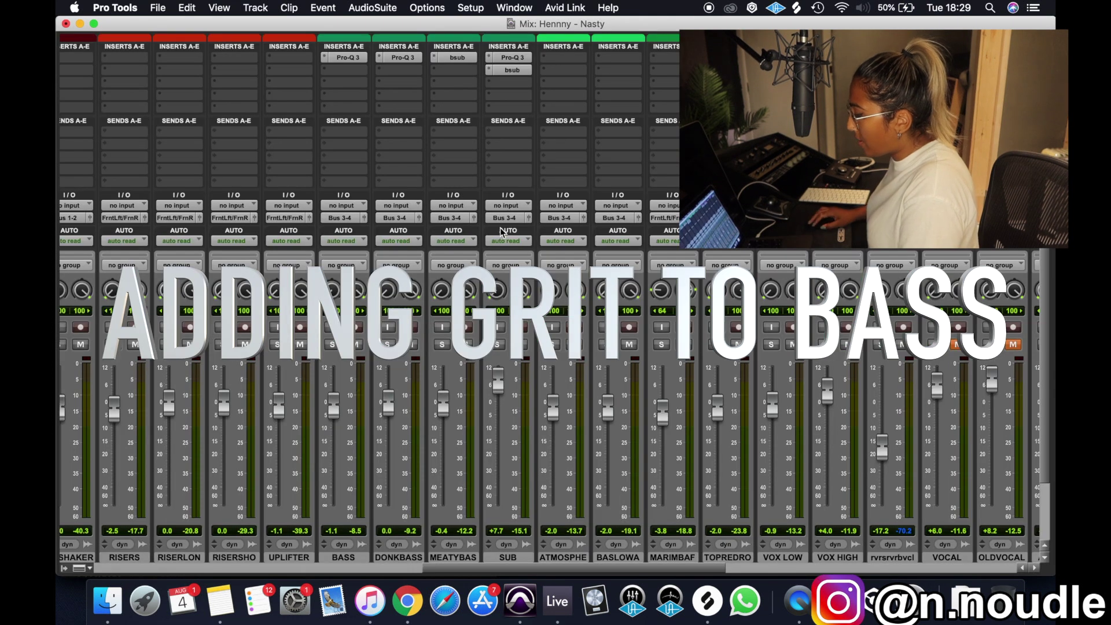
click(498, 346)
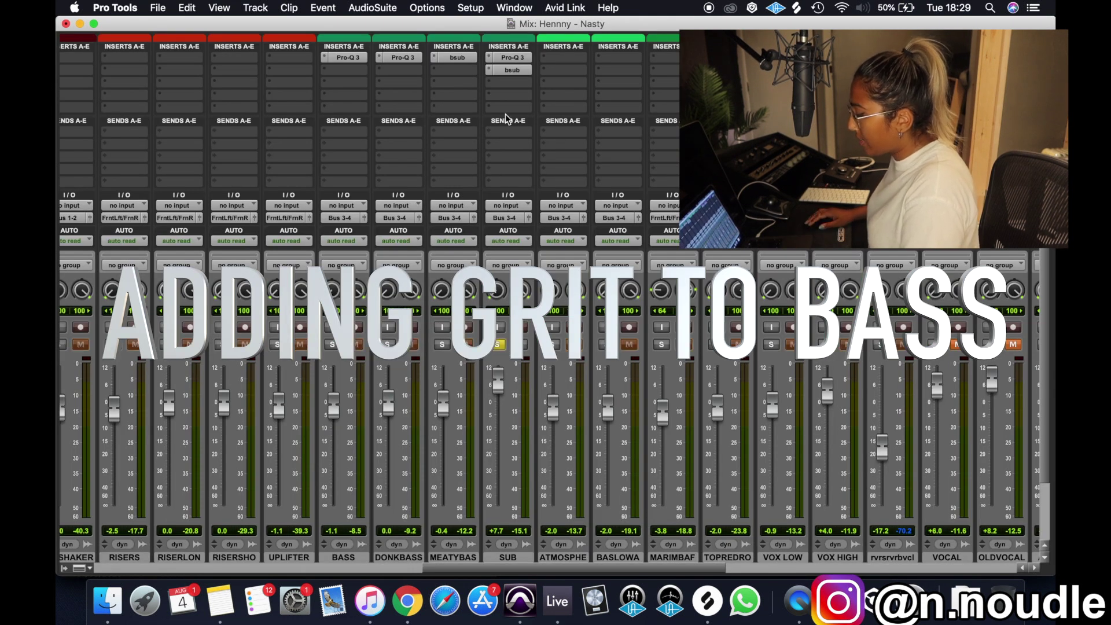
click(512, 70)
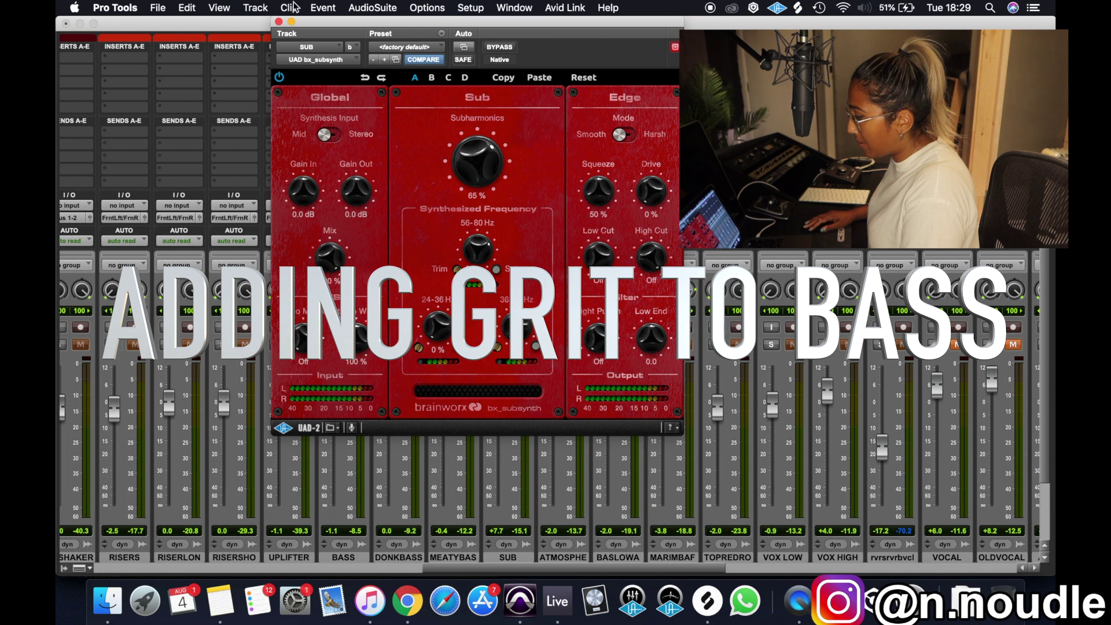
click(279, 22)
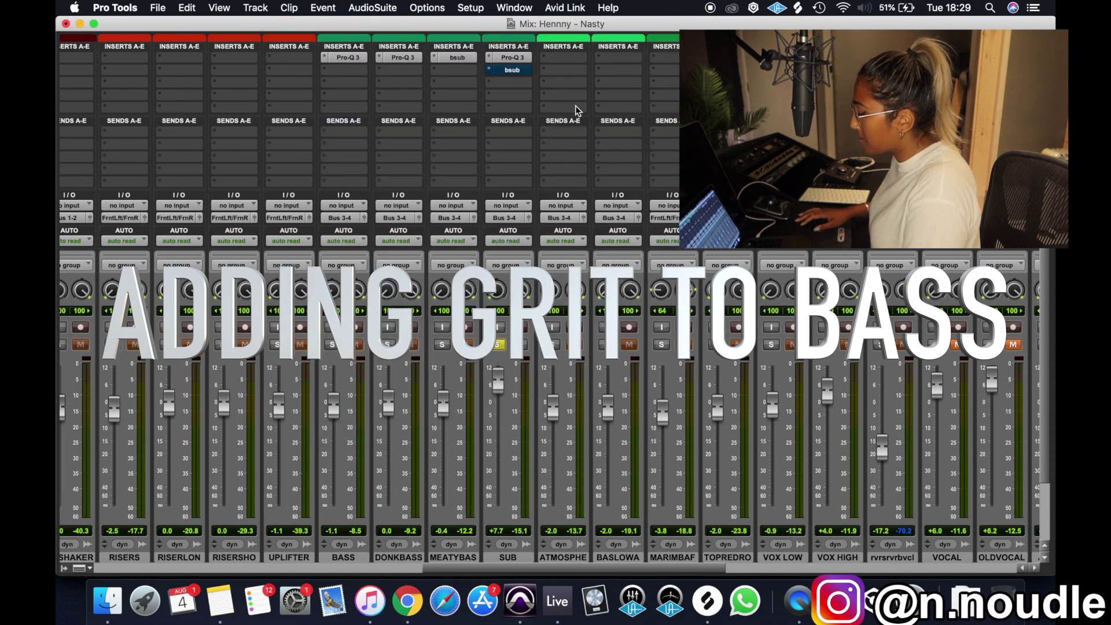
Play the SUB section from 1:44.137 to 2:00.185 and watch it in the mixer.
key(super+equal)
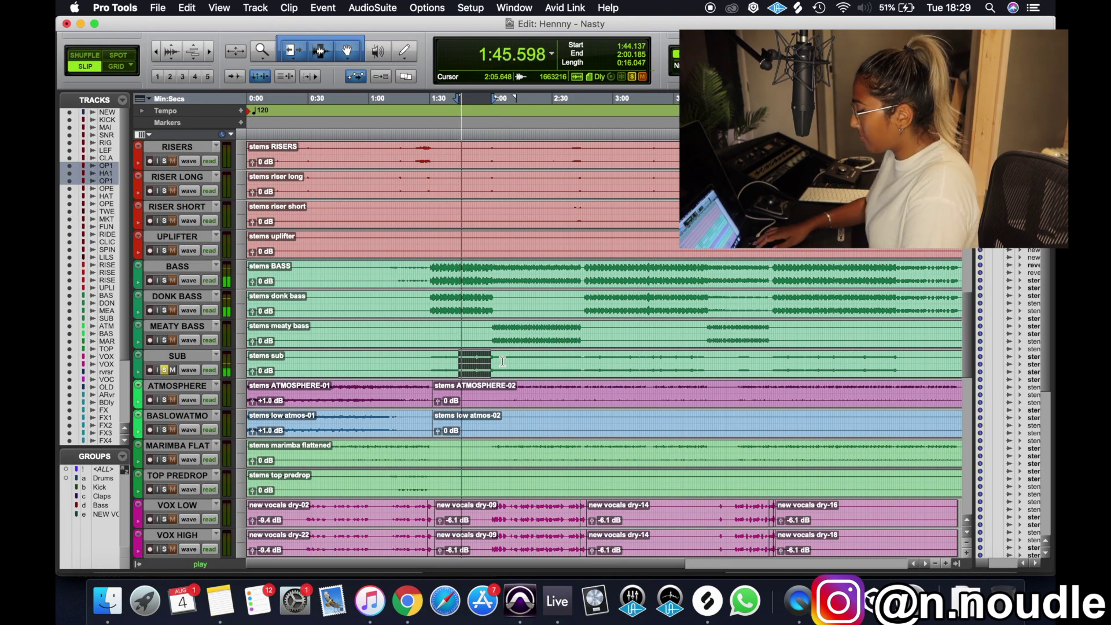
key(super+equal)
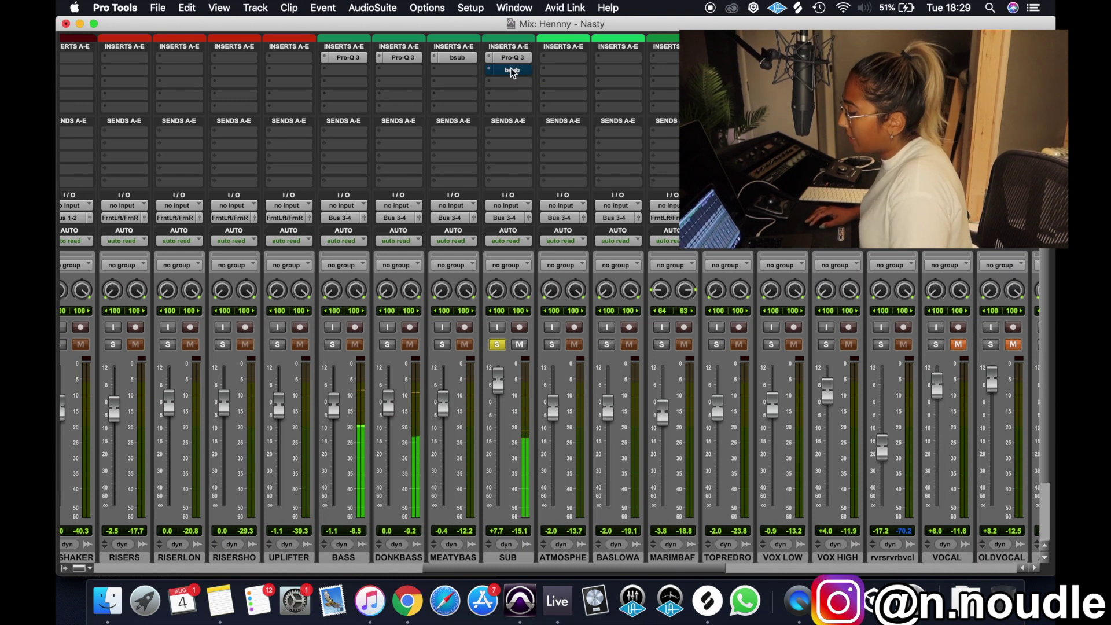
Turn the bypassed subsynth insert on the SUB channel back on.
drag(512, 72, 533, 71)
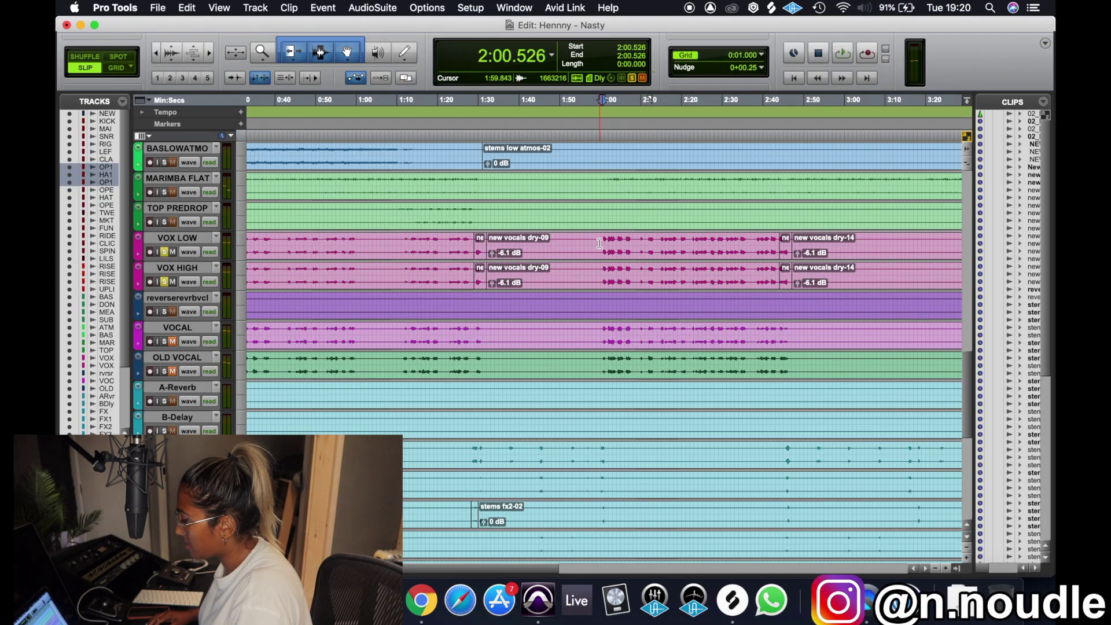
Select the VOX LOW section from 1:59.843 to 2:46.620 and raise that channel's Pro-Q 3 low cut to 135.93 Hz.
drag(599, 242, 788, 252)
key(super+equal)
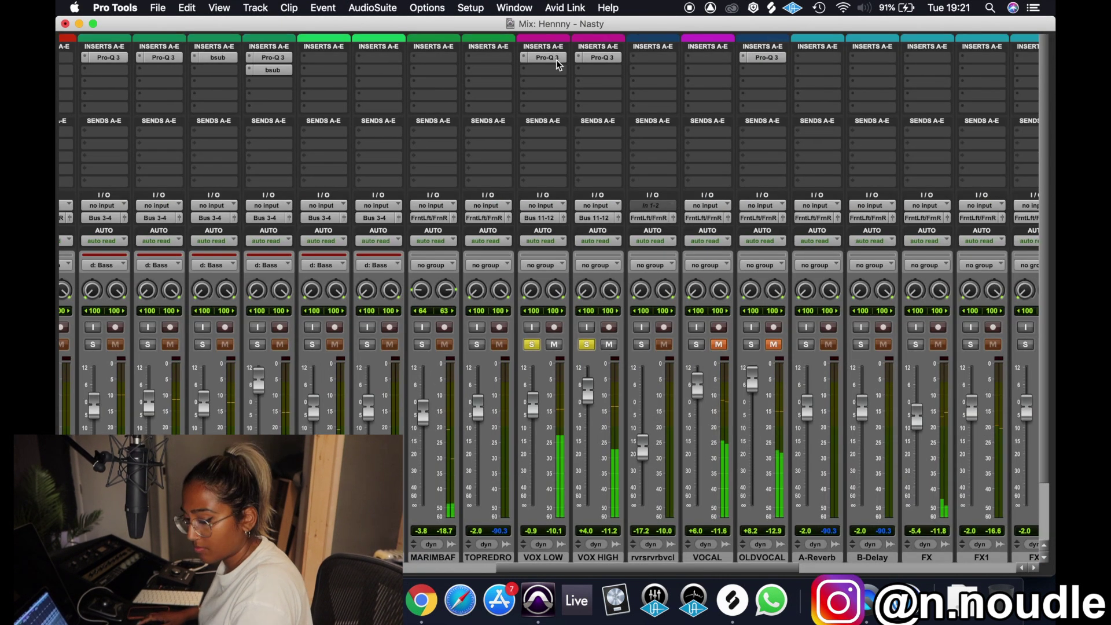
click(557, 60)
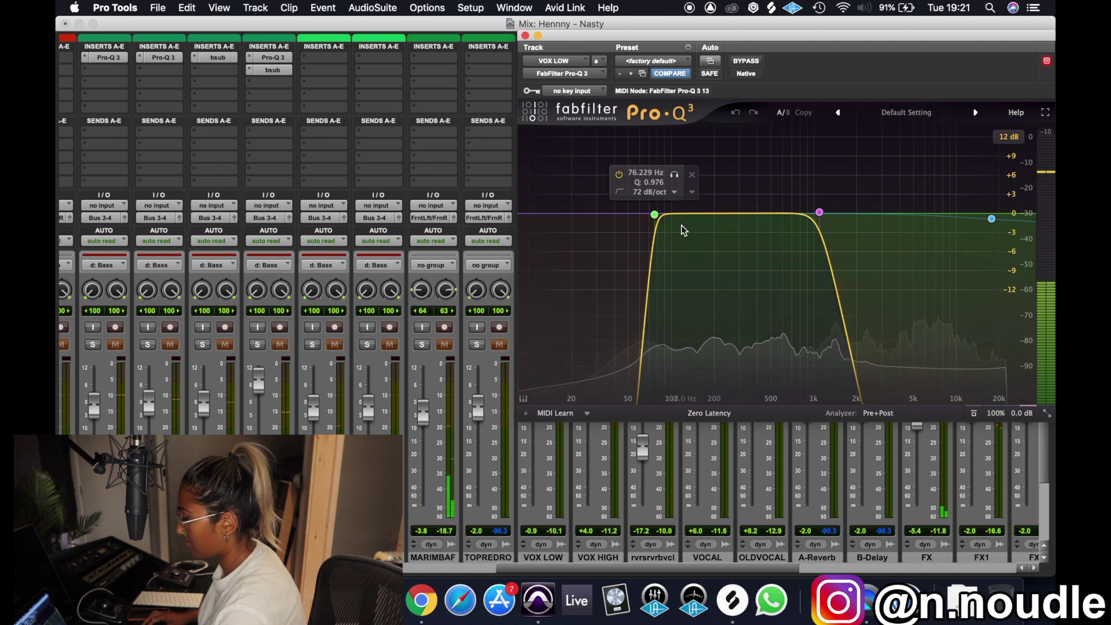
drag(663, 222, 683, 225)
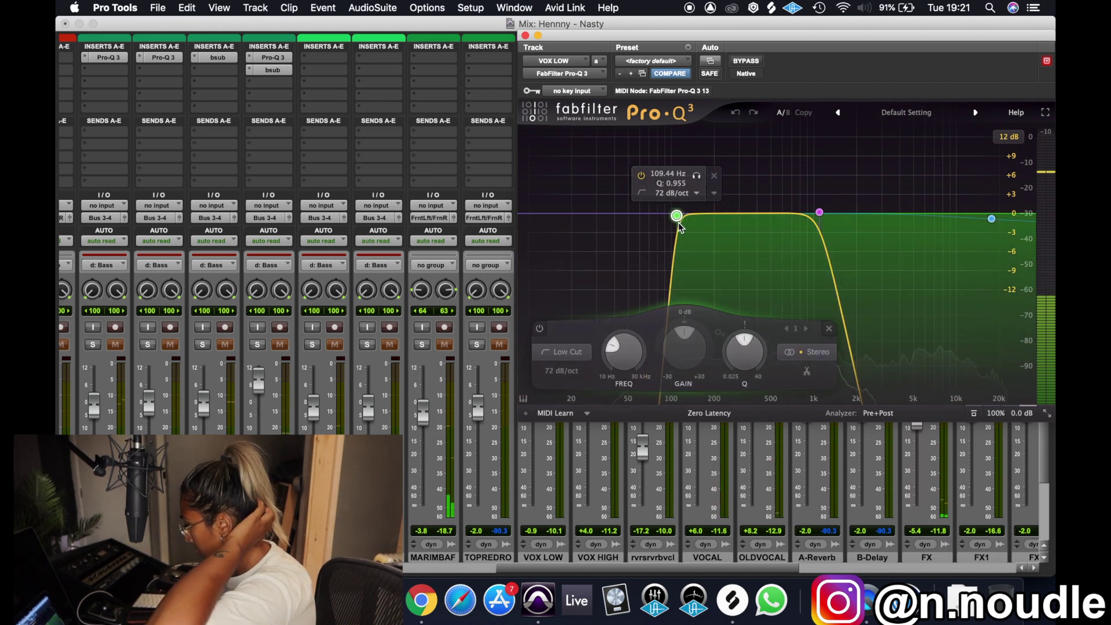
drag(636, 35, 847, 38)
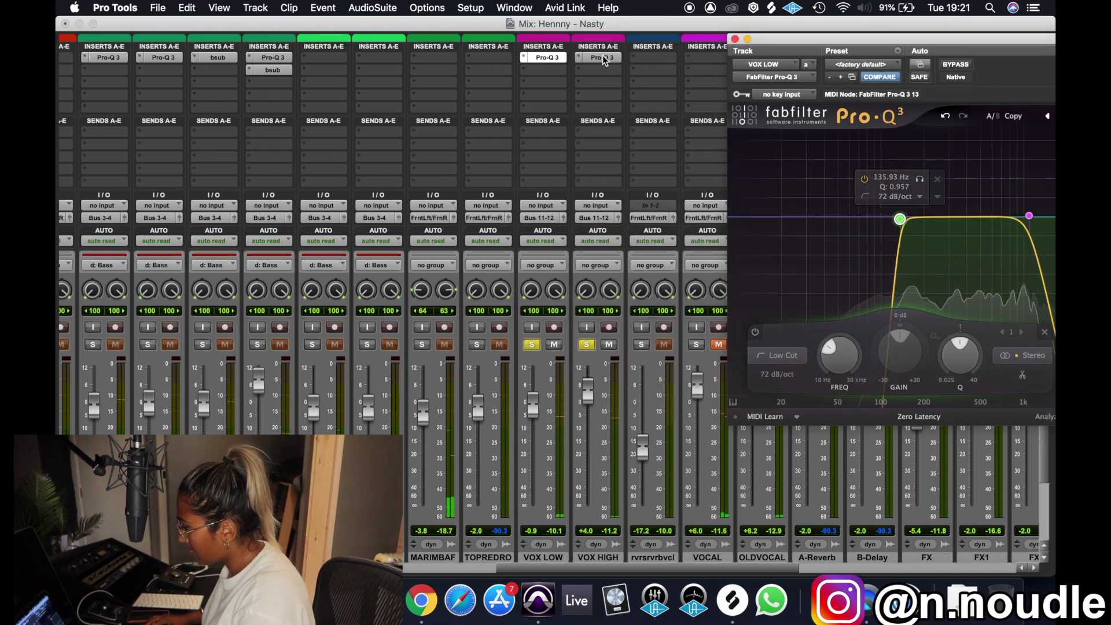
Raise the low-cut frequency in the VOX HIGH Pro-Q 3 and set the VOX HIGH fader to +5.5 dB.
click(602, 58)
drag(1013, 40, 809, 34)
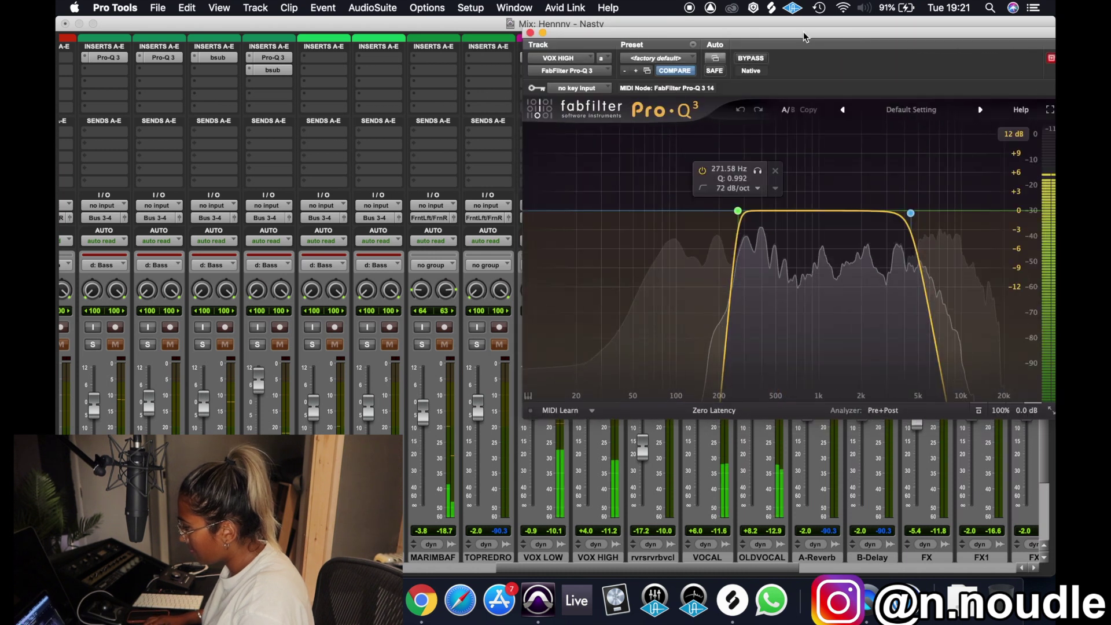
drag(737, 210, 757, 213)
click(530, 33)
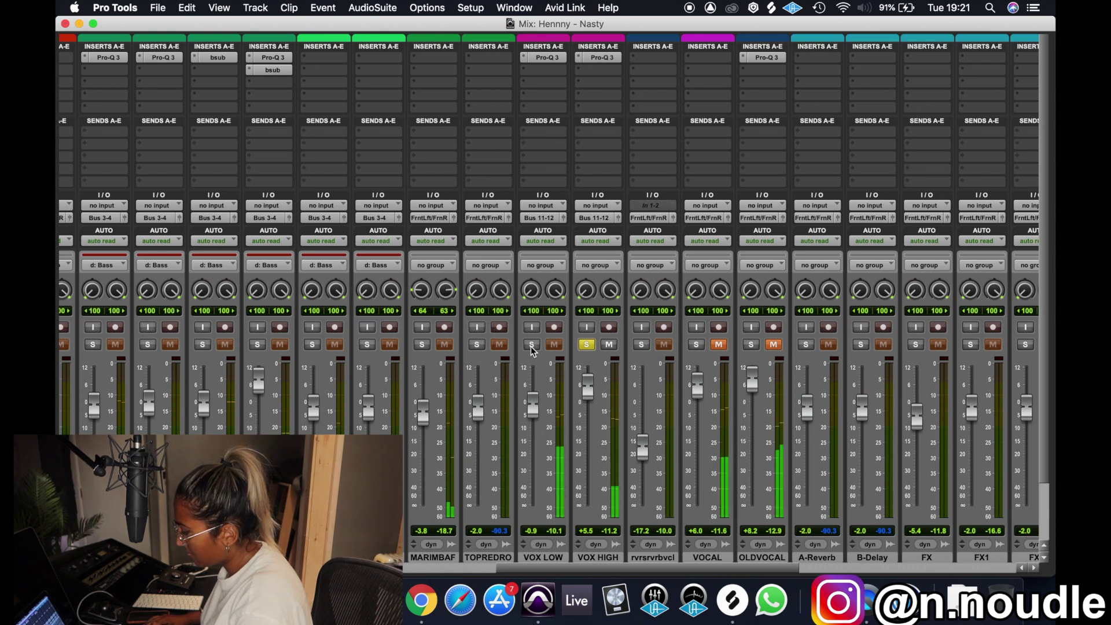
Compare VOX LOW and VOX HIGH by switching their solos, and lower the VOX LOW fader to -5.2 dB.
click(531, 345)
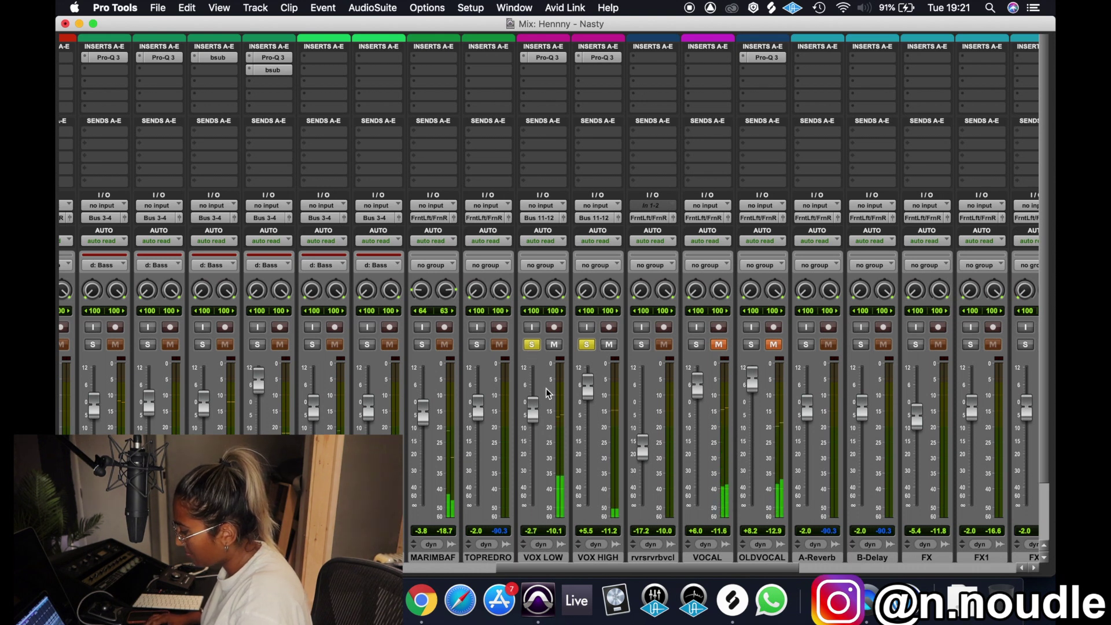
click(587, 345)
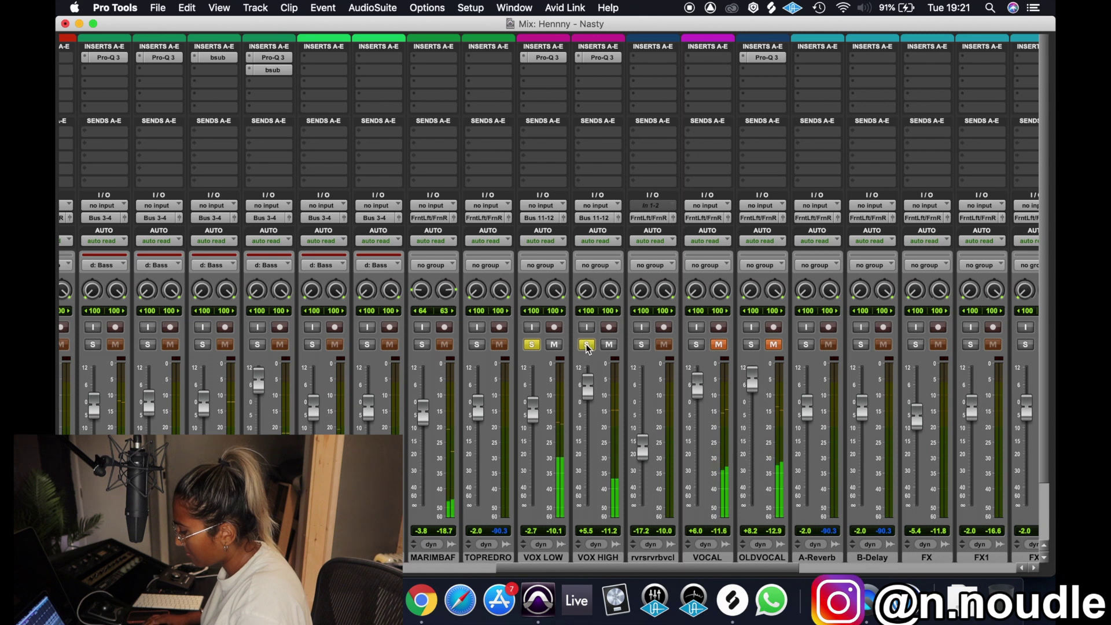
drag(532, 408, 531, 412)
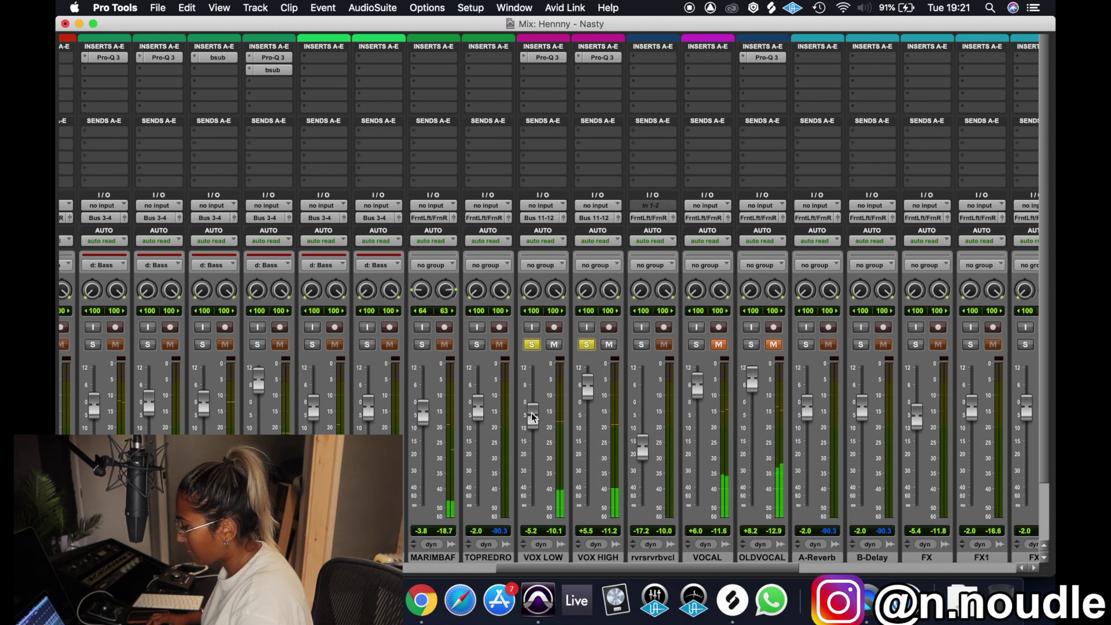
Play the selected vocal section from 1:59.843, clear the solos on VOX LOW and VOX HIGH, and save the session.
scroll(531, 411, right, 5)
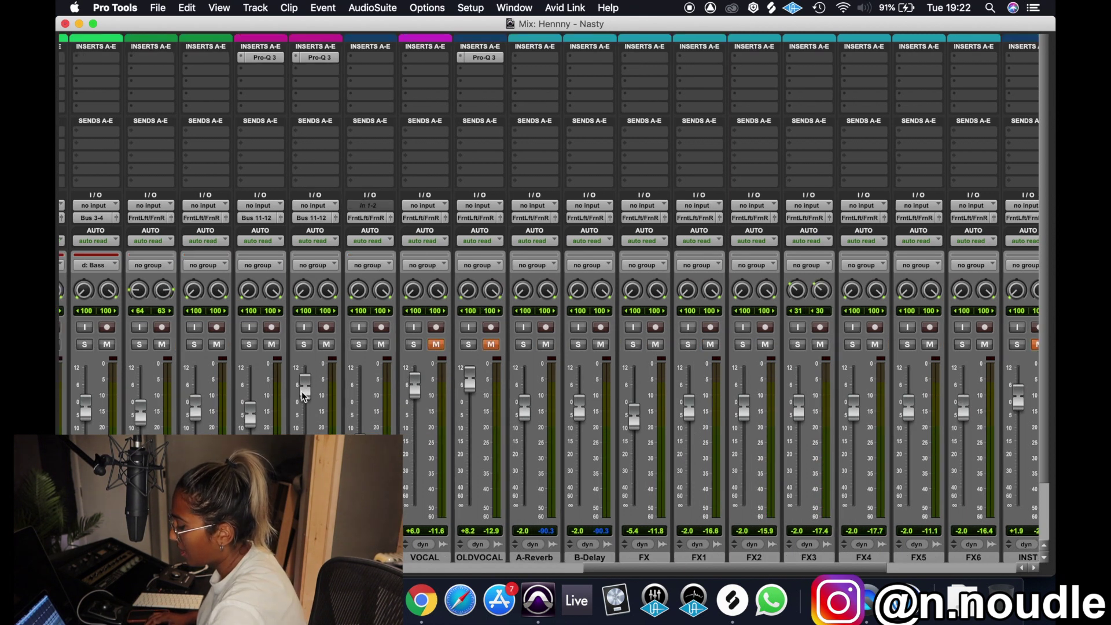
click(304, 345)
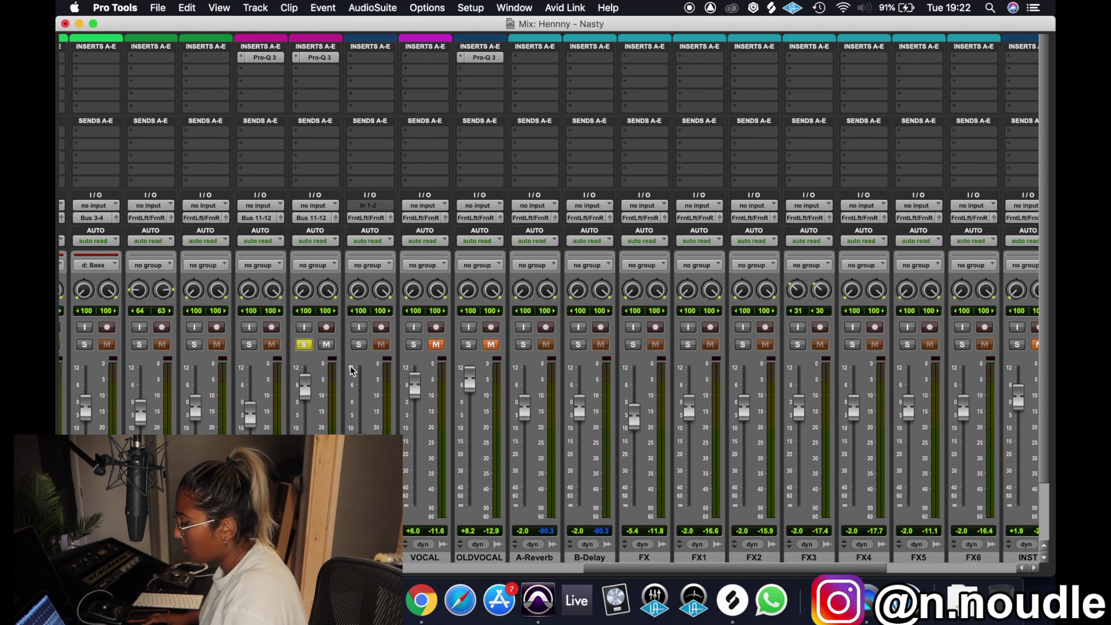
key(super+equal)
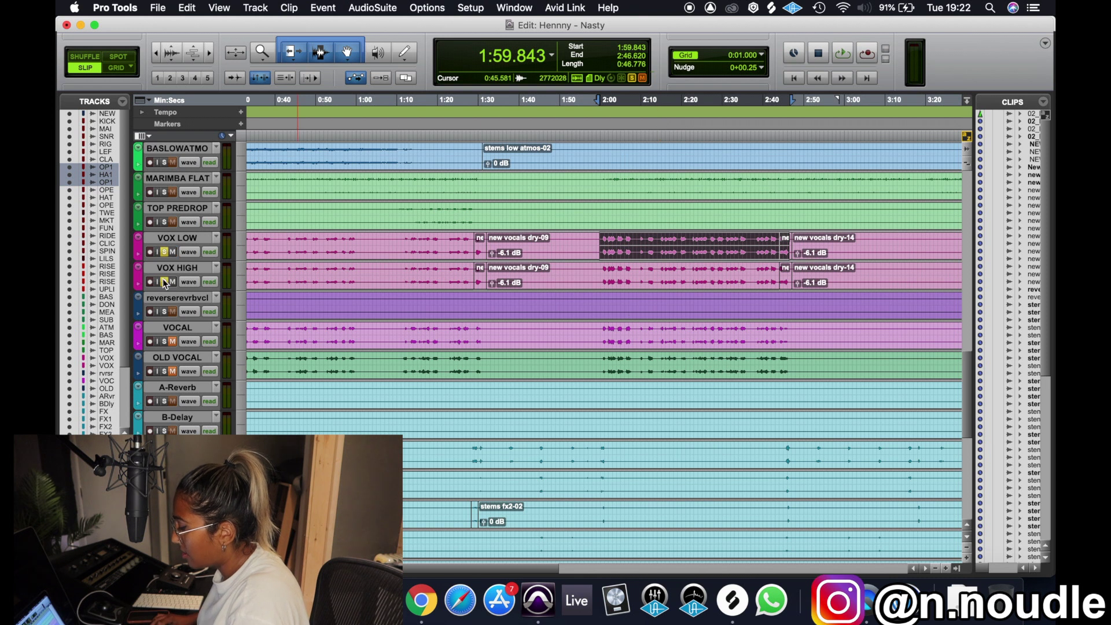
key(space)
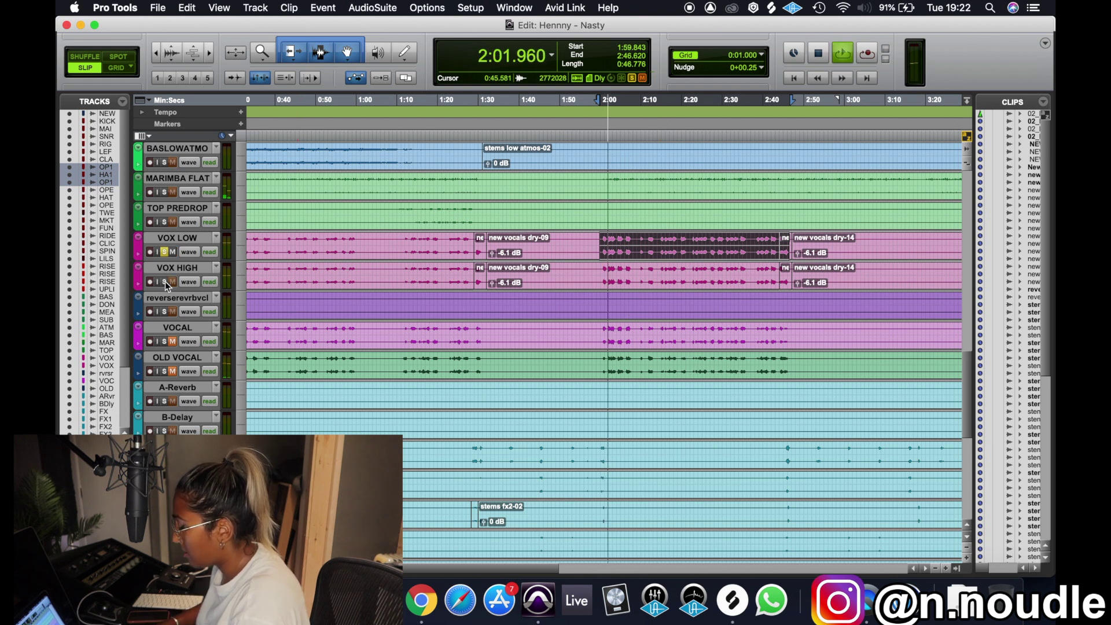
key(space)
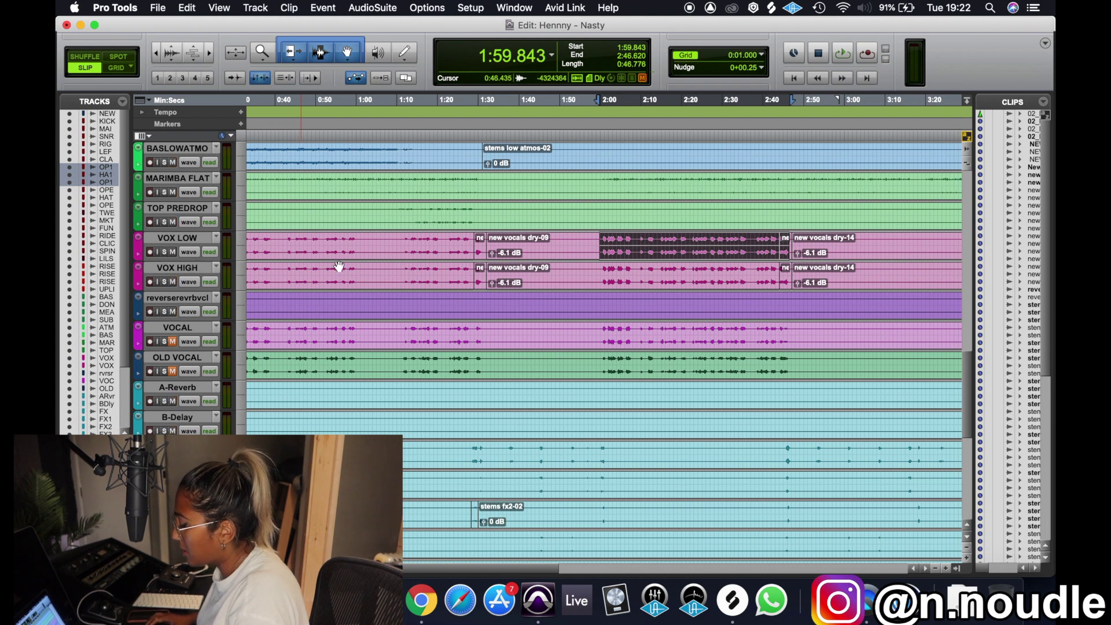
key(super+s)
Raise the VOX Sub fader to -4.0 dB and play the song from 2:35.694.
key(super+equal)
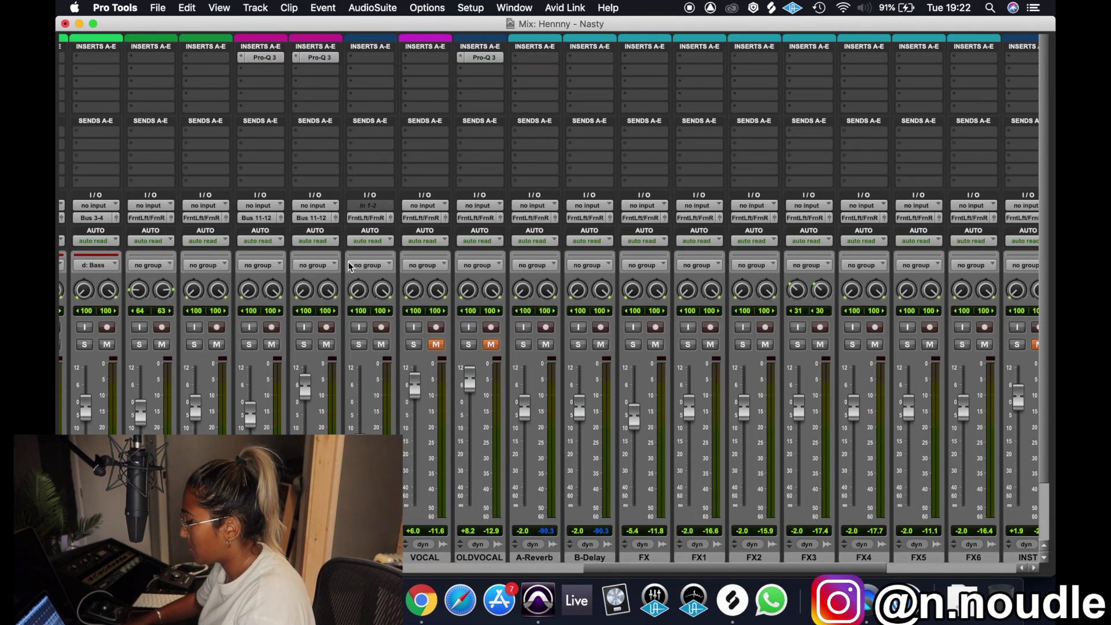
key(super+equal)
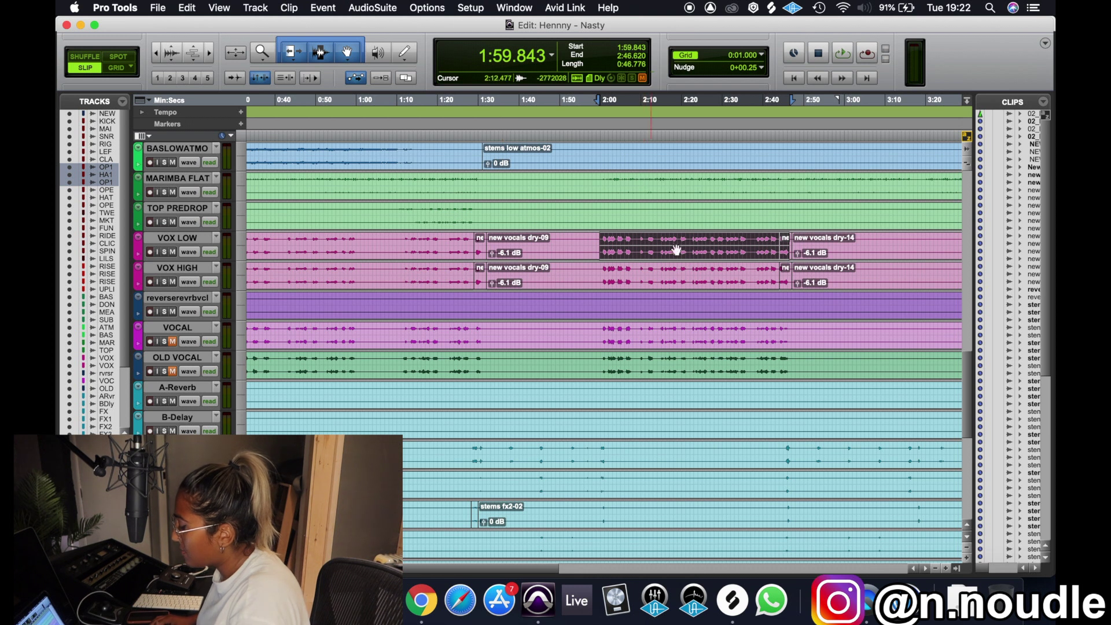
key(super+equal)
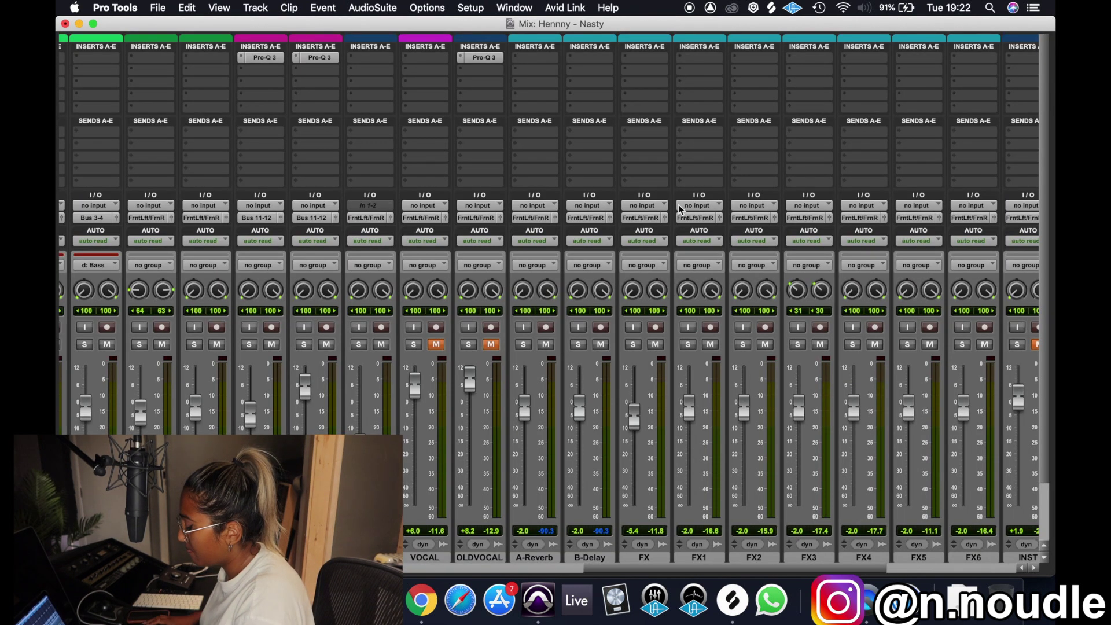
scroll(398, 131, down, 1)
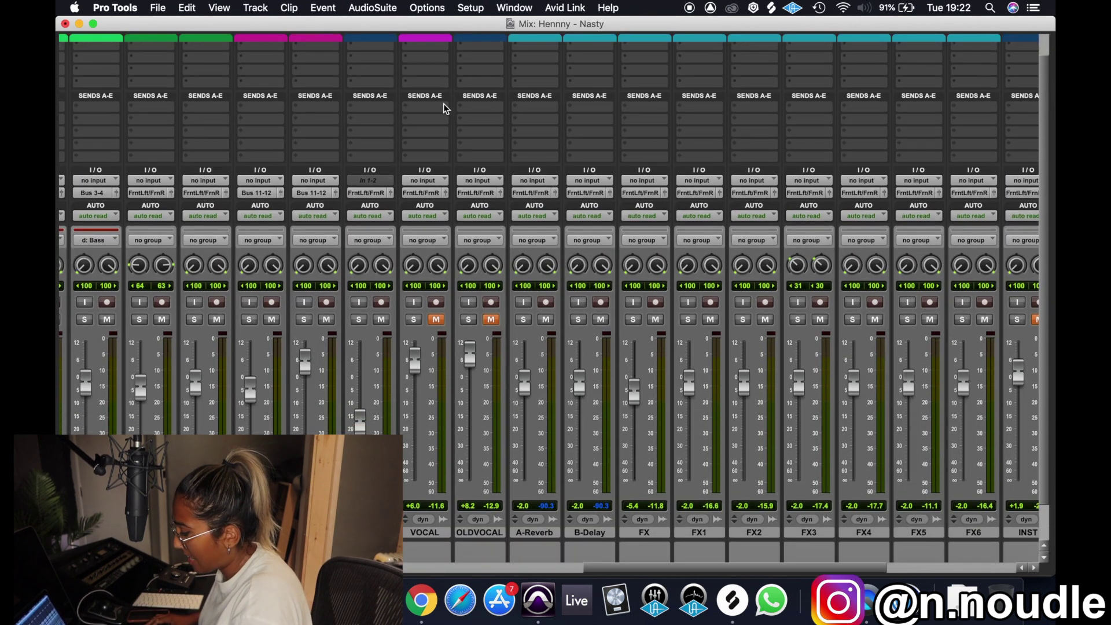
scroll(620, 109, right, 10)
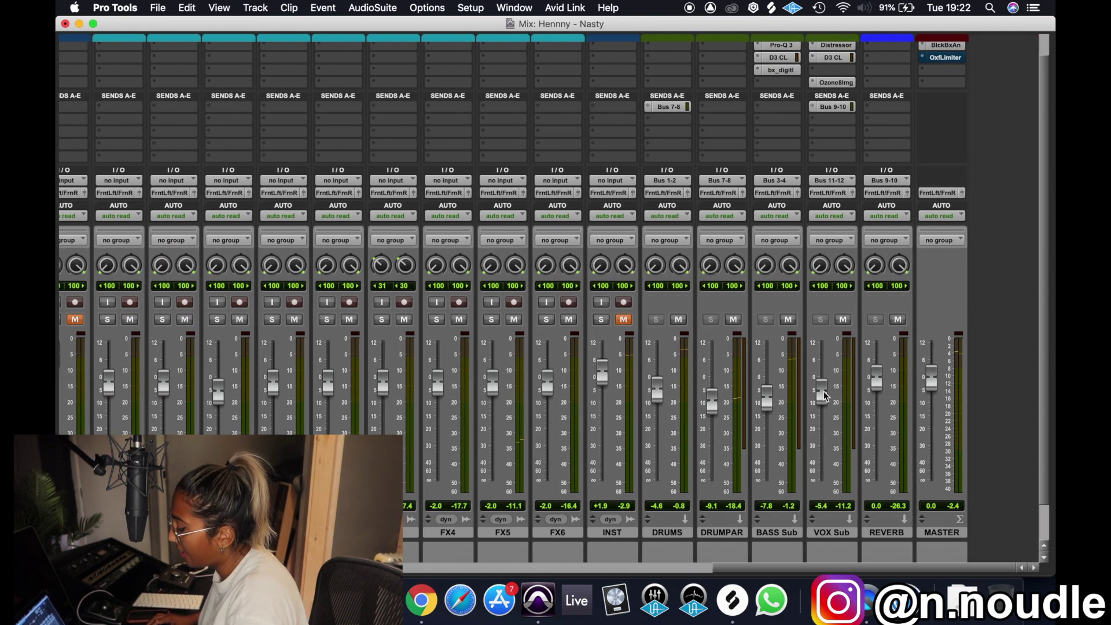
scroll(825, 399, up, 1)
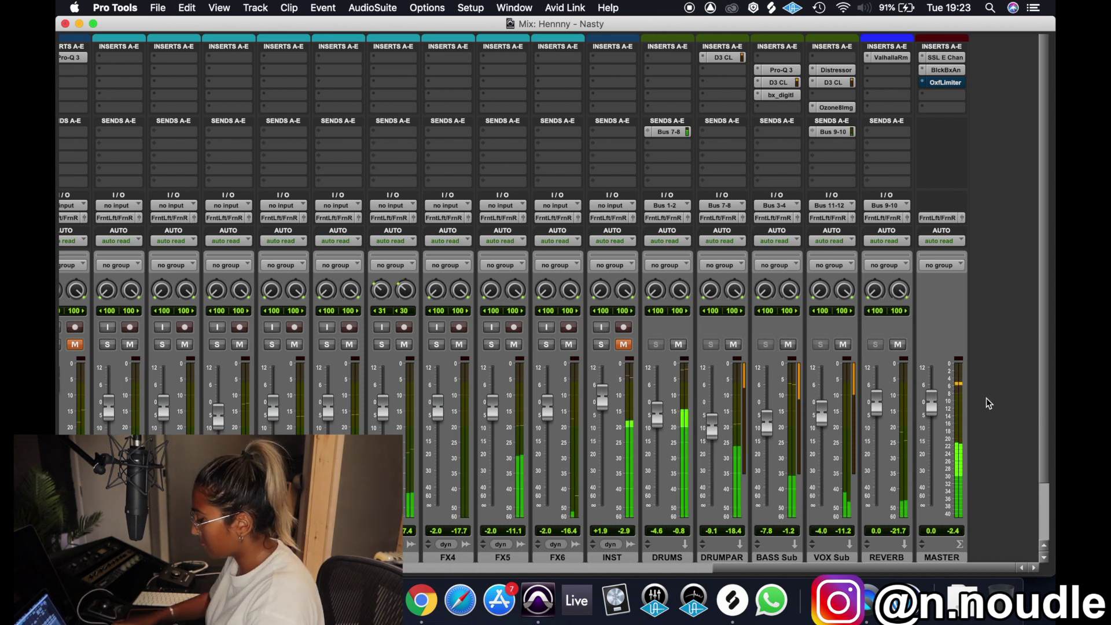
key(super+equal)
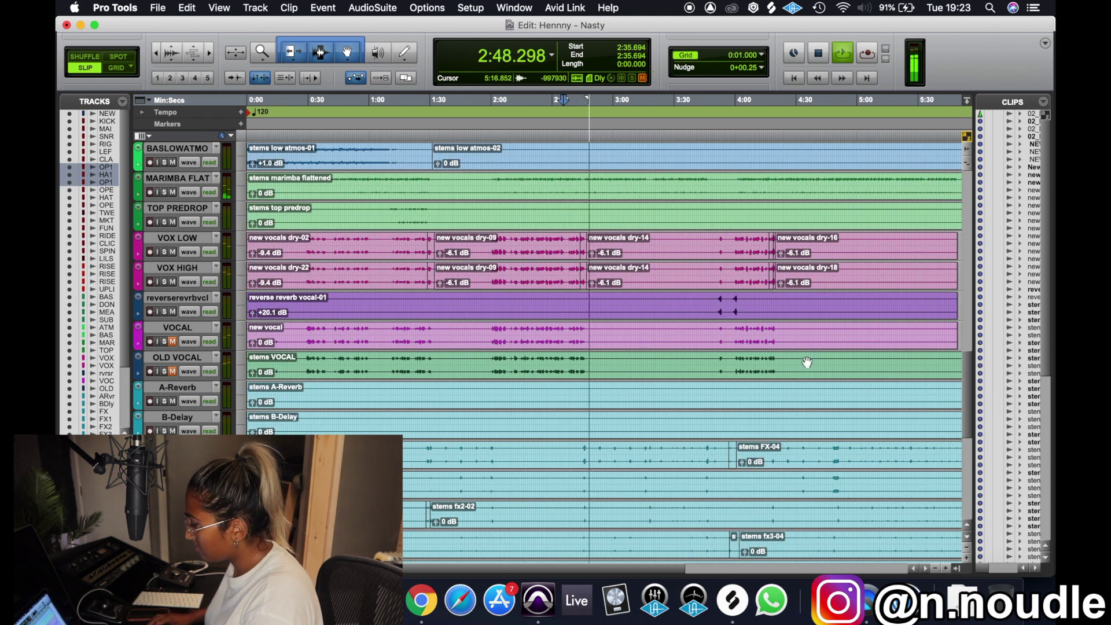
Insert the stereo LEVELS metering plug-in on the MASTER channel after the limiter.
key(super+equal)
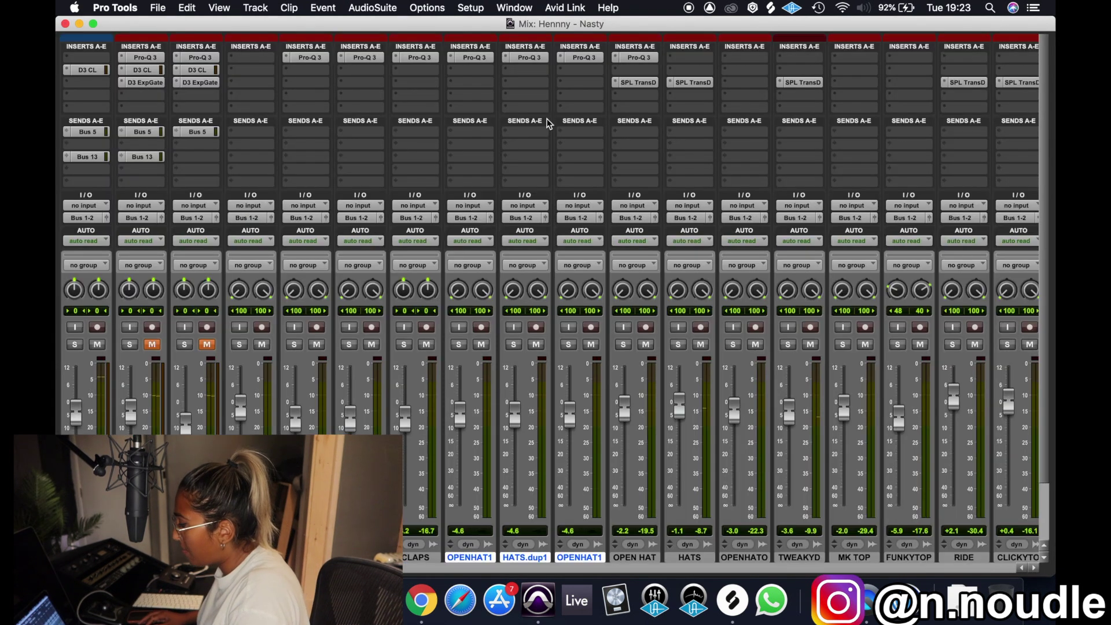
scroll(548, 123, right, 15)
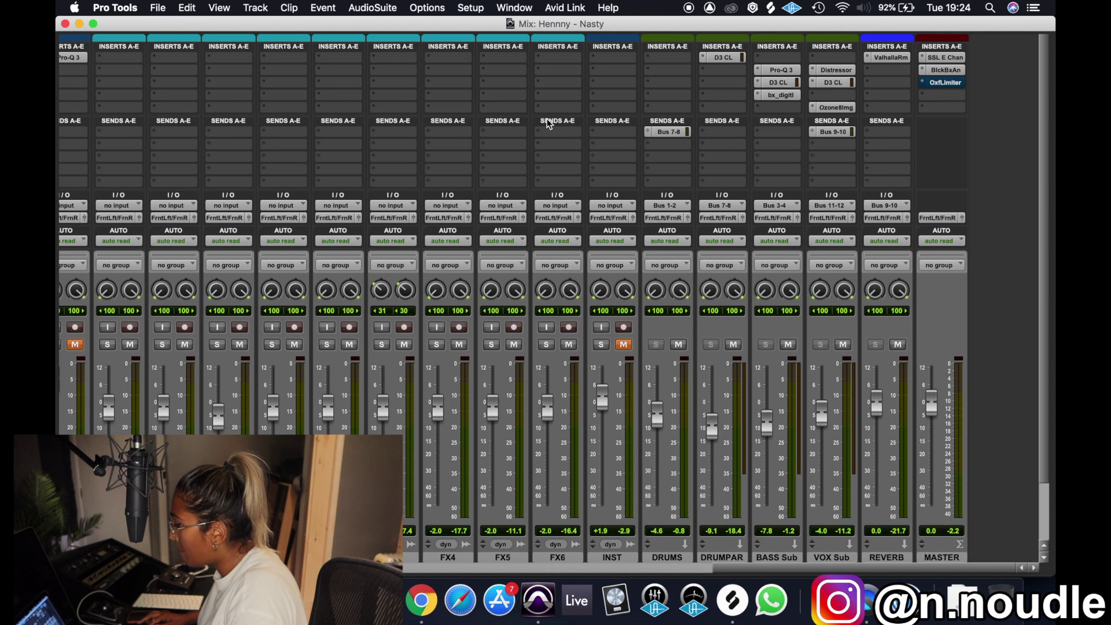
scroll(548, 123, left, 10)
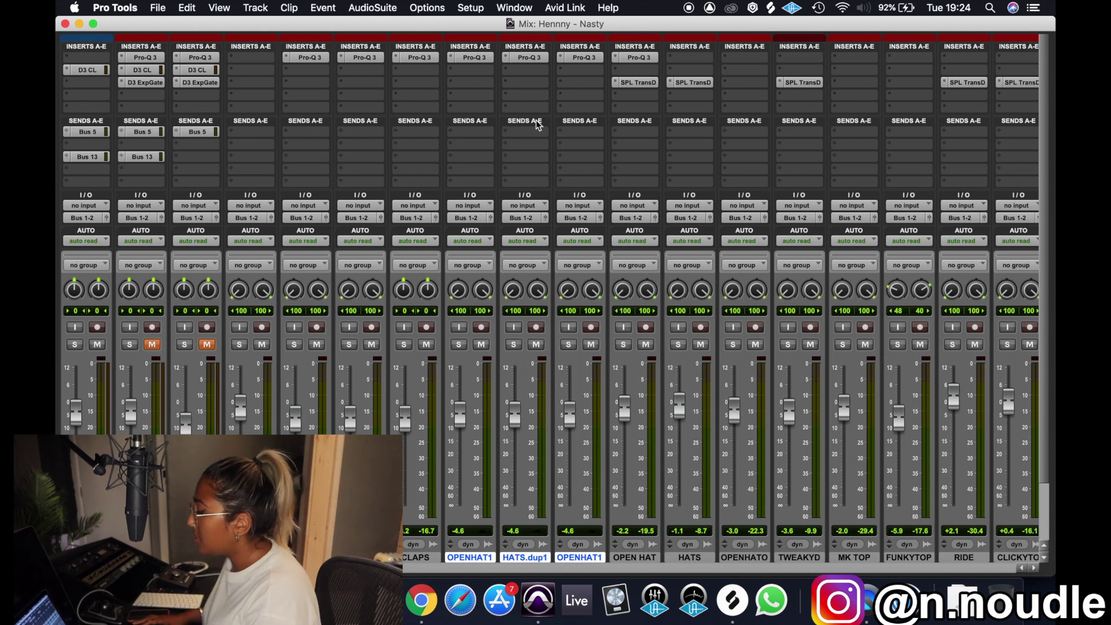
scroll(568, 118, right, 10)
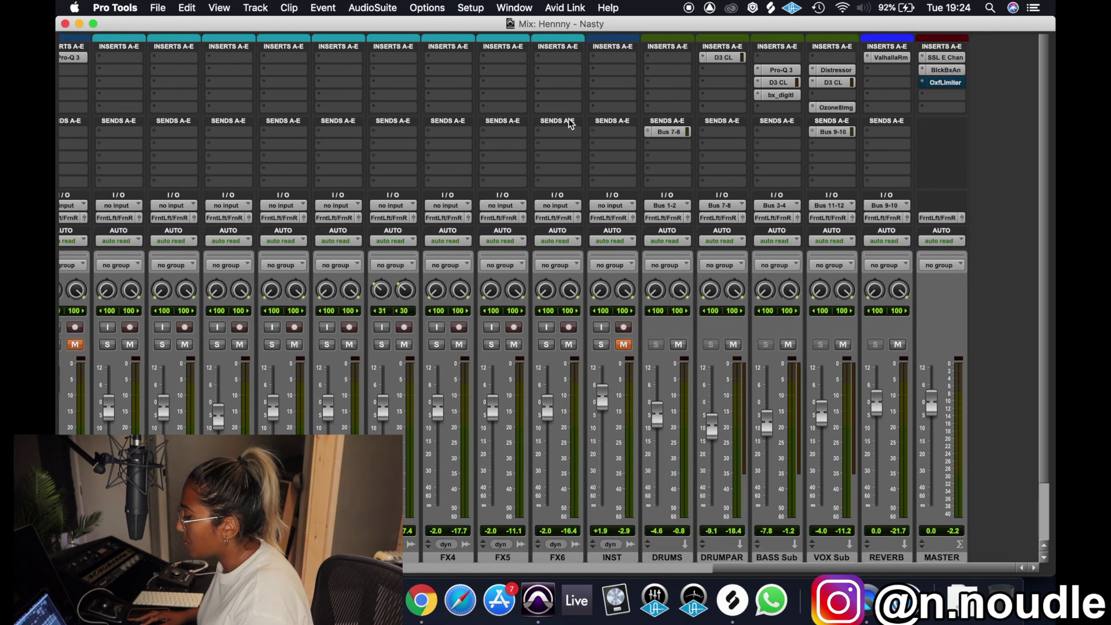
click(949, 96)
click(845, 70)
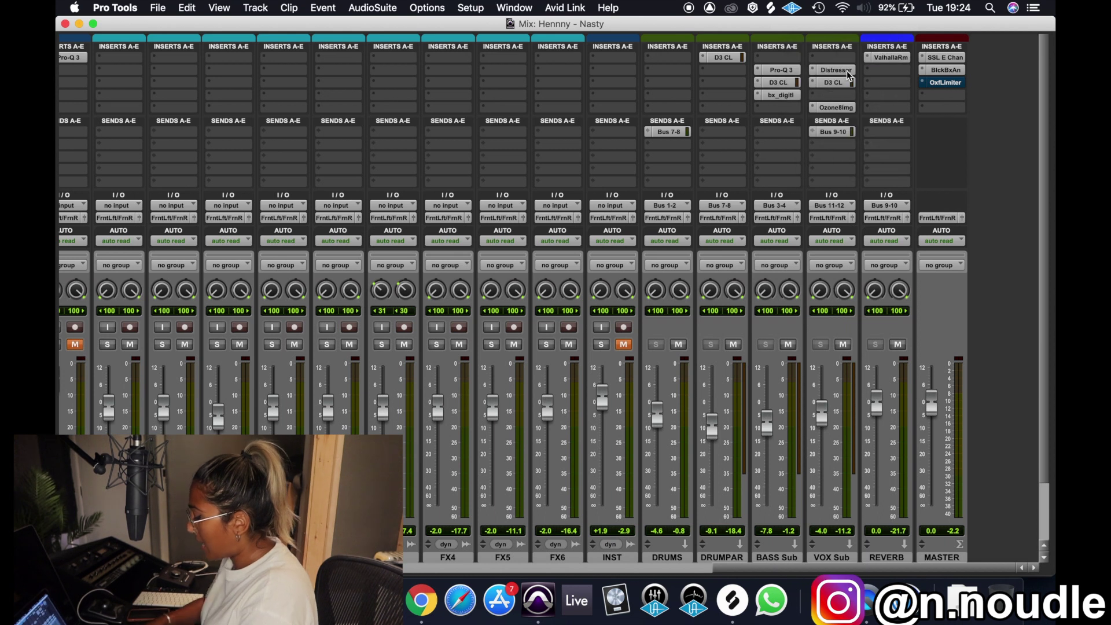
text(levels)
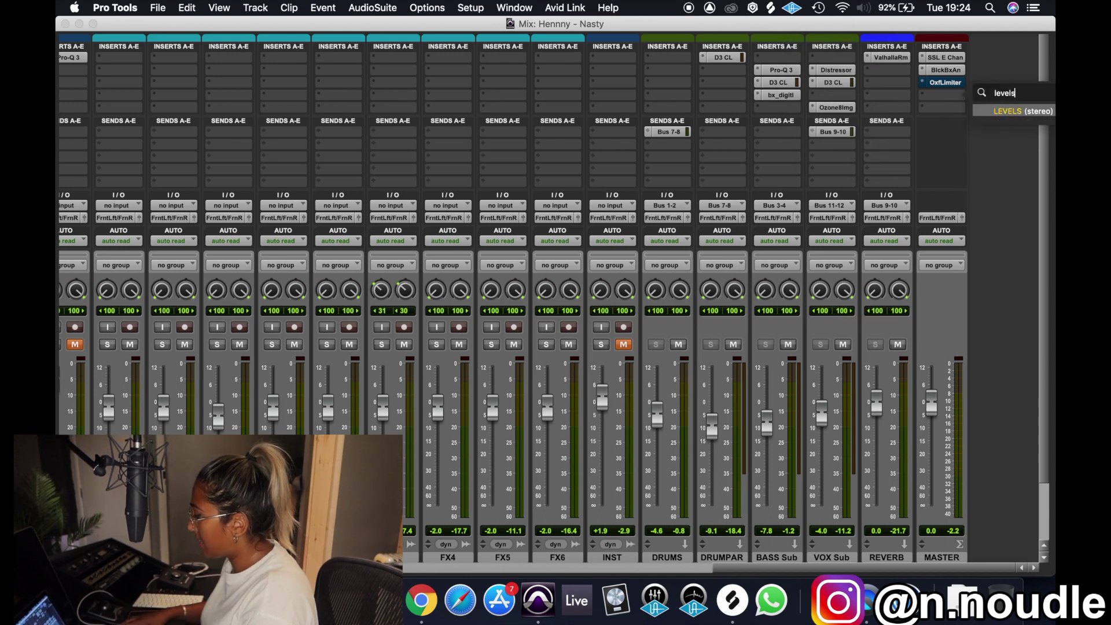
click(998, 111)
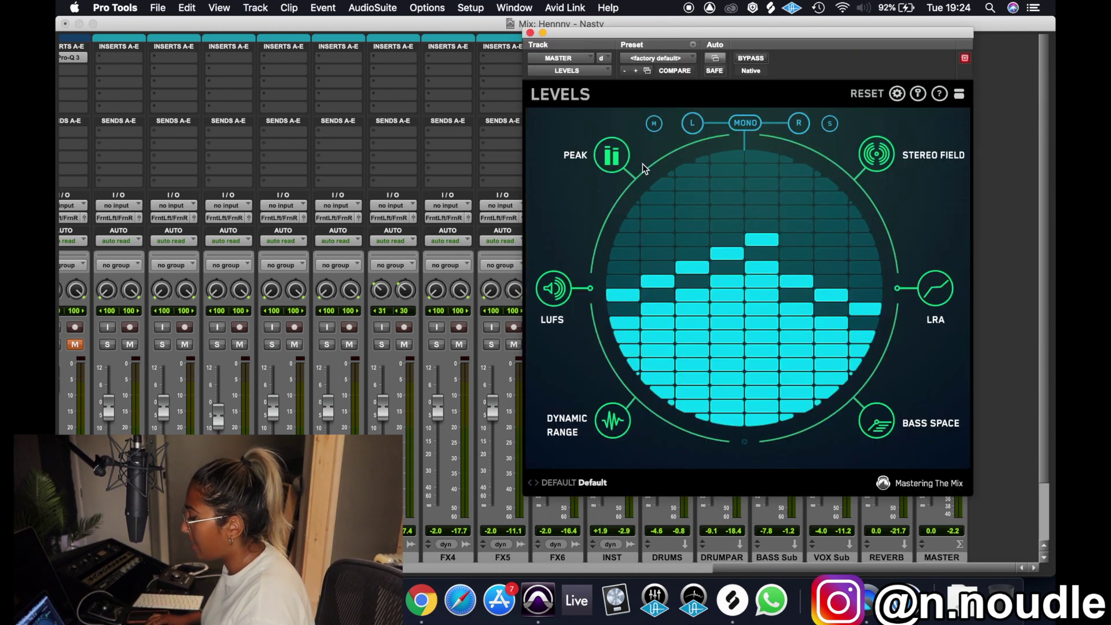
Switch LEVELS to its dynamic range view and play the song from about 1:42 to check the meter.
click(621, 423)
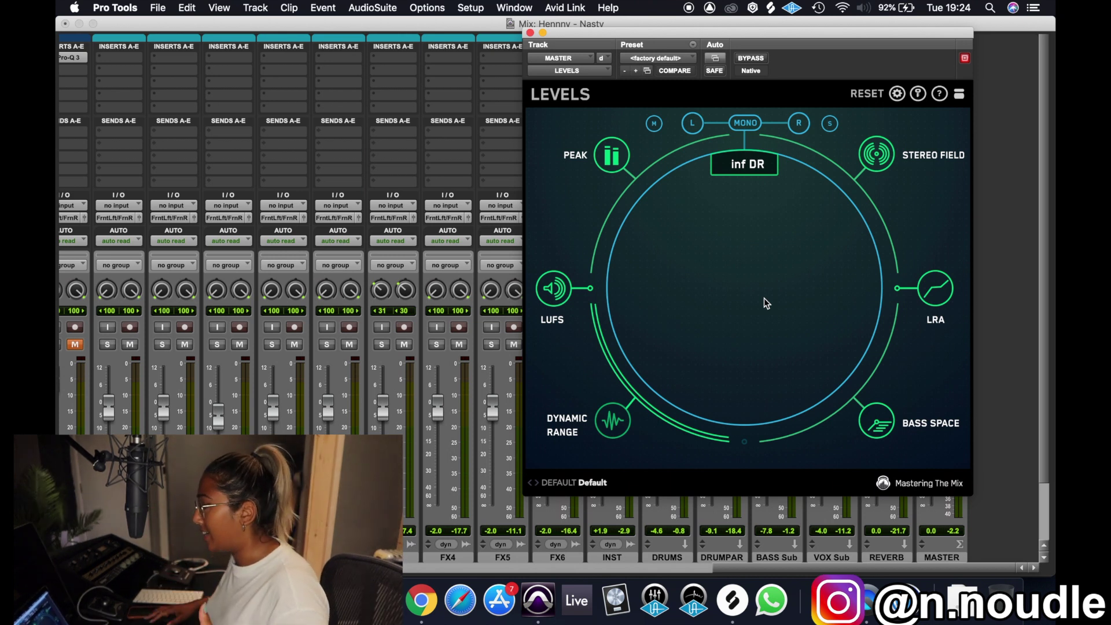
key(super+equal)
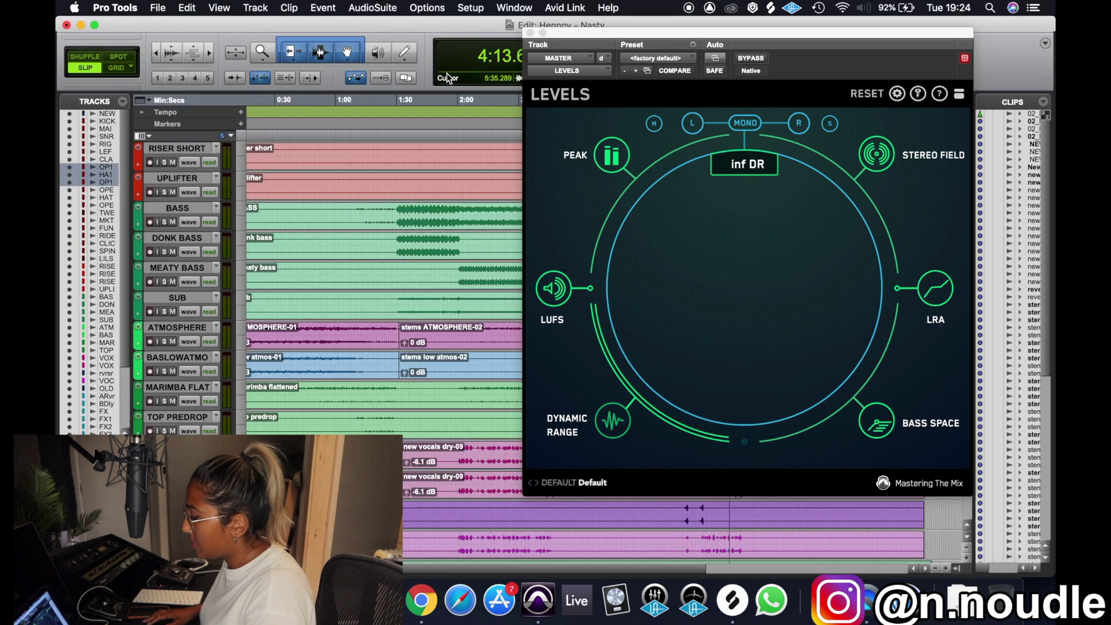
click(421, 100)
key(super+bracketleft)
key(super+bracketleft)
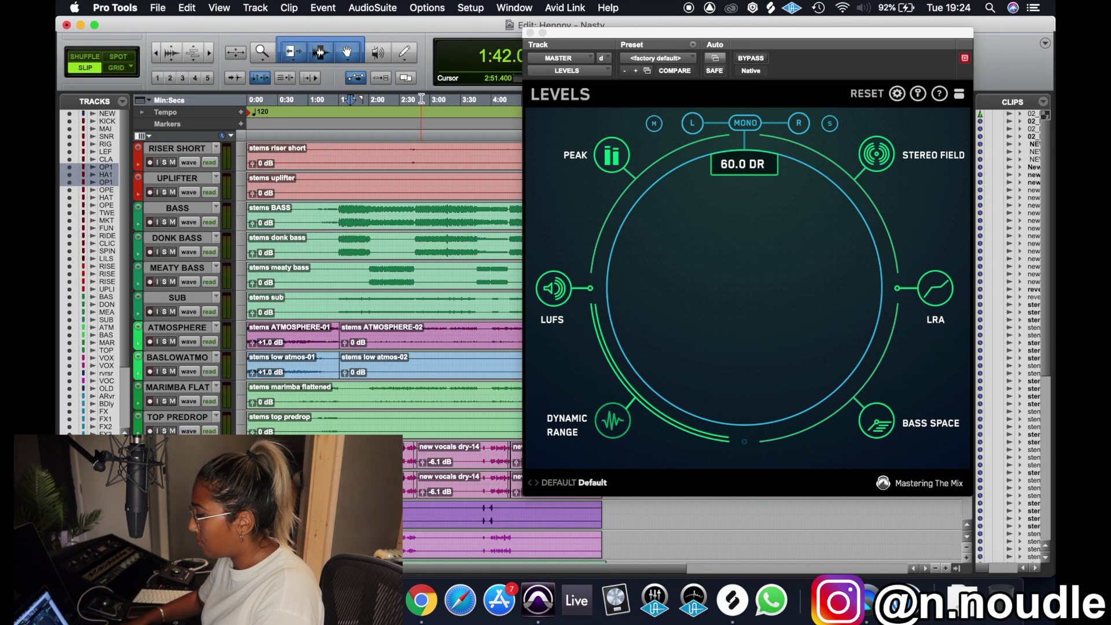
key(super+equal)
scroll(964, 157, right, 10)
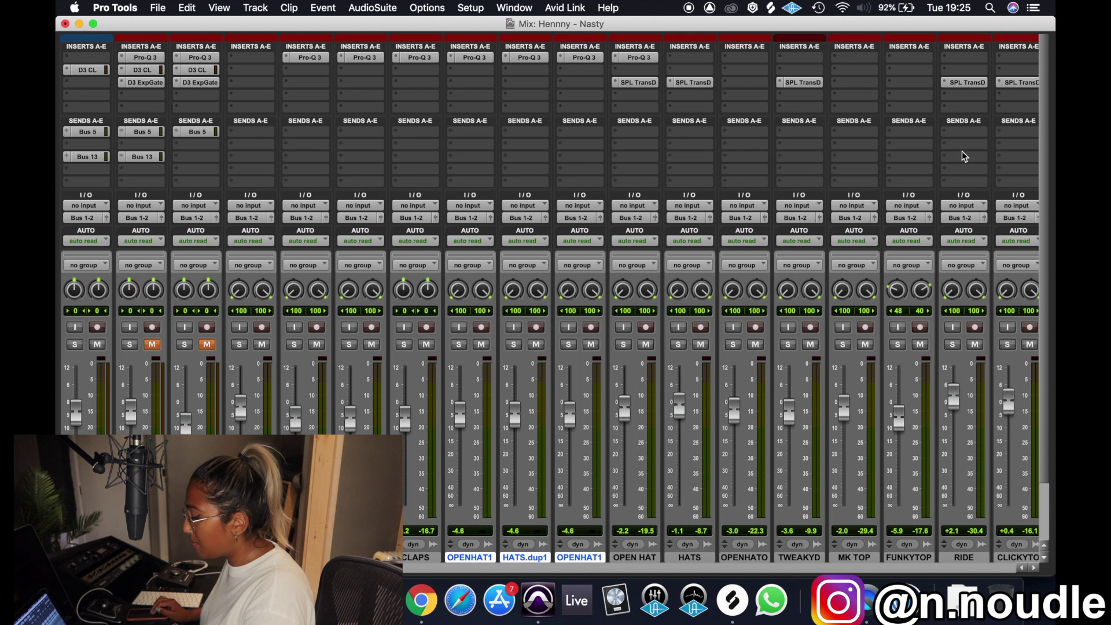
Play the full mix from 1:04.531 and skip ahead through the song to 1:57.795.
key(super+equal)
click(382, 102)
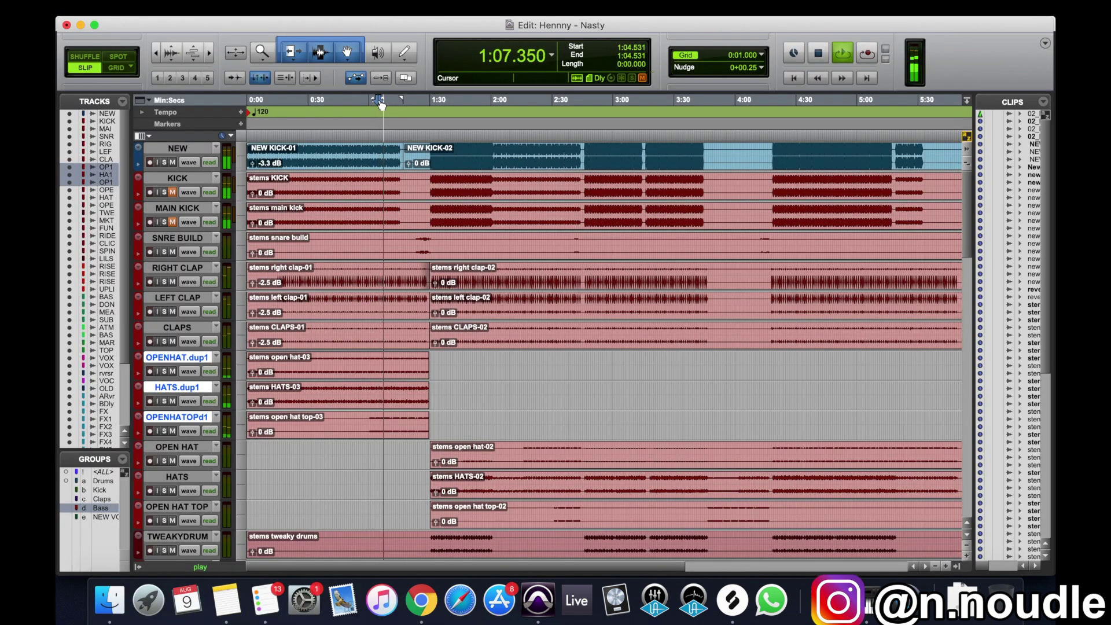
click(413, 102)
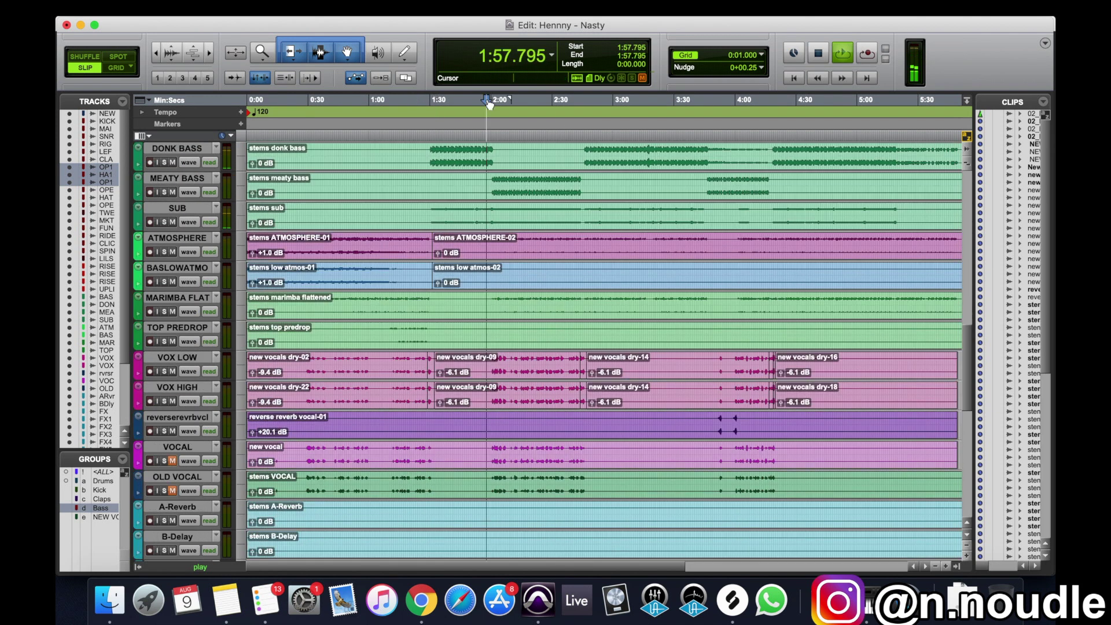
Inspect the mixer's channel strips during playback, from the MASTER back to the kick channels, and return to the edit view.
key(super+equal)
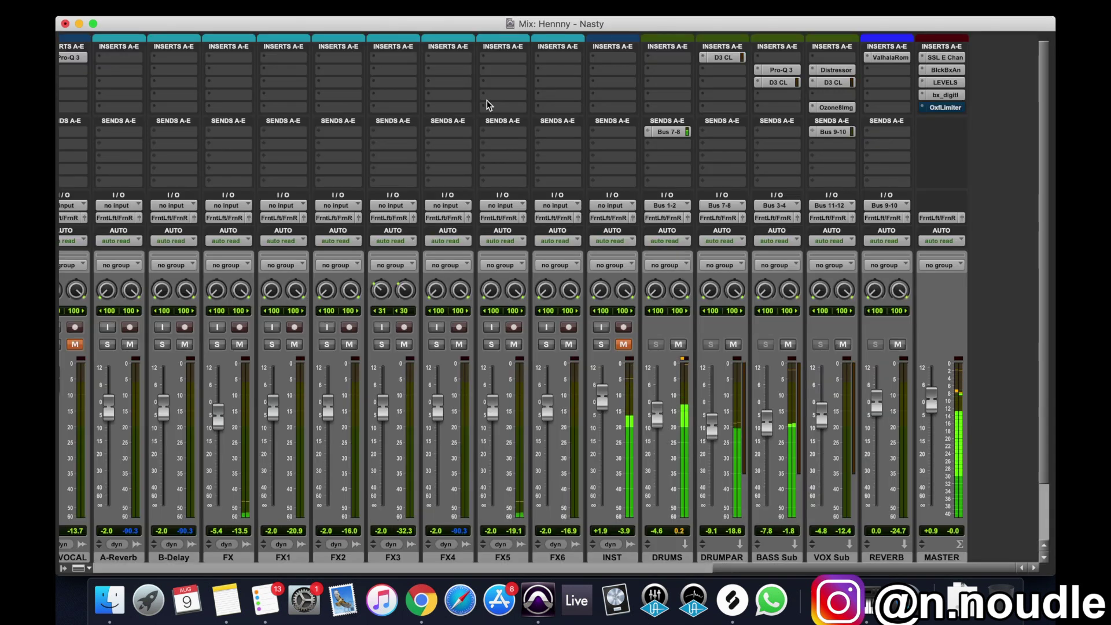
scroll(487, 100, left, 15)
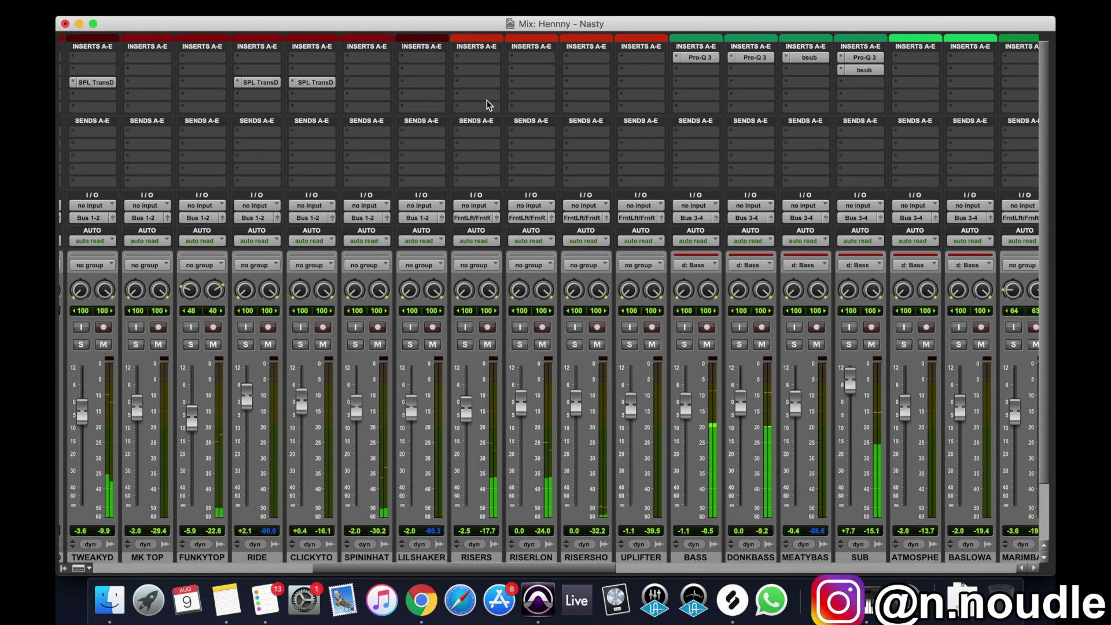
scroll(487, 99, left, 5)
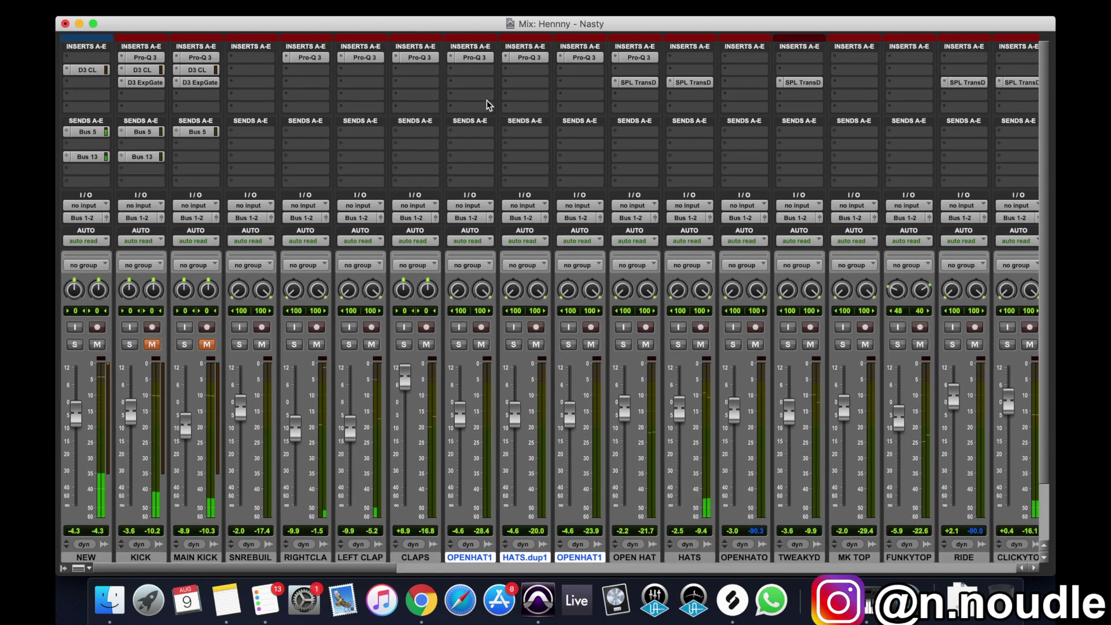
key(super+equal)
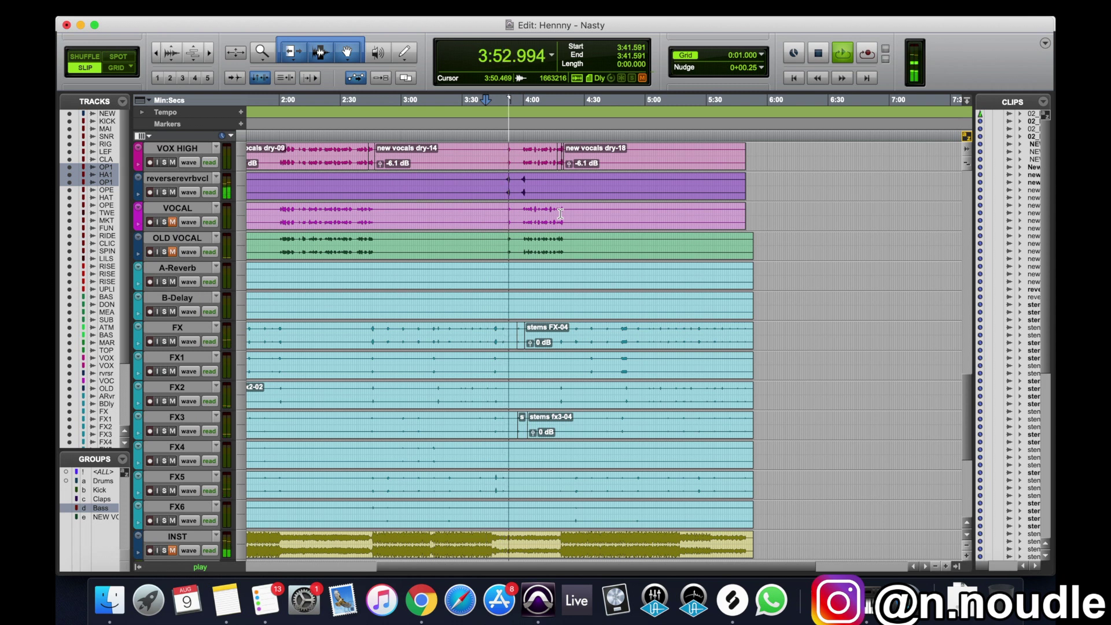
Skip playback ahead to 4:15.052 and look over the tracks from the MASTER up to the hats.
click(553, 100)
scroll(597, 251, down, 5)
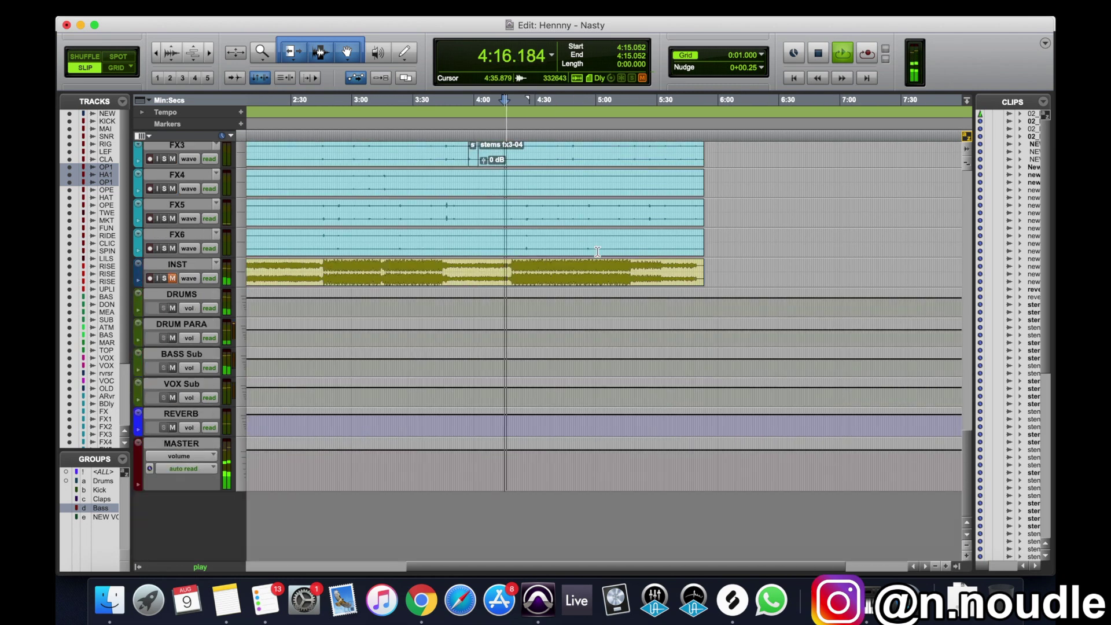
scroll(597, 251, up, 15)
scroll(597, 251, up, 9)
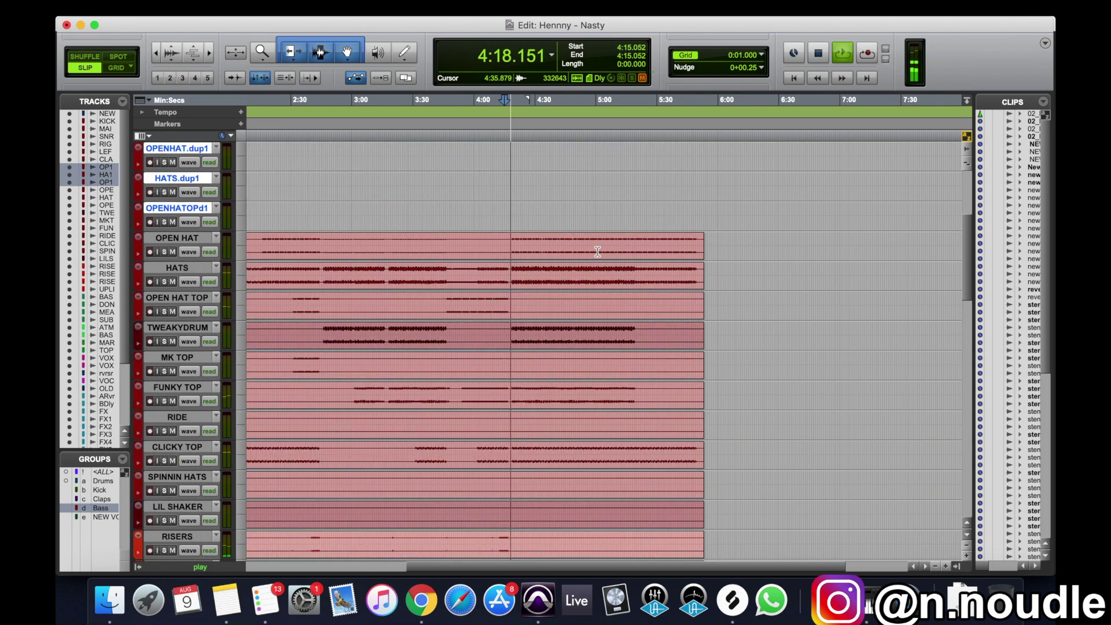